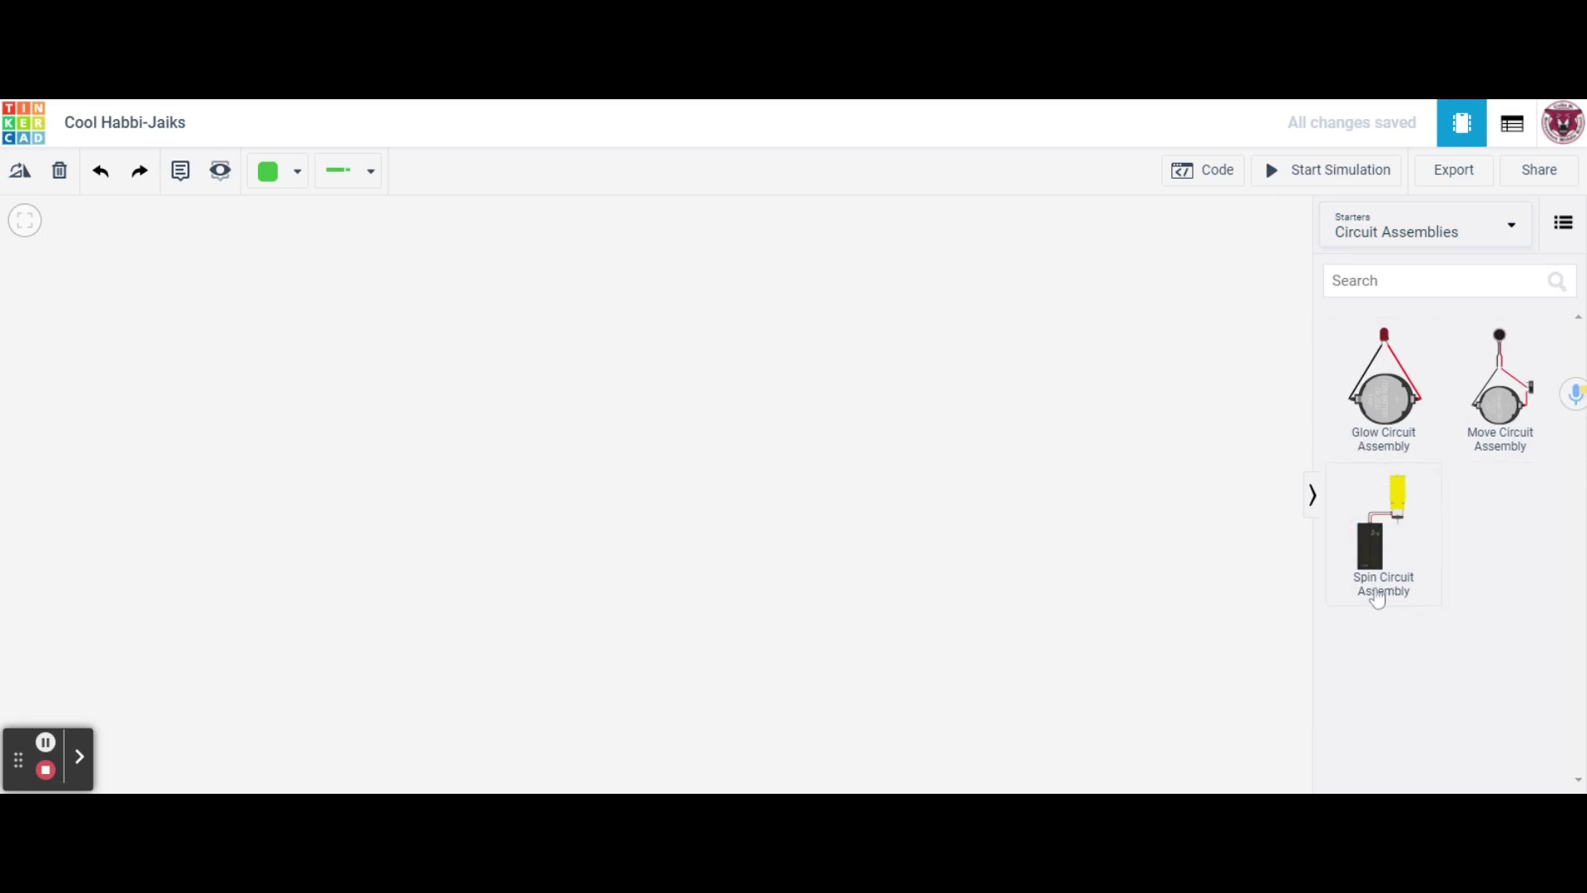
# Show the basic components in the component library.
pyautogui.click(1472, 244)
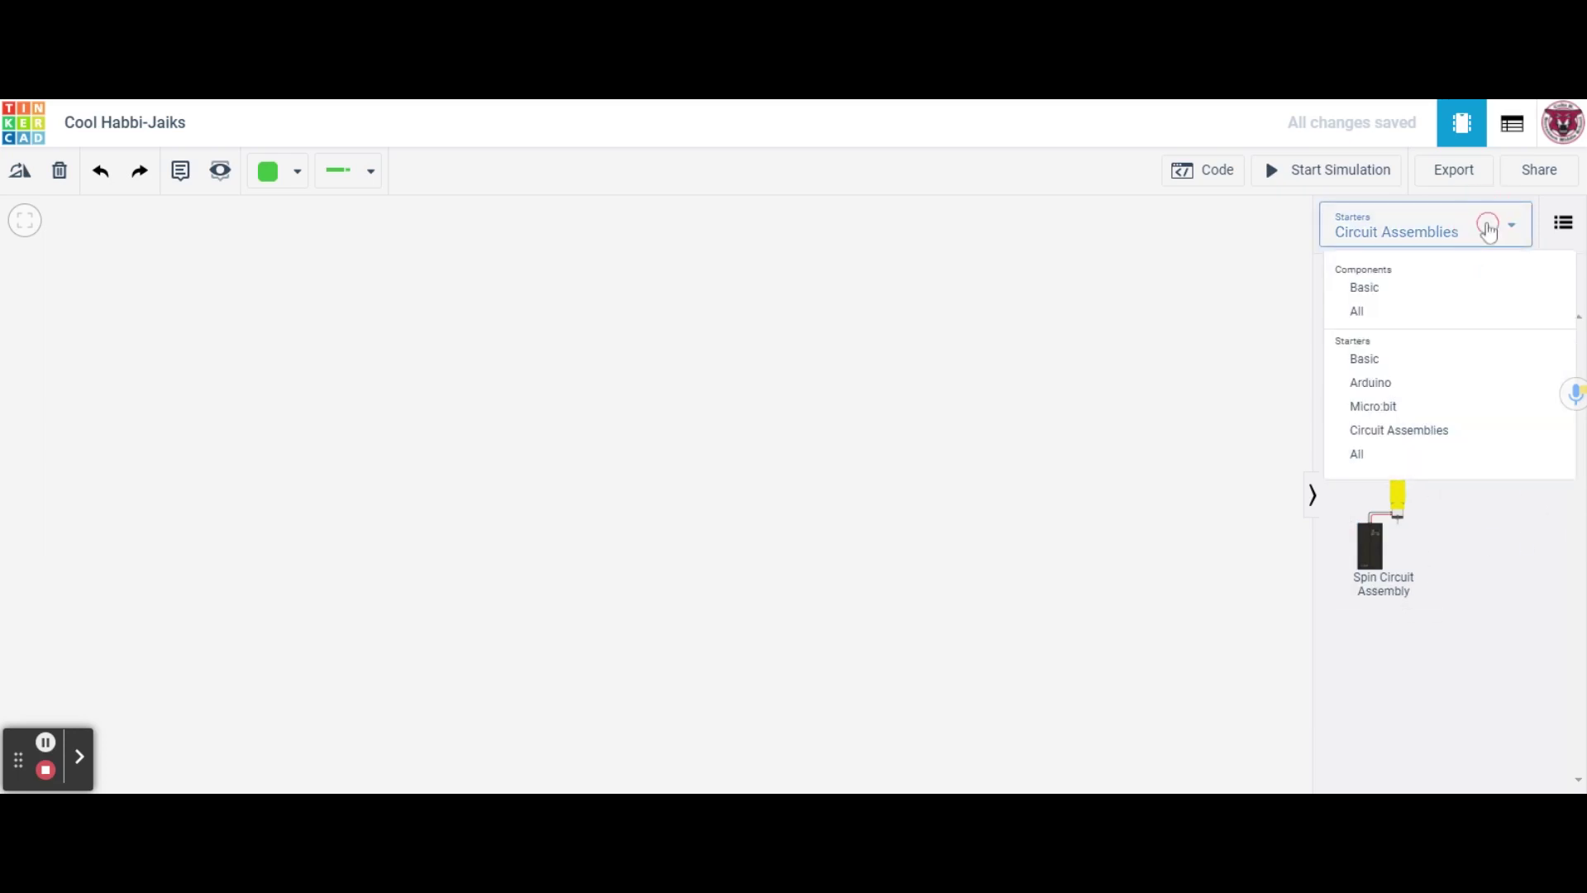
pyautogui.click(1383, 297)
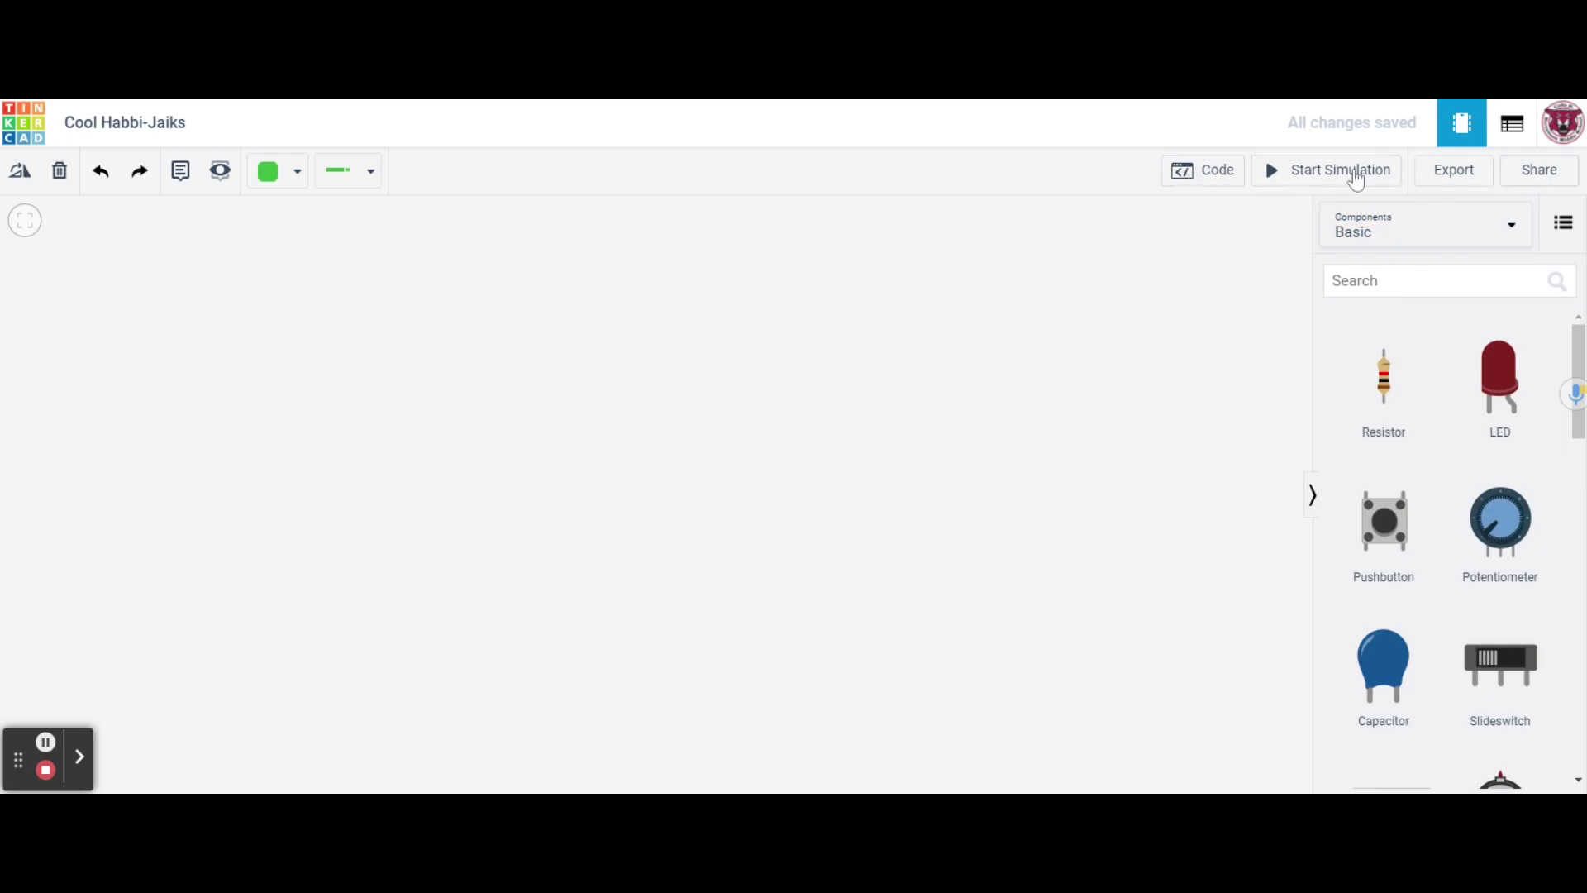
pyautogui.click(1208, 177)
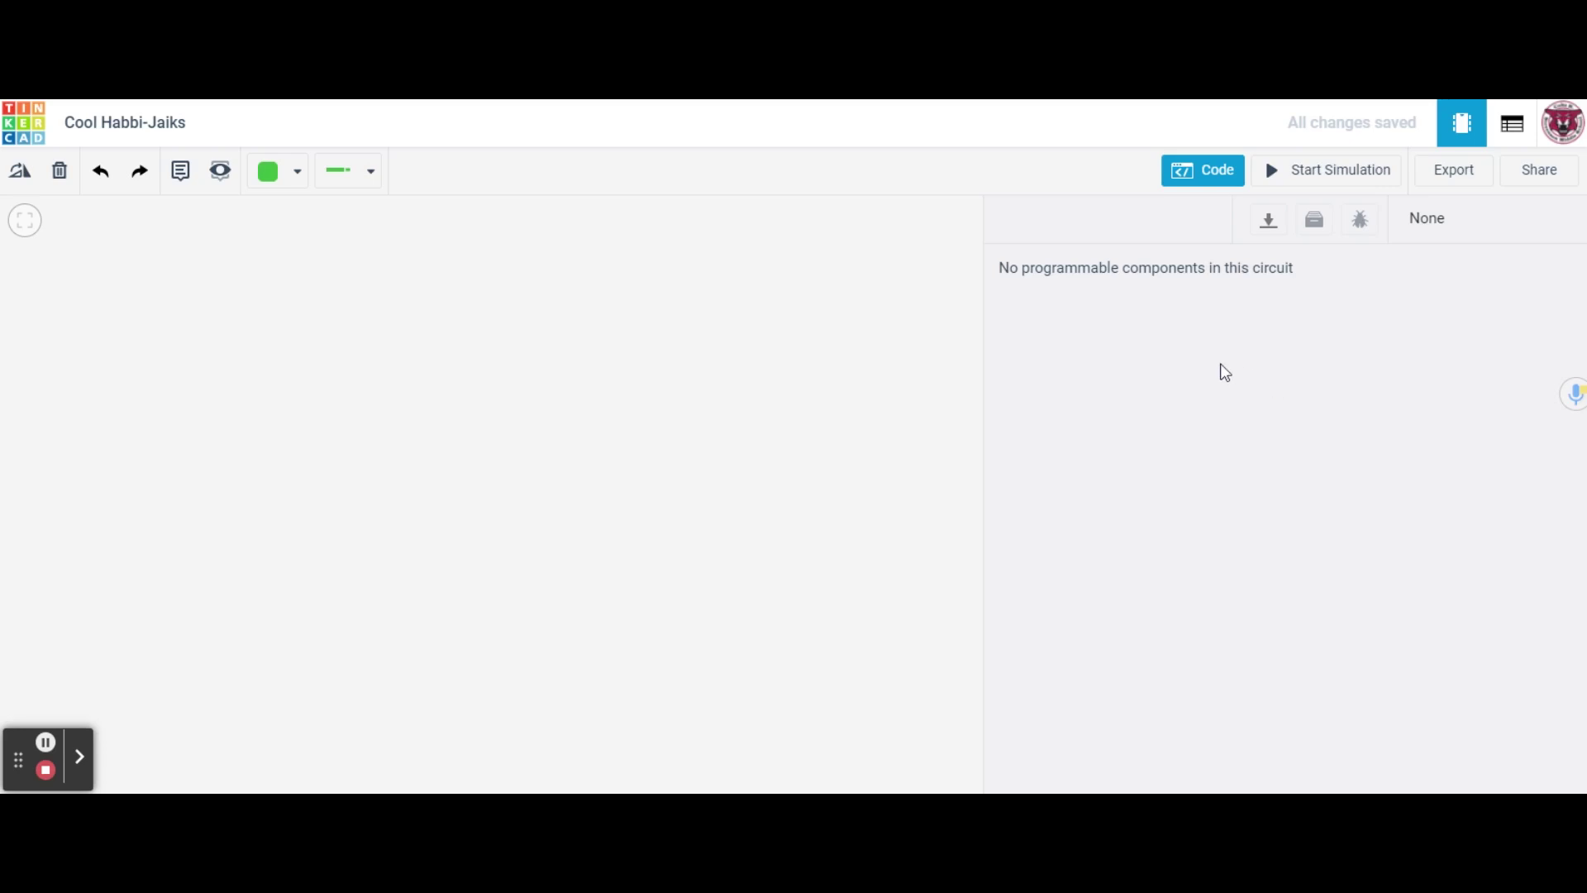
pyautogui.click(1216, 176)
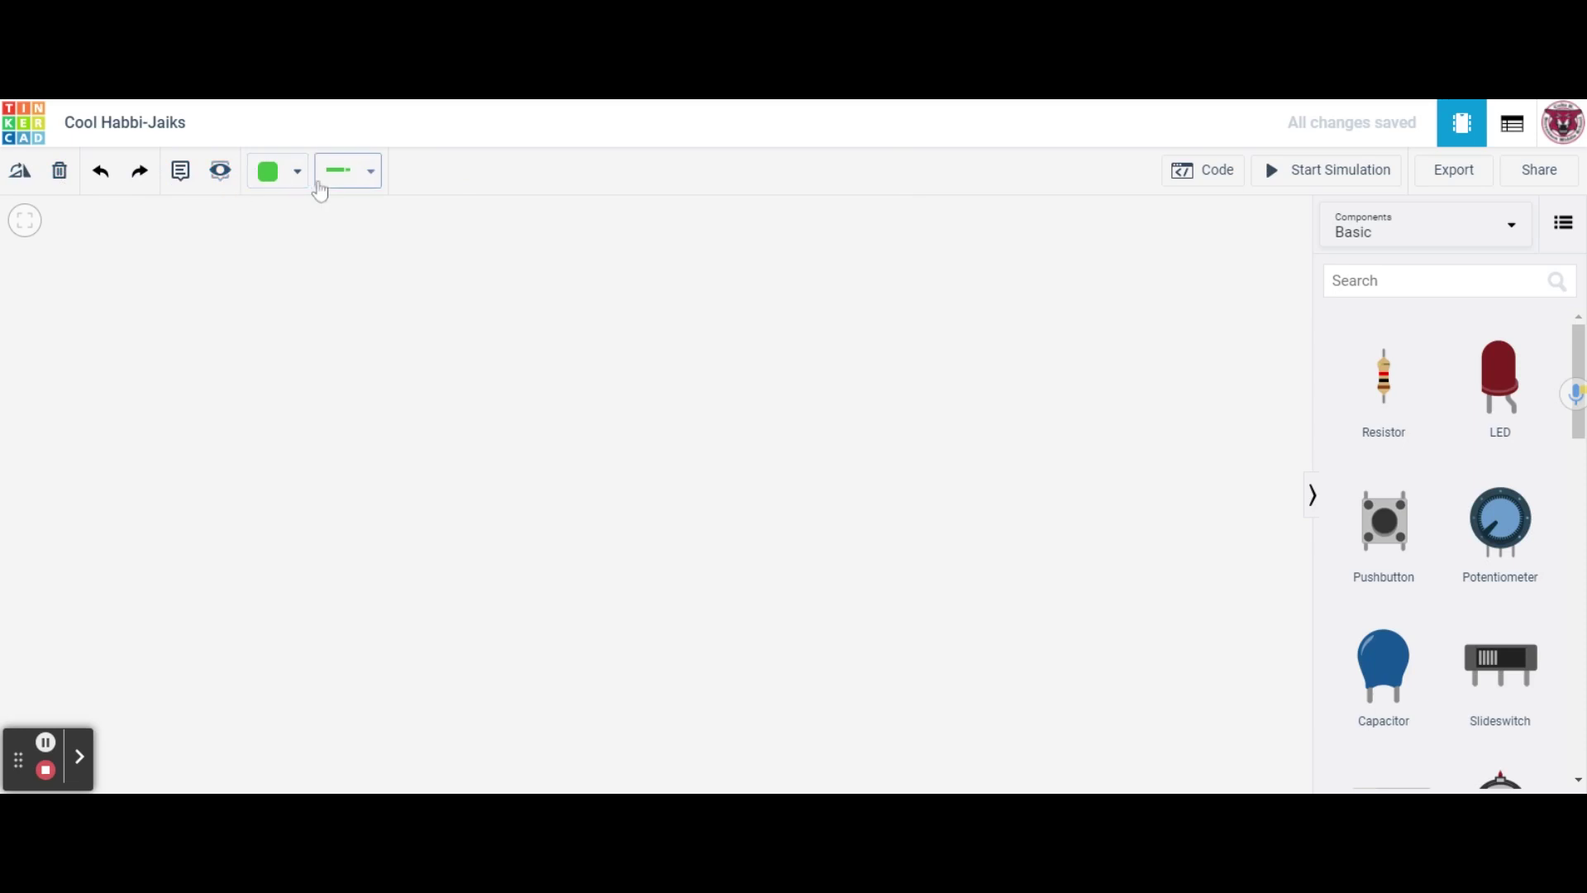
pyautogui.click(363, 178)
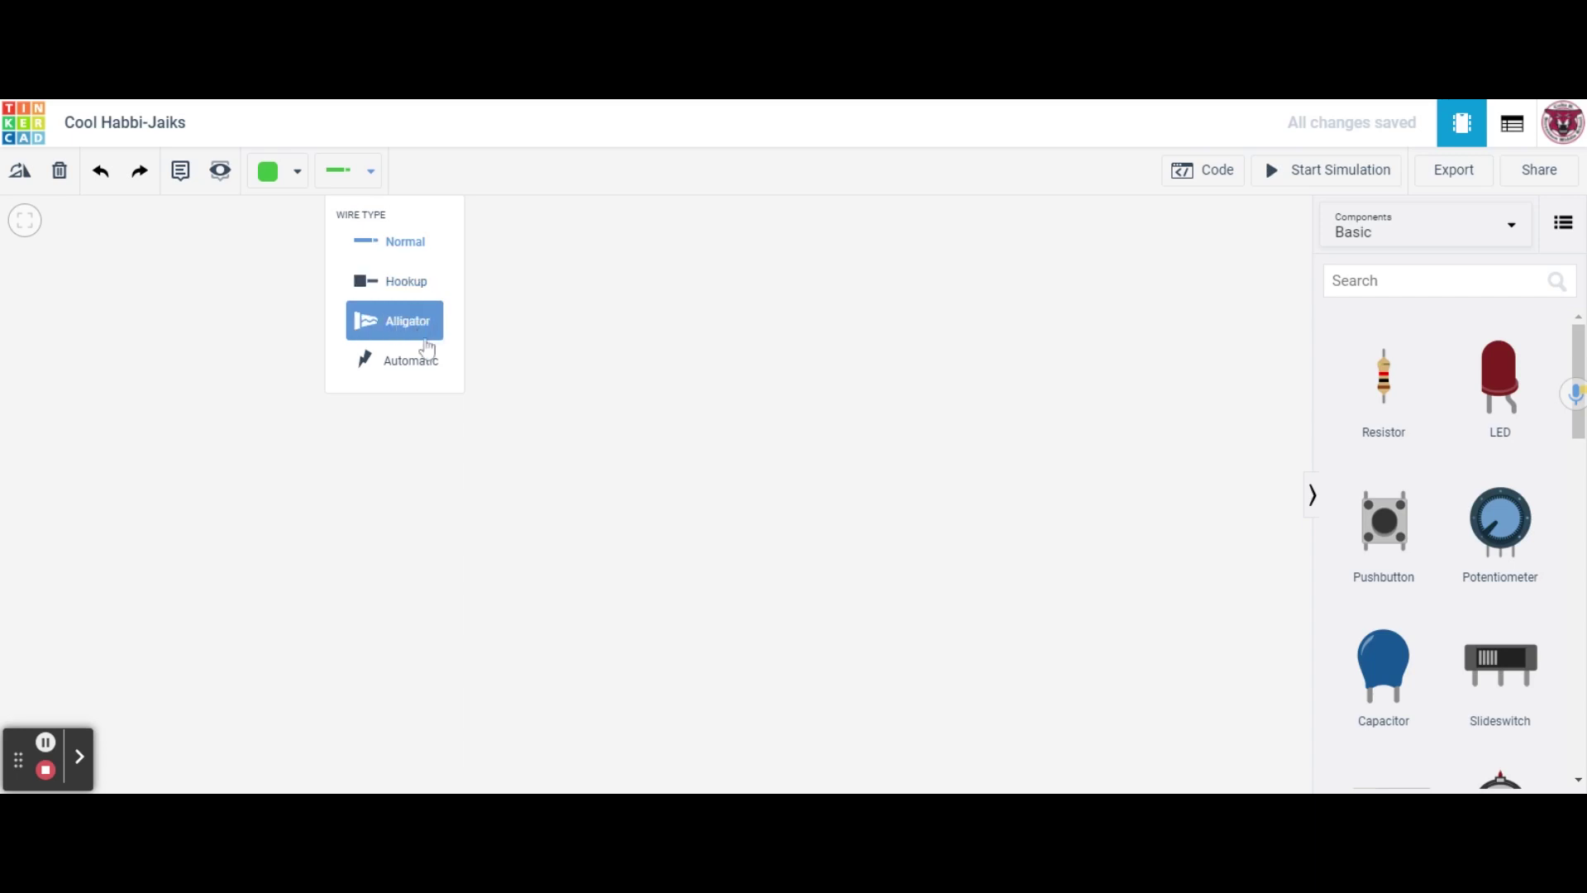
pyautogui.click(296, 171)
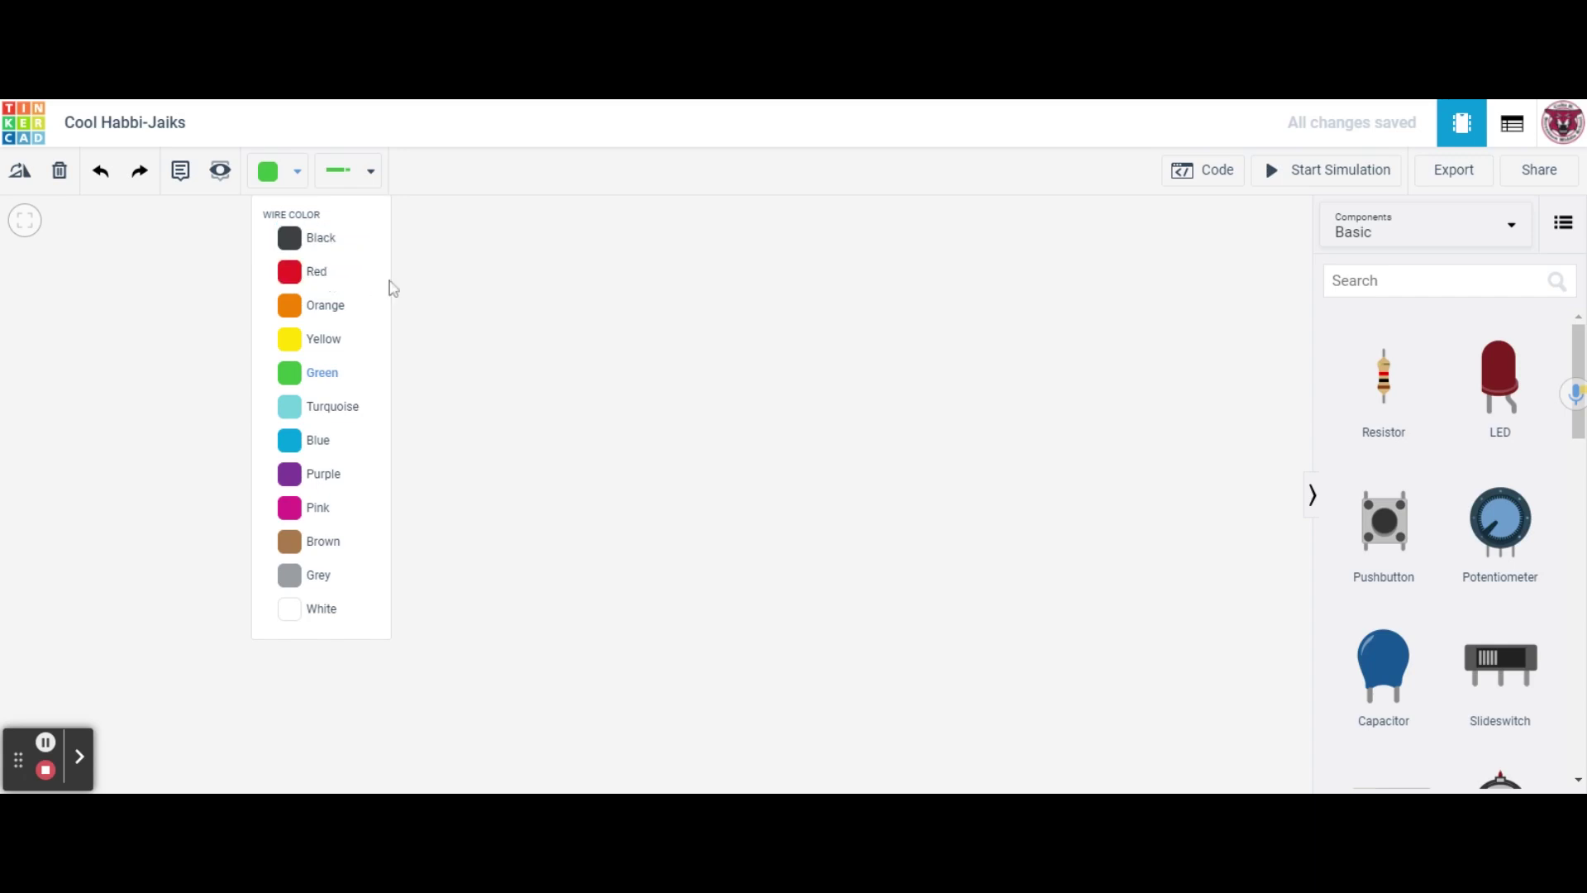
pyautogui.click(461, 294)
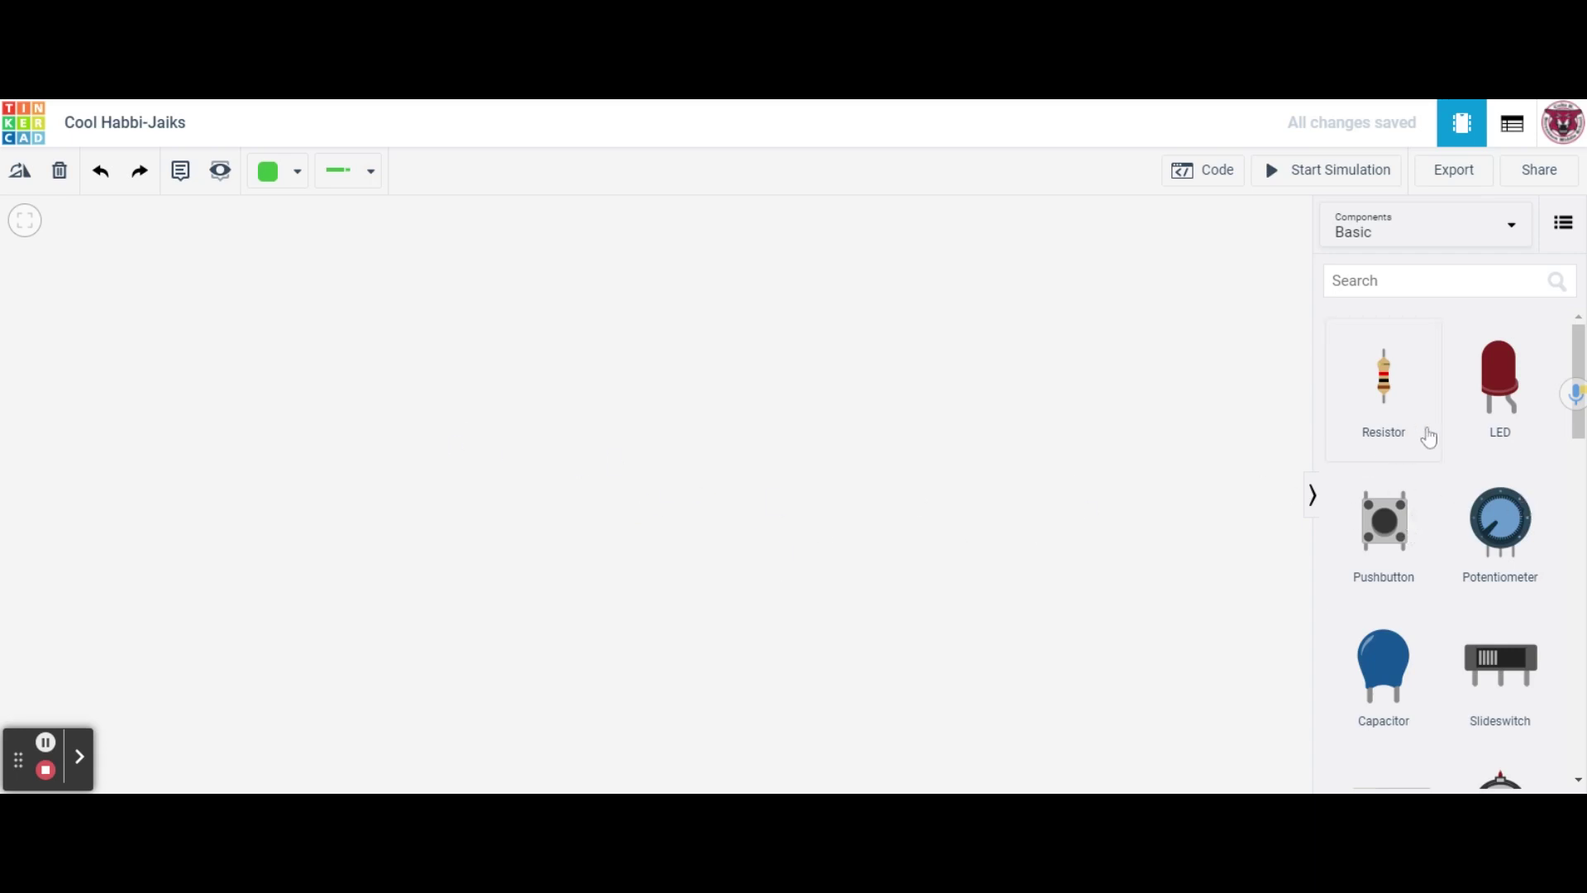
# Place a 9V battery on the workplane and rotate it upright so its terminals face up.
pyautogui.scroll(-5, 1463, 446)
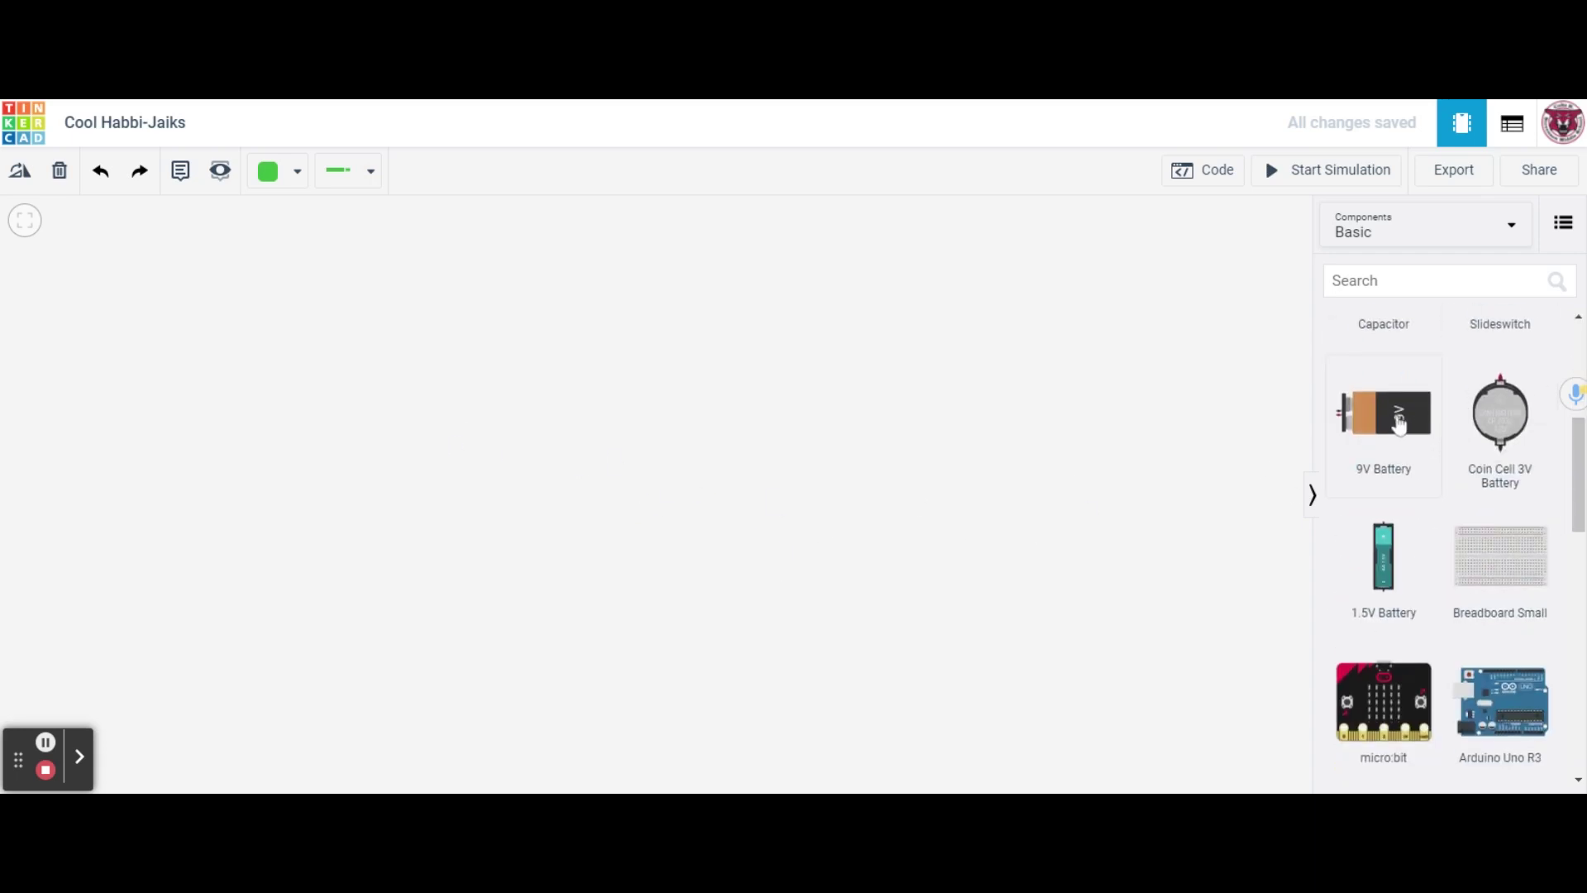
pyautogui.moveTo(1399, 424); pyautogui.dragTo(718, 493)
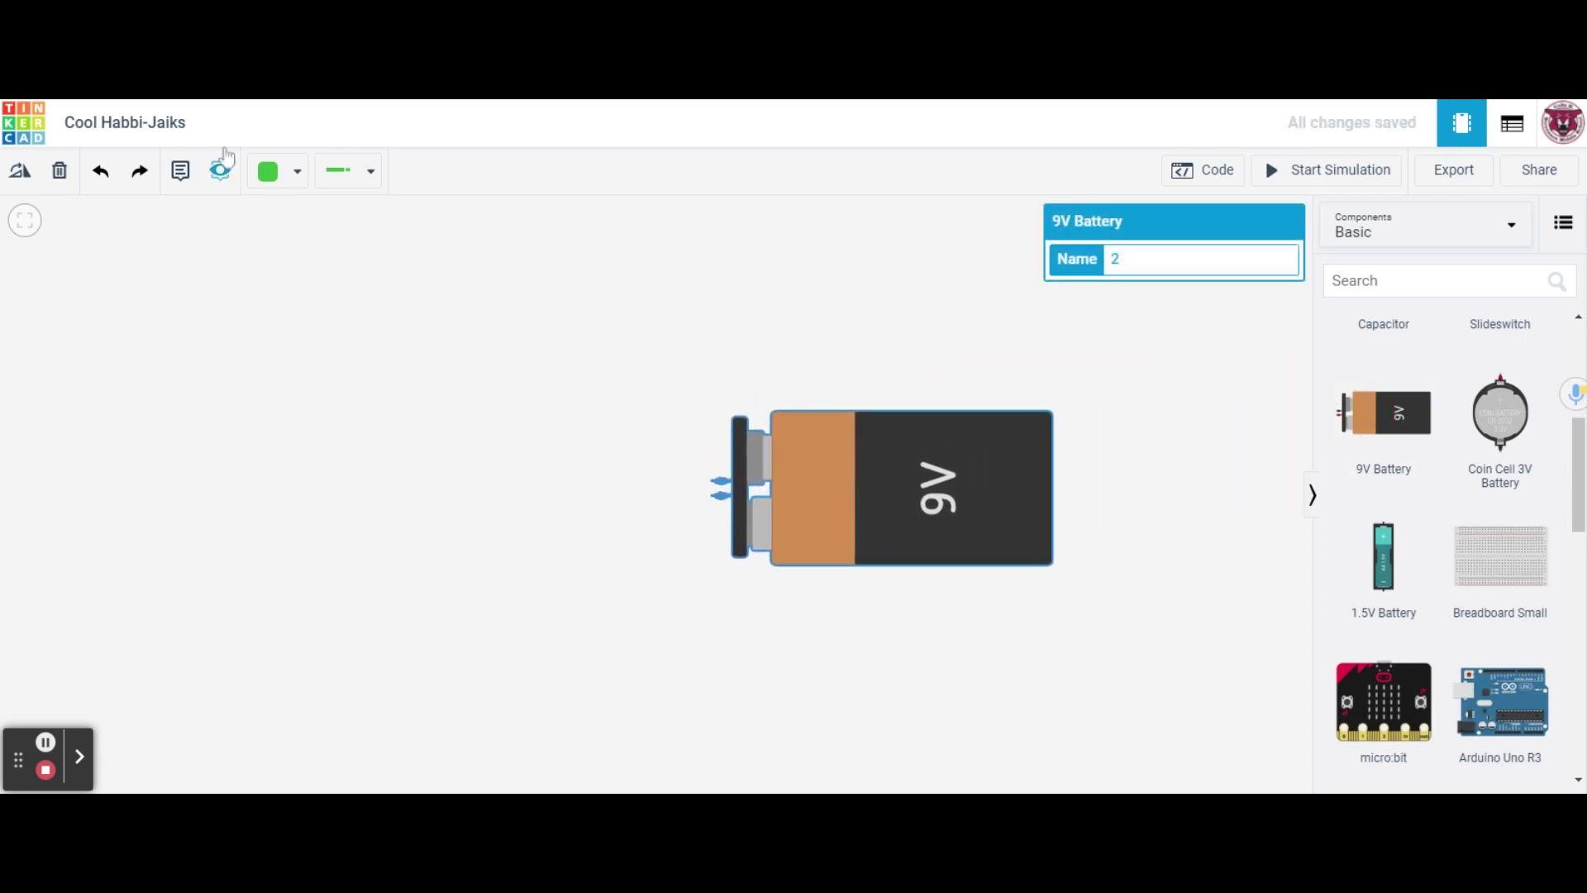
pyautogui.click(20, 172)
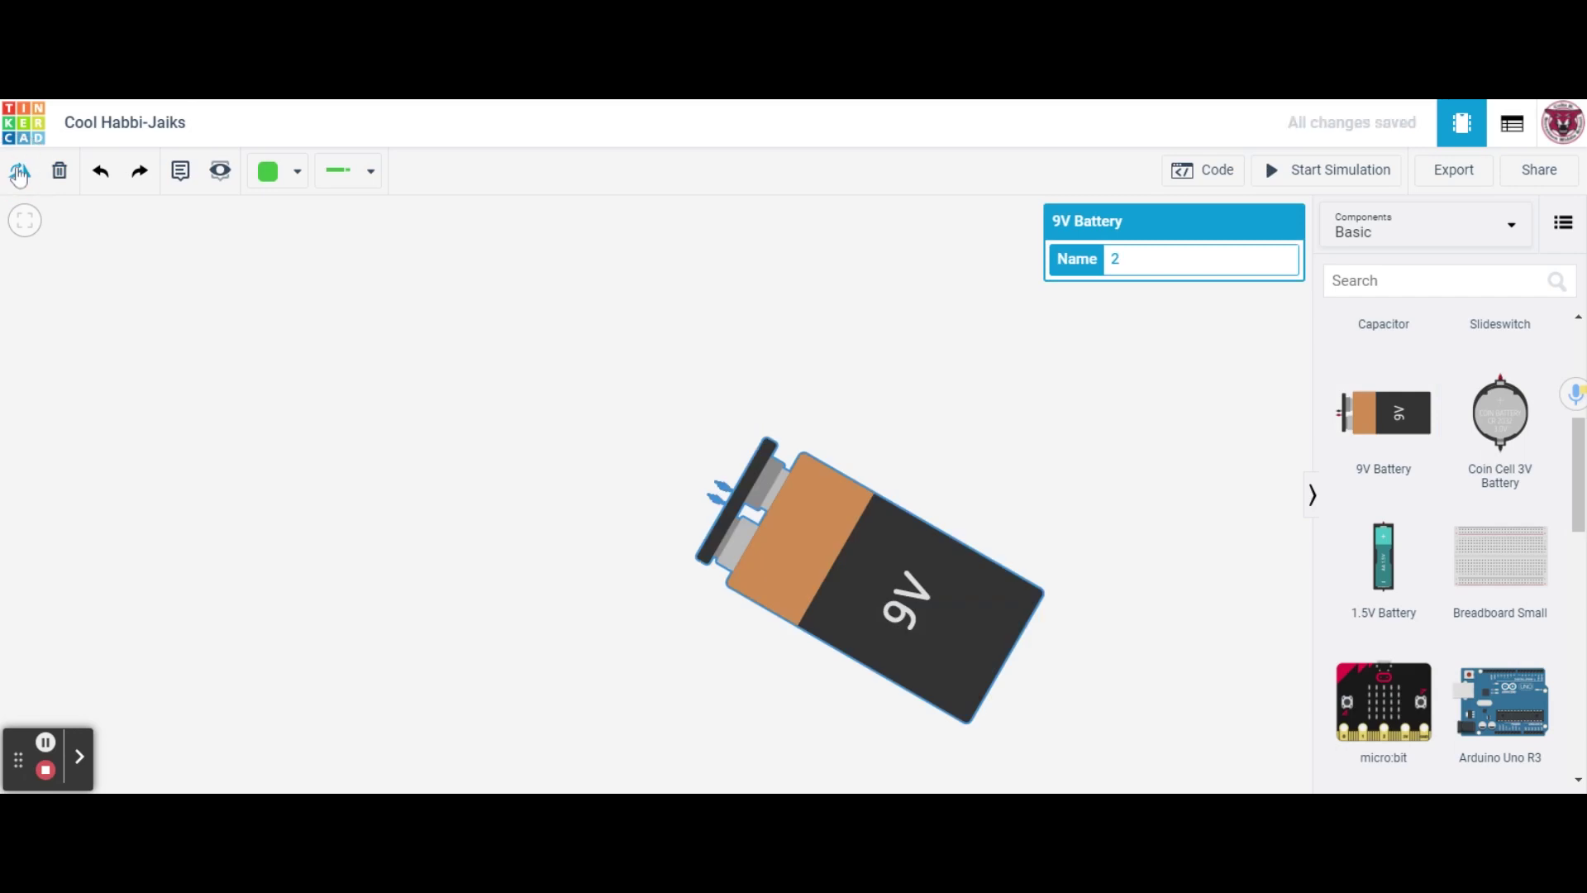
pyautogui.click(20, 172)
pyautogui.click(20, 171)
# Place a red LED on the workplane above the battery's terminals.
pyautogui.scroll(-3, 907, 453)
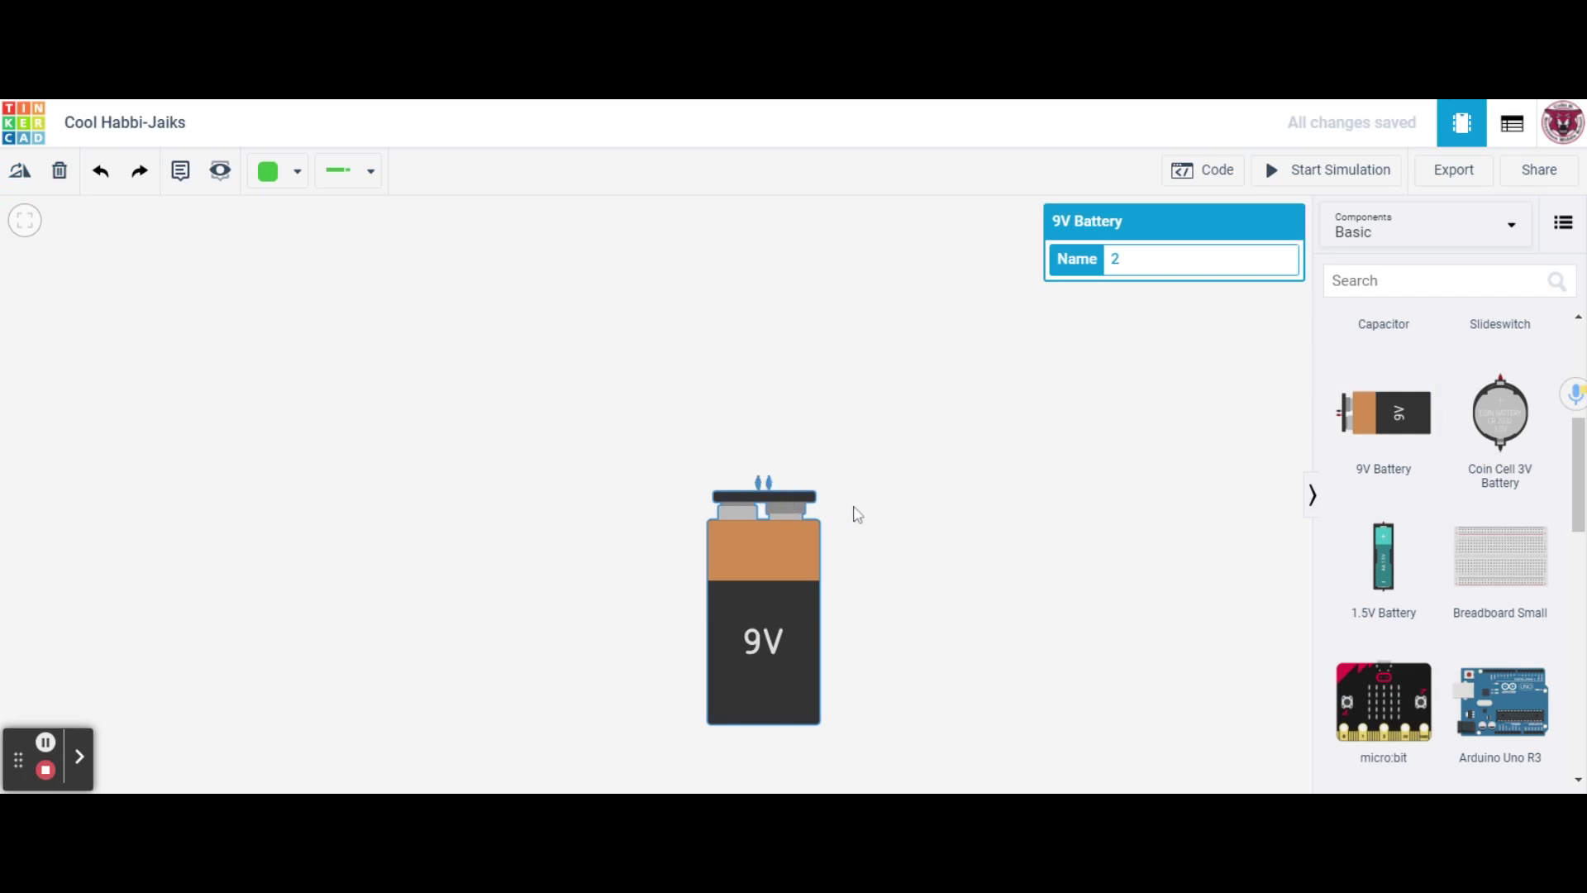
pyautogui.scroll(2, 858, 513)
pyautogui.scroll(-2, 857, 513)
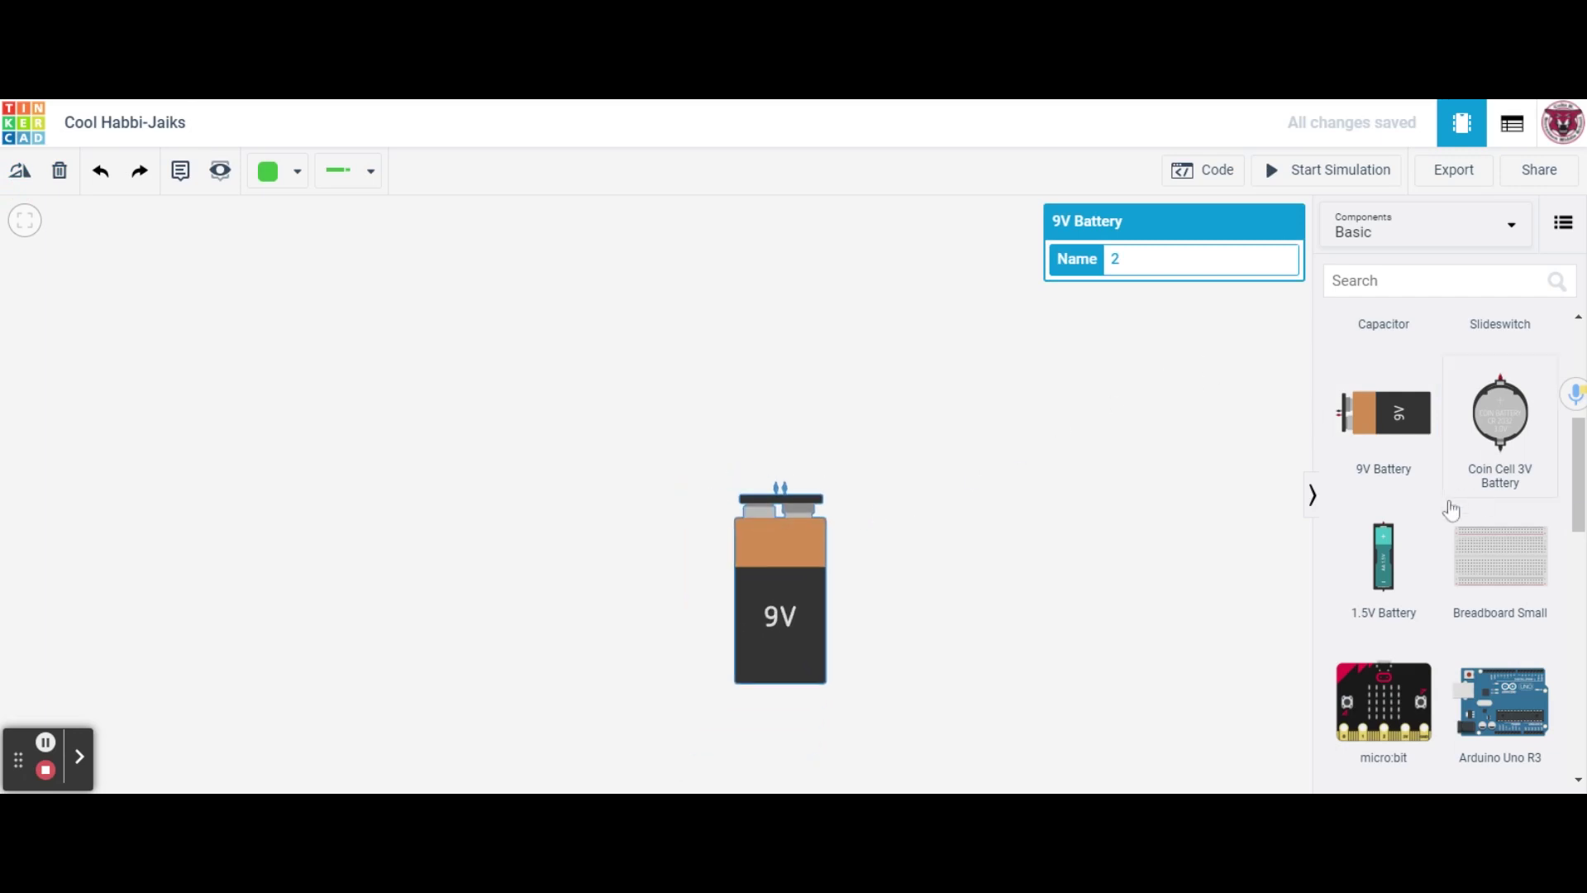
pyautogui.scroll(4, 1455, 512)
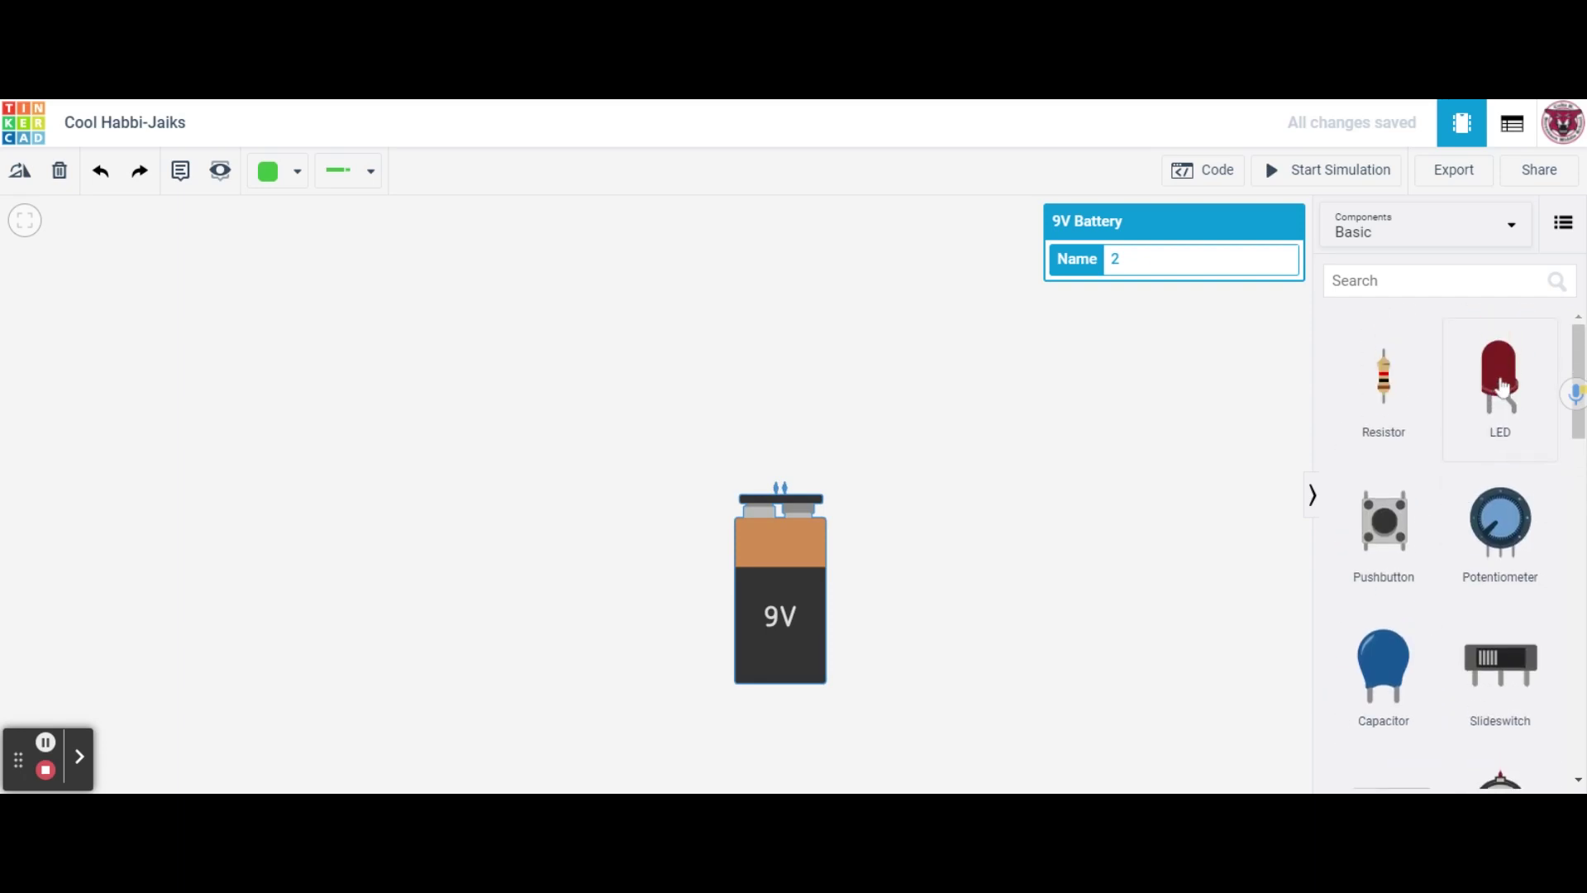
pyautogui.moveTo(1499, 386); pyautogui.dragTo(788, 331)
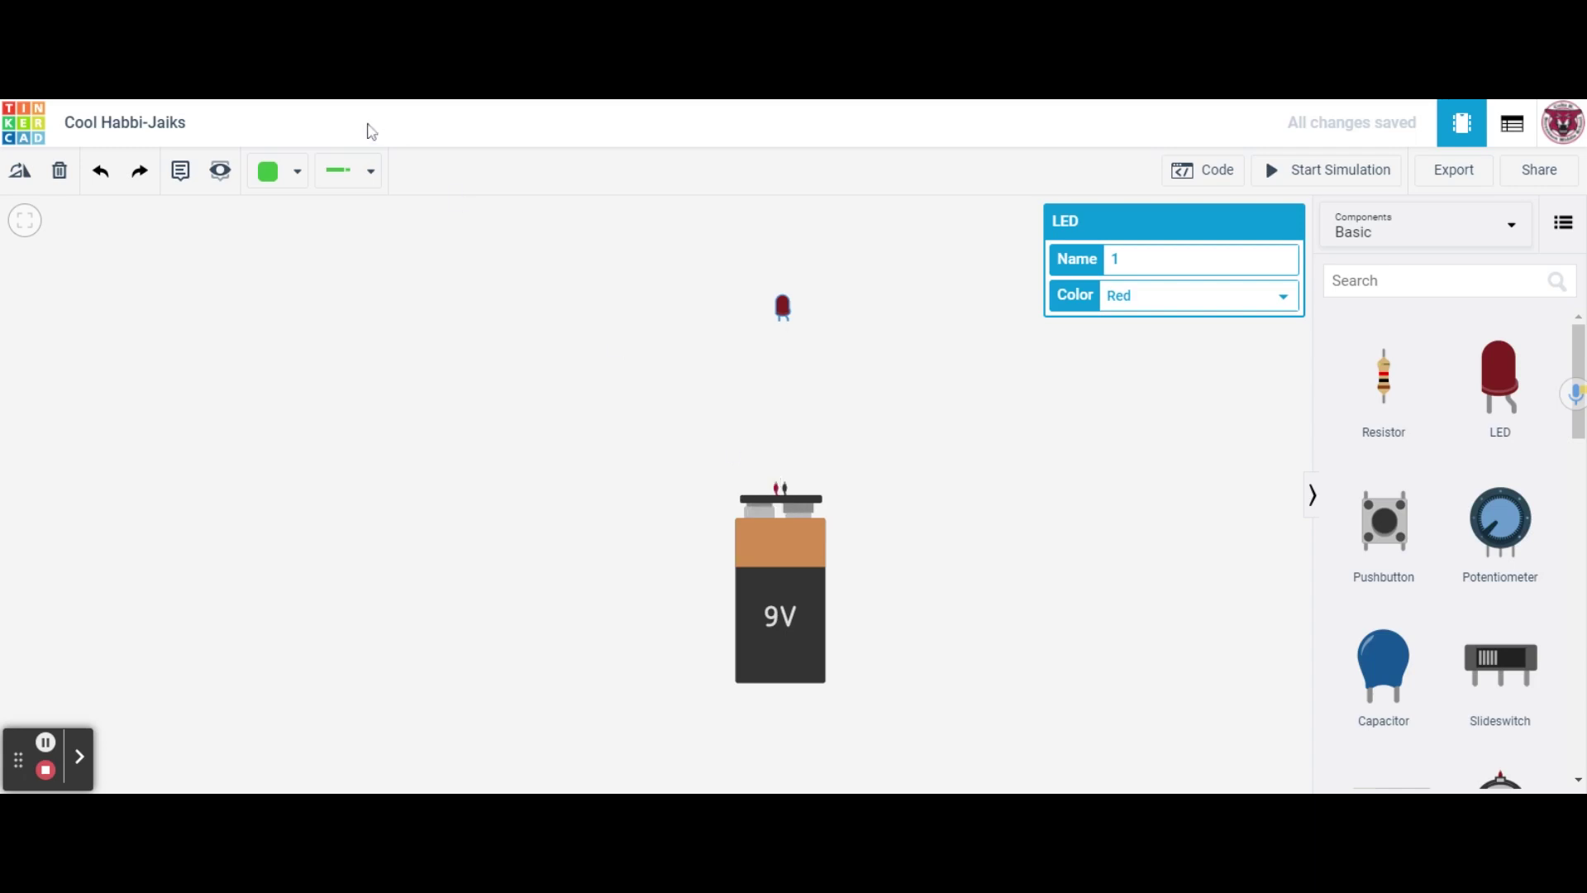
# Connect the battery's positive terminal to the LED's anode with a red wire routed around the side, and straighten its upper corner.
pyautogui.click(364, 175)
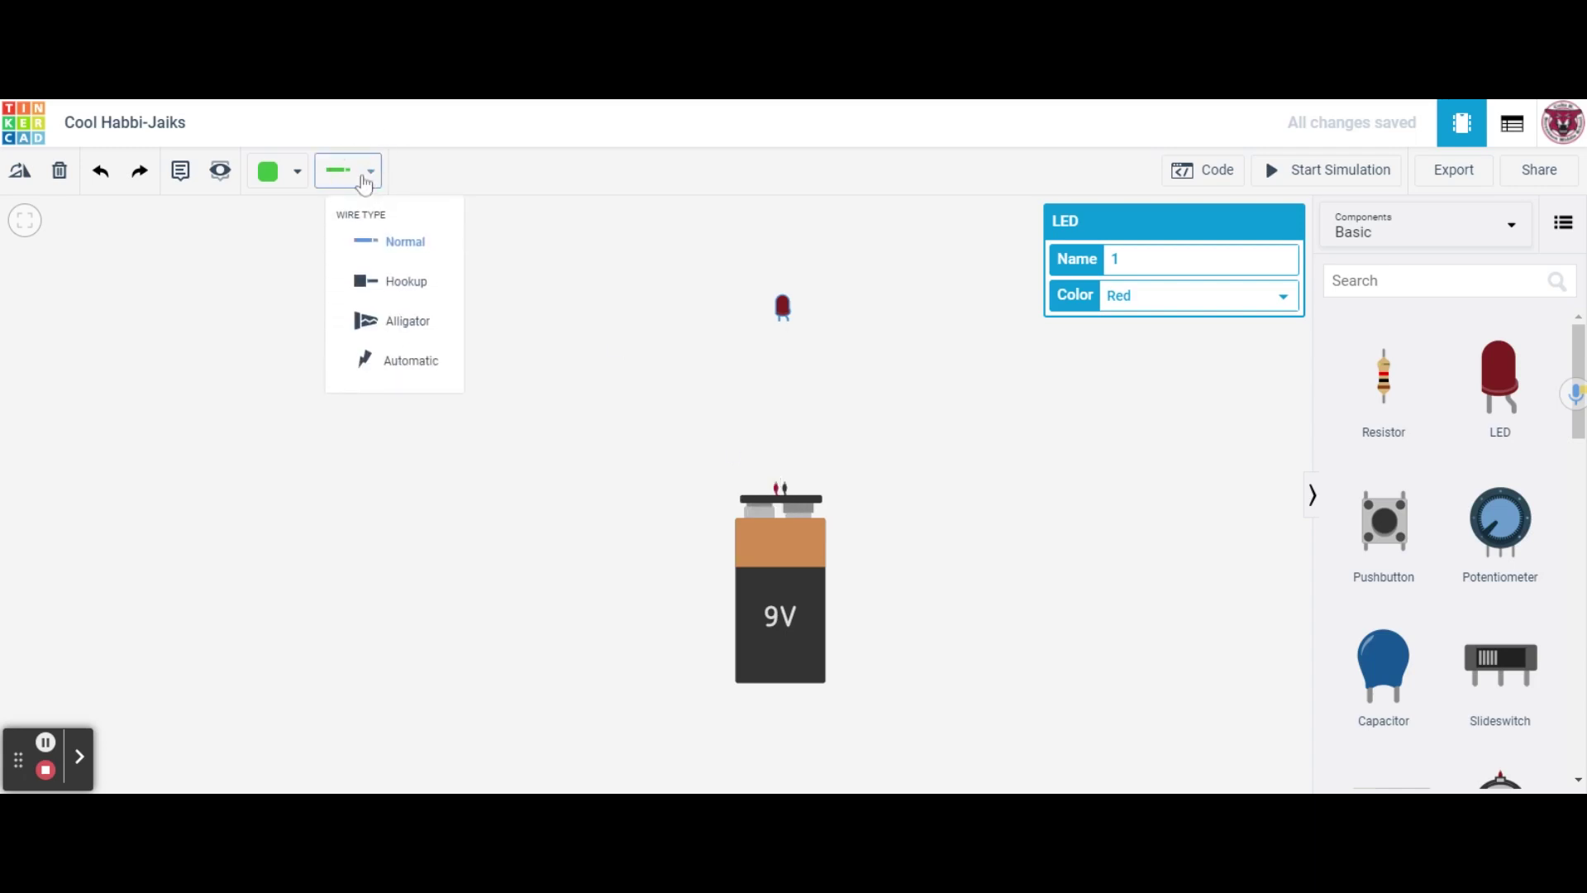
pyautogui.click(296, 171)
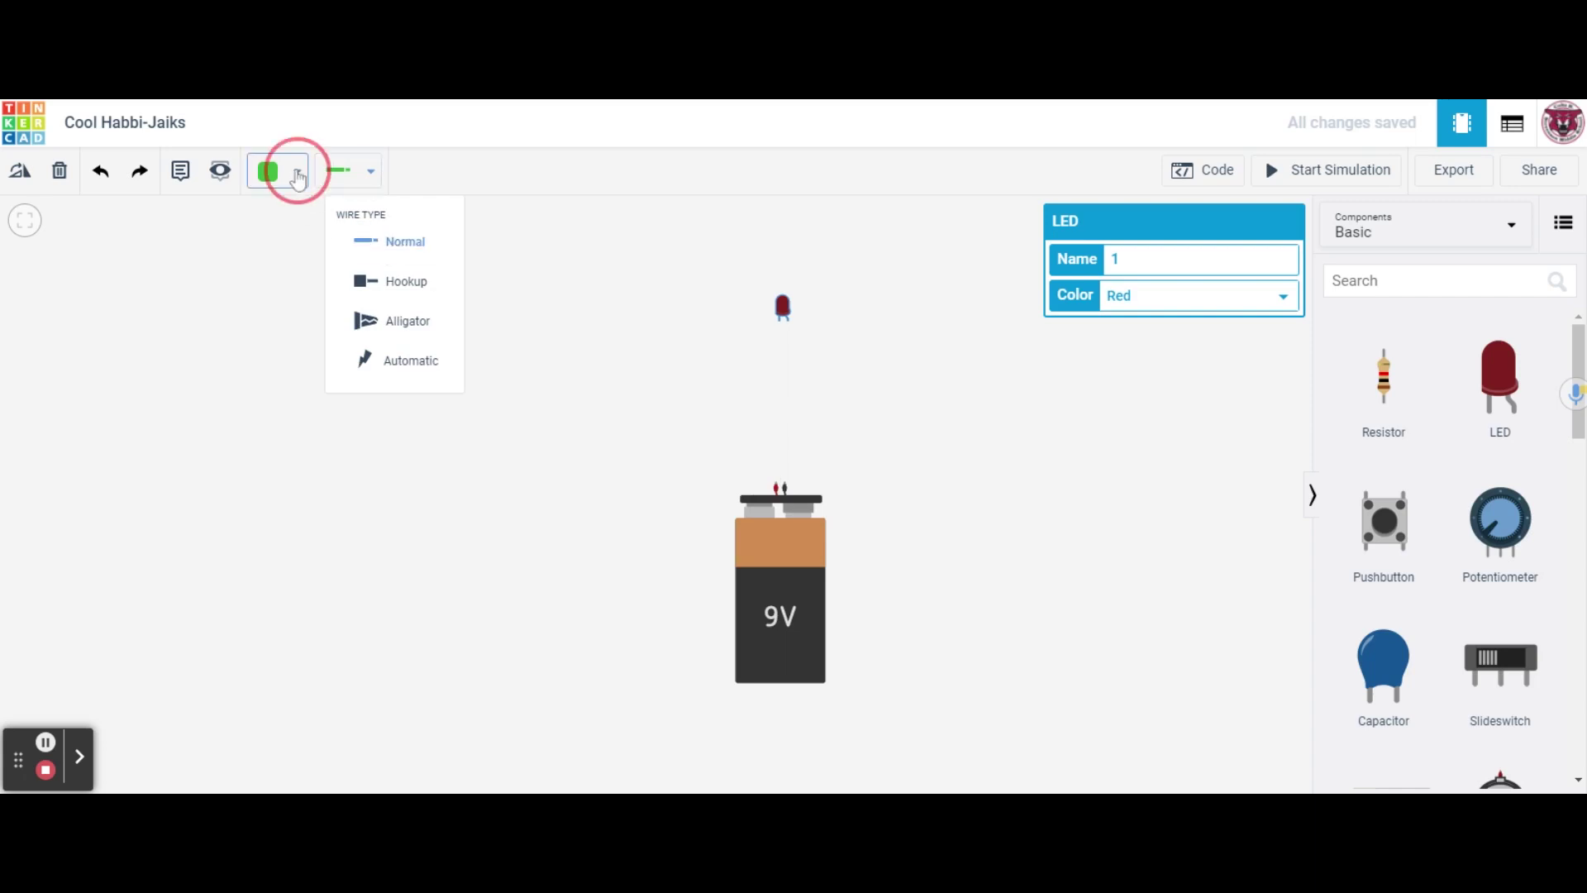
pyautogui.click(315, 275)
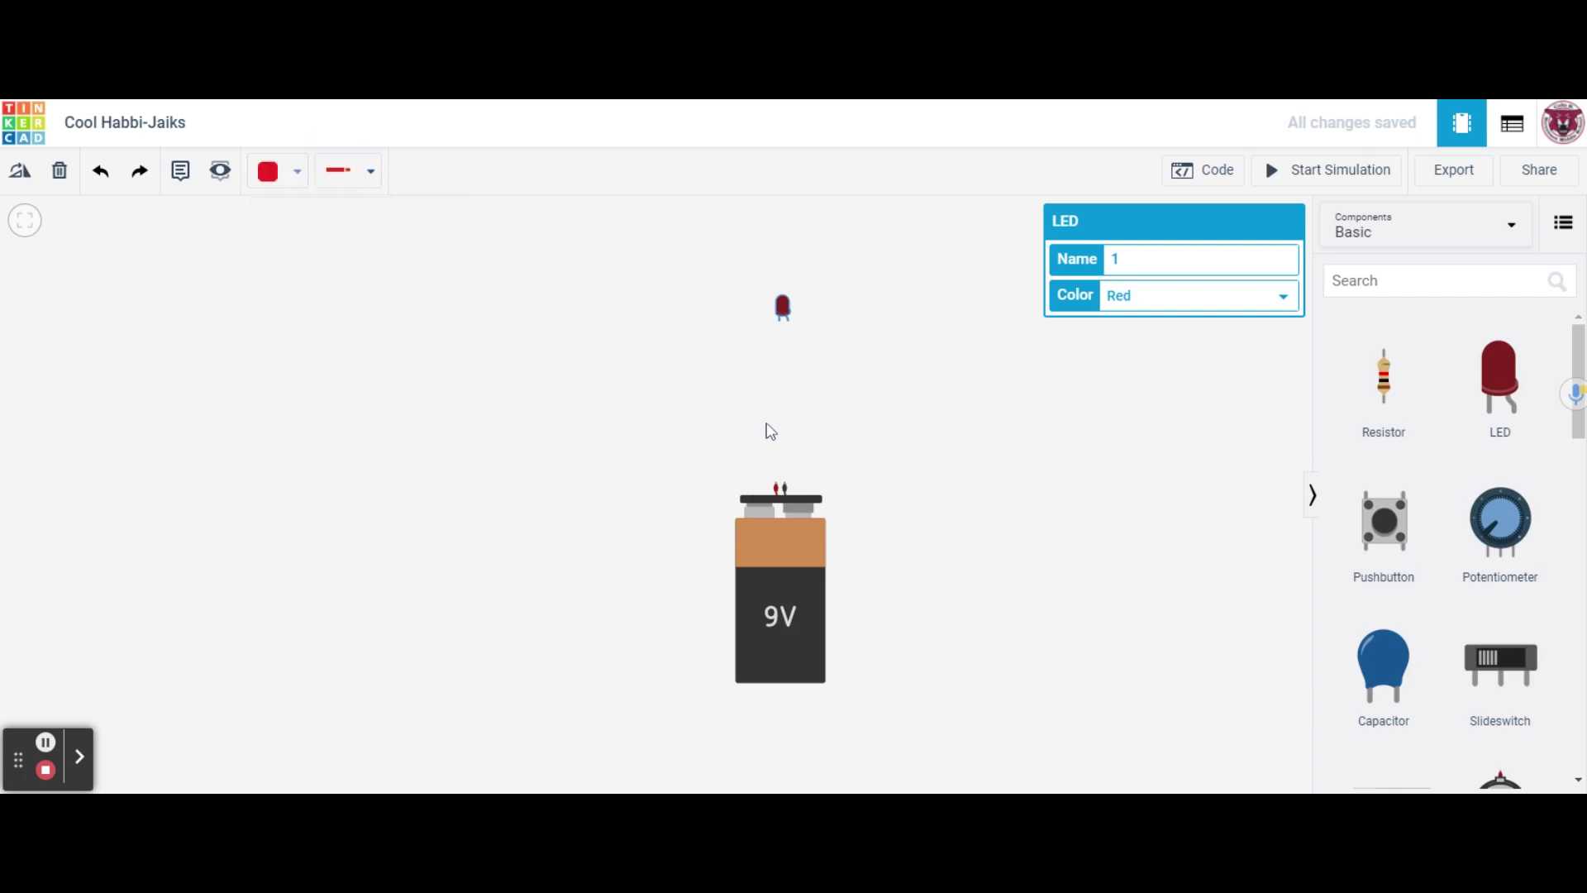
pyautogui.click(777, 486)
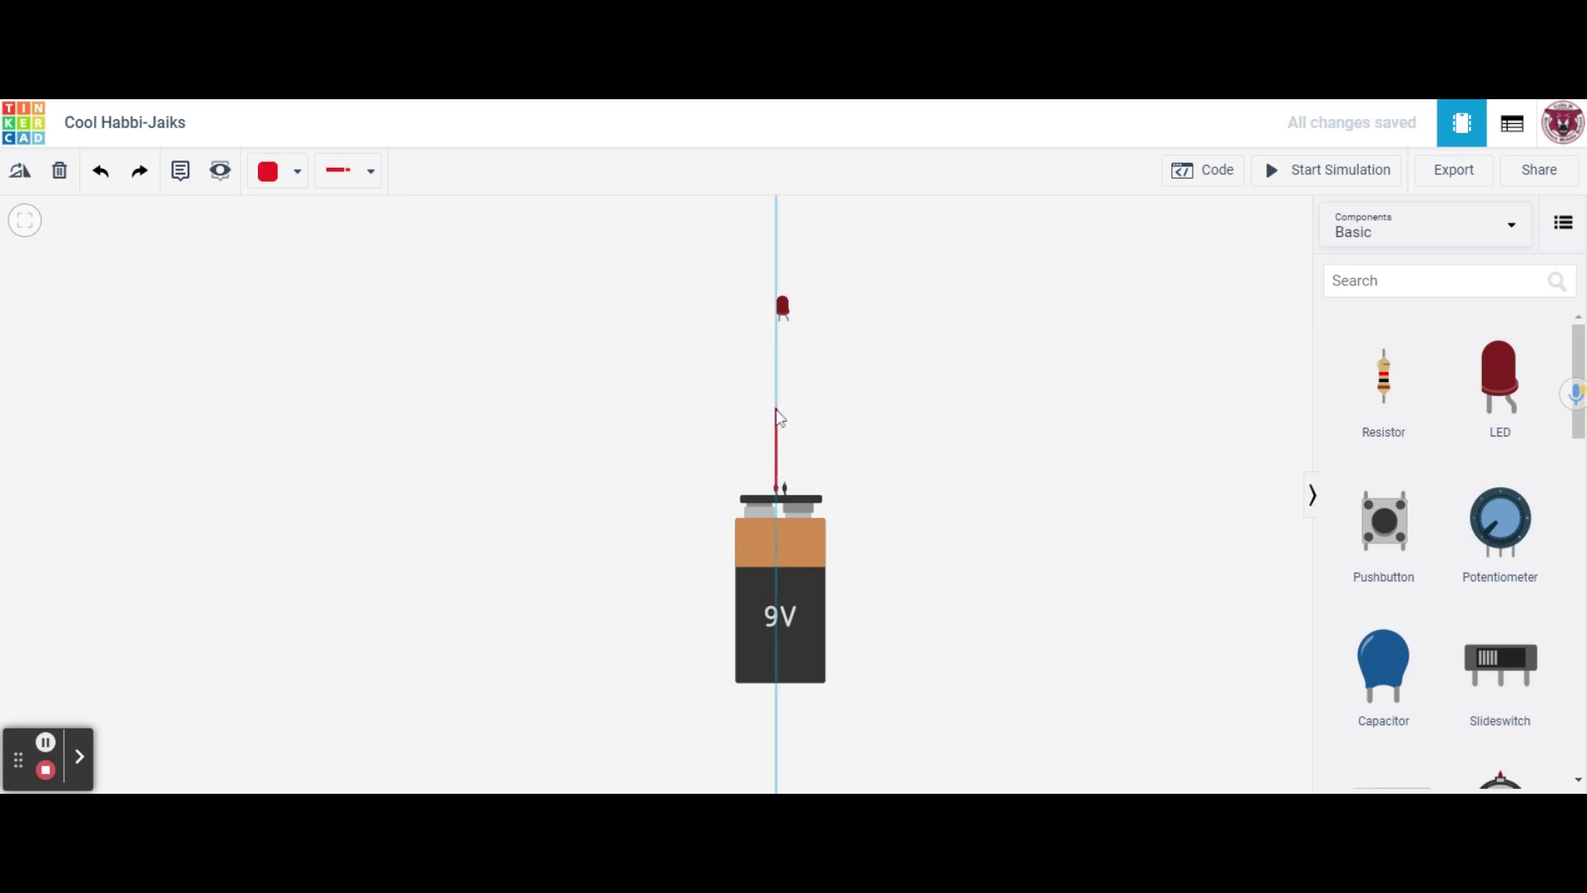
pyautogui.click(777, 410)
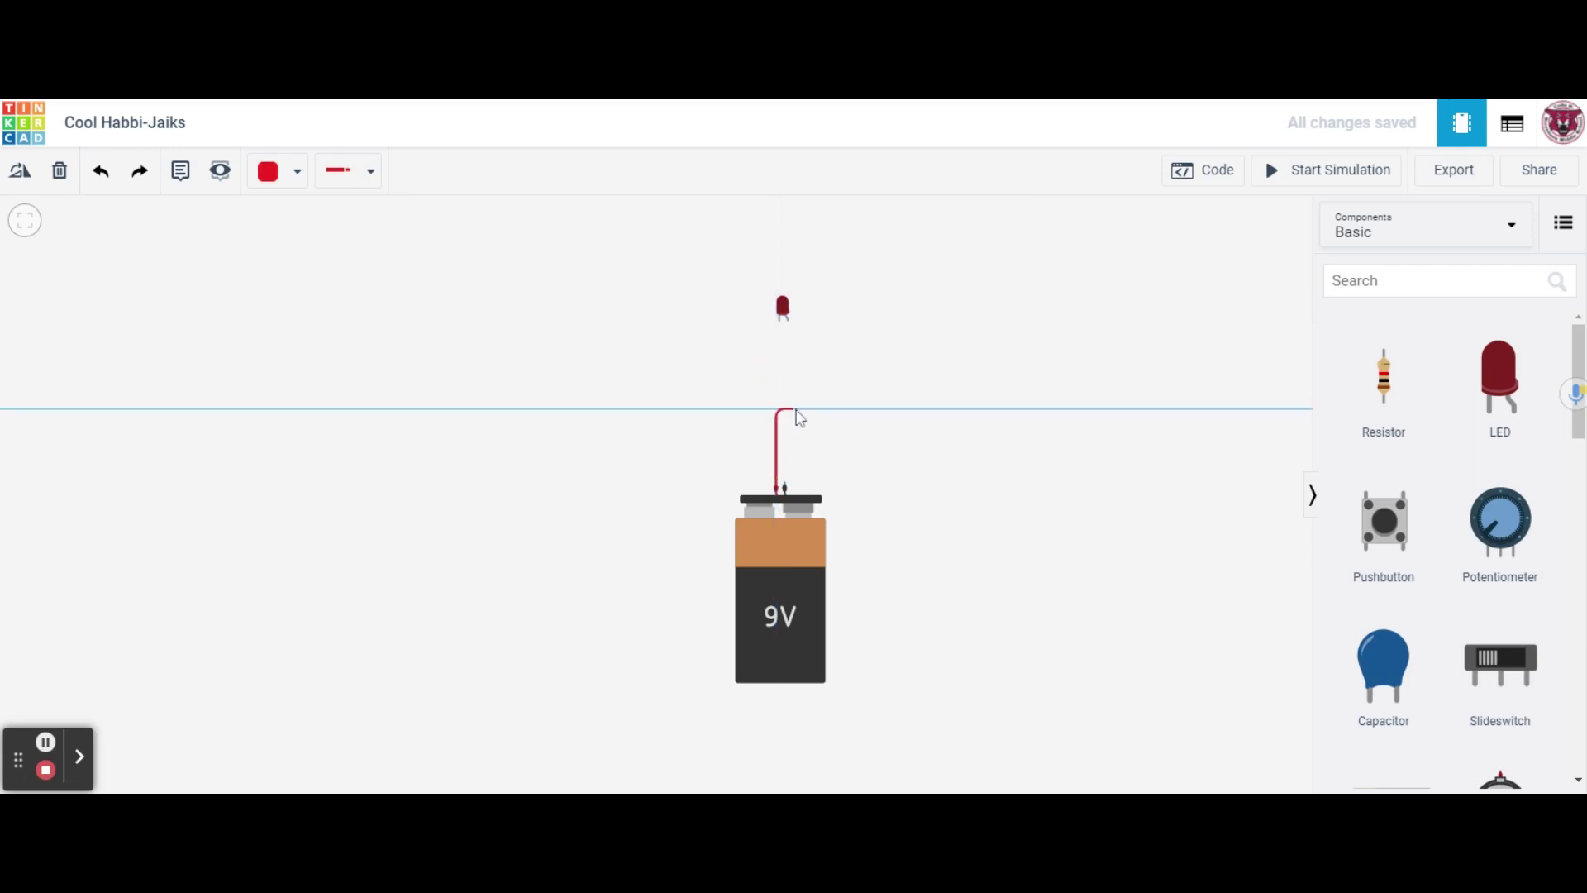
pyautogui.click(874, 411)
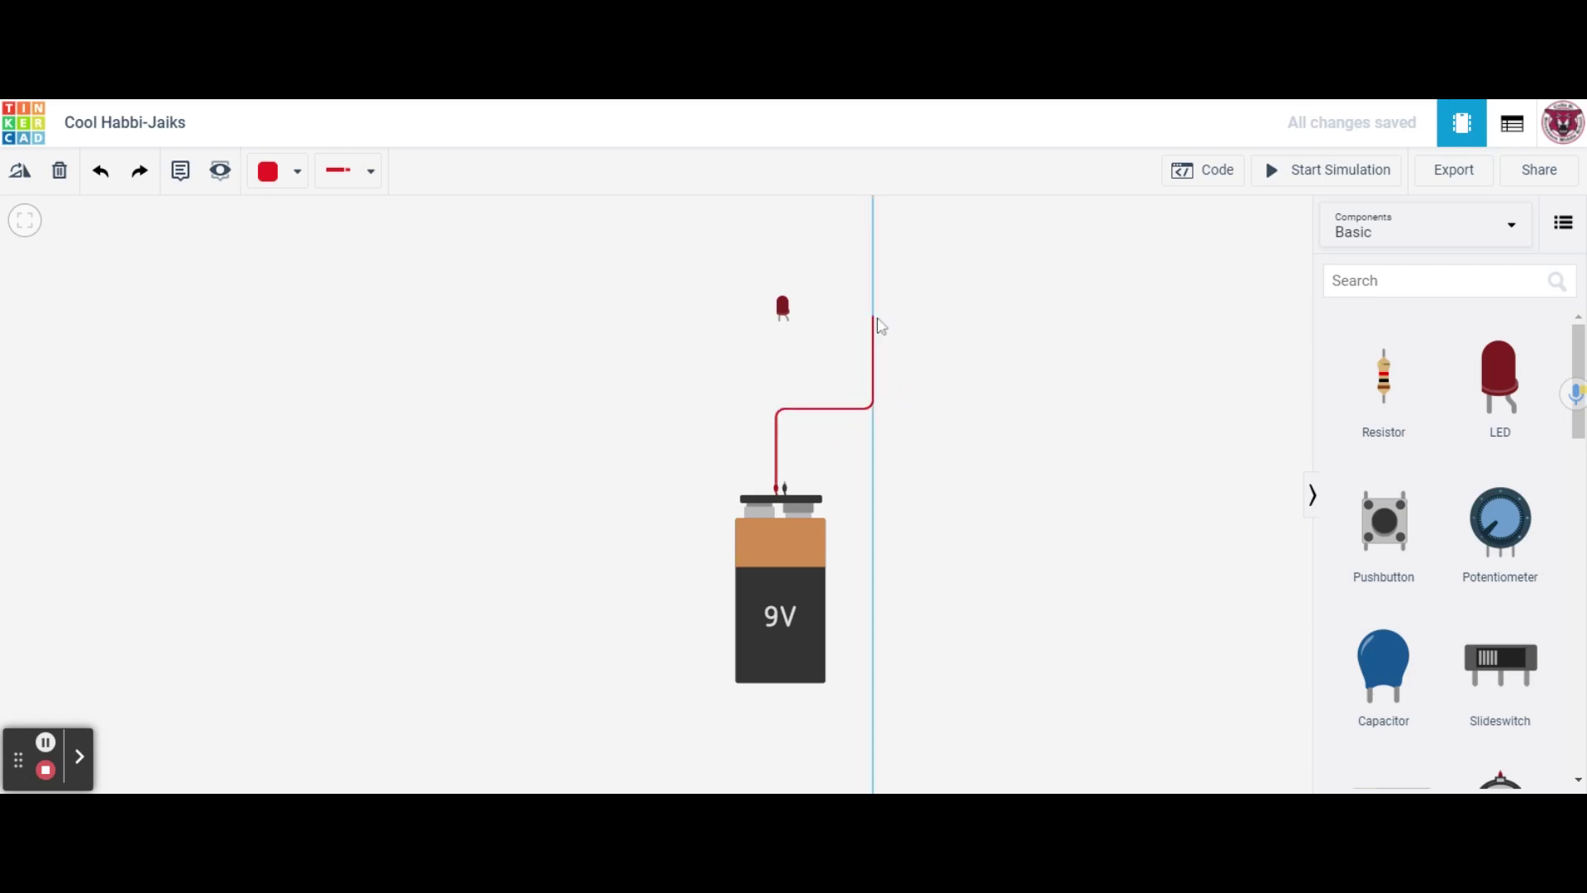
pyautogui.click(874, 318)
pyautogui.click(789, 324)
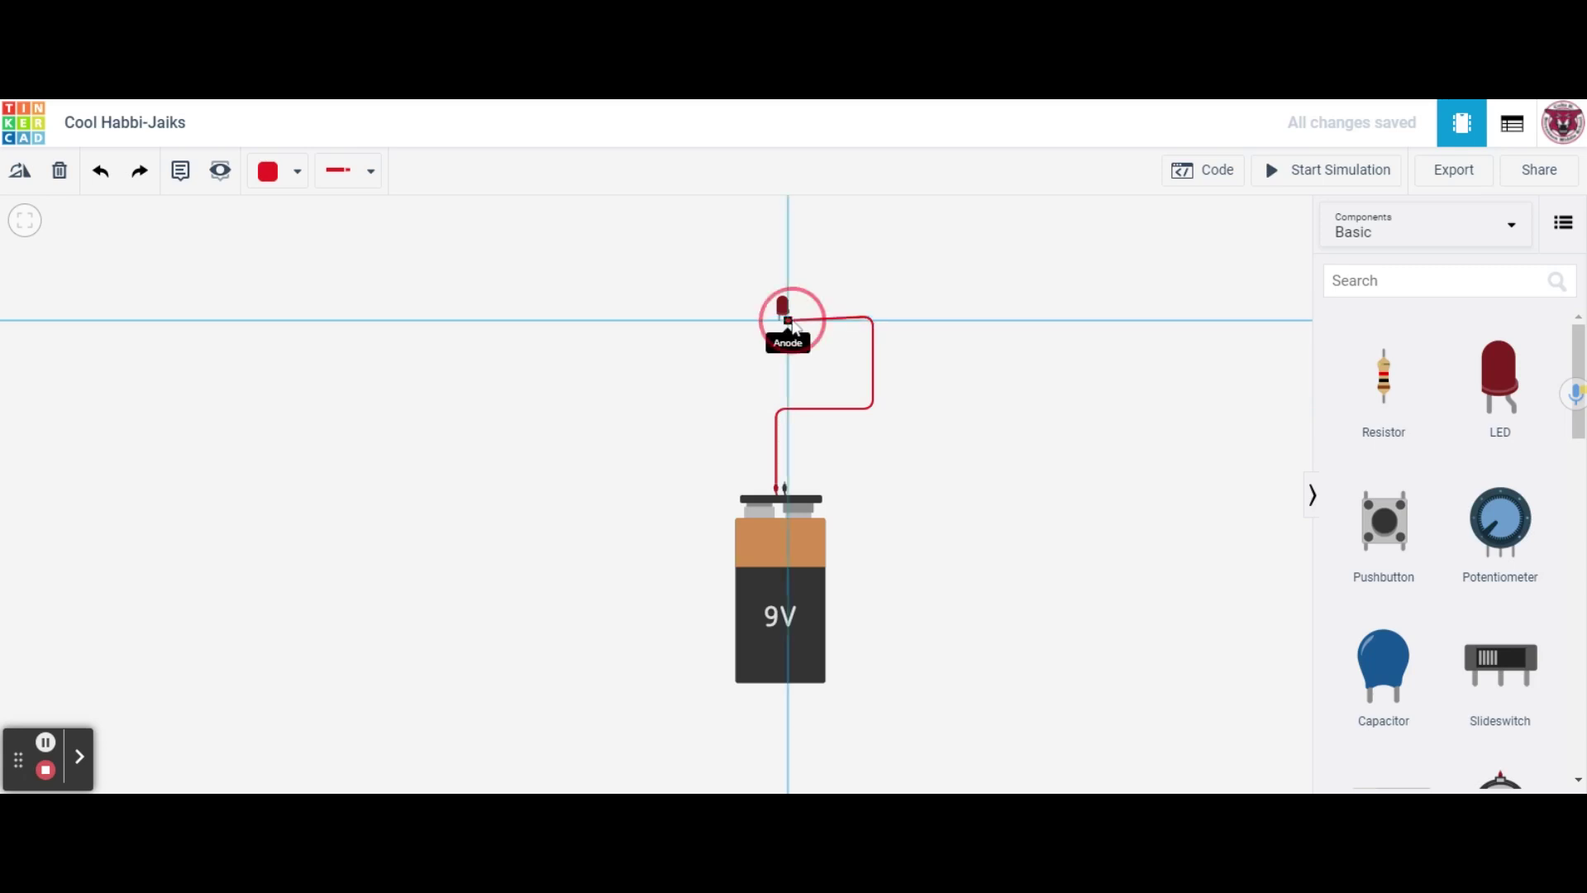
pyautogui.moveTo(874, 318); pyautogui.dragTo(873, 321)
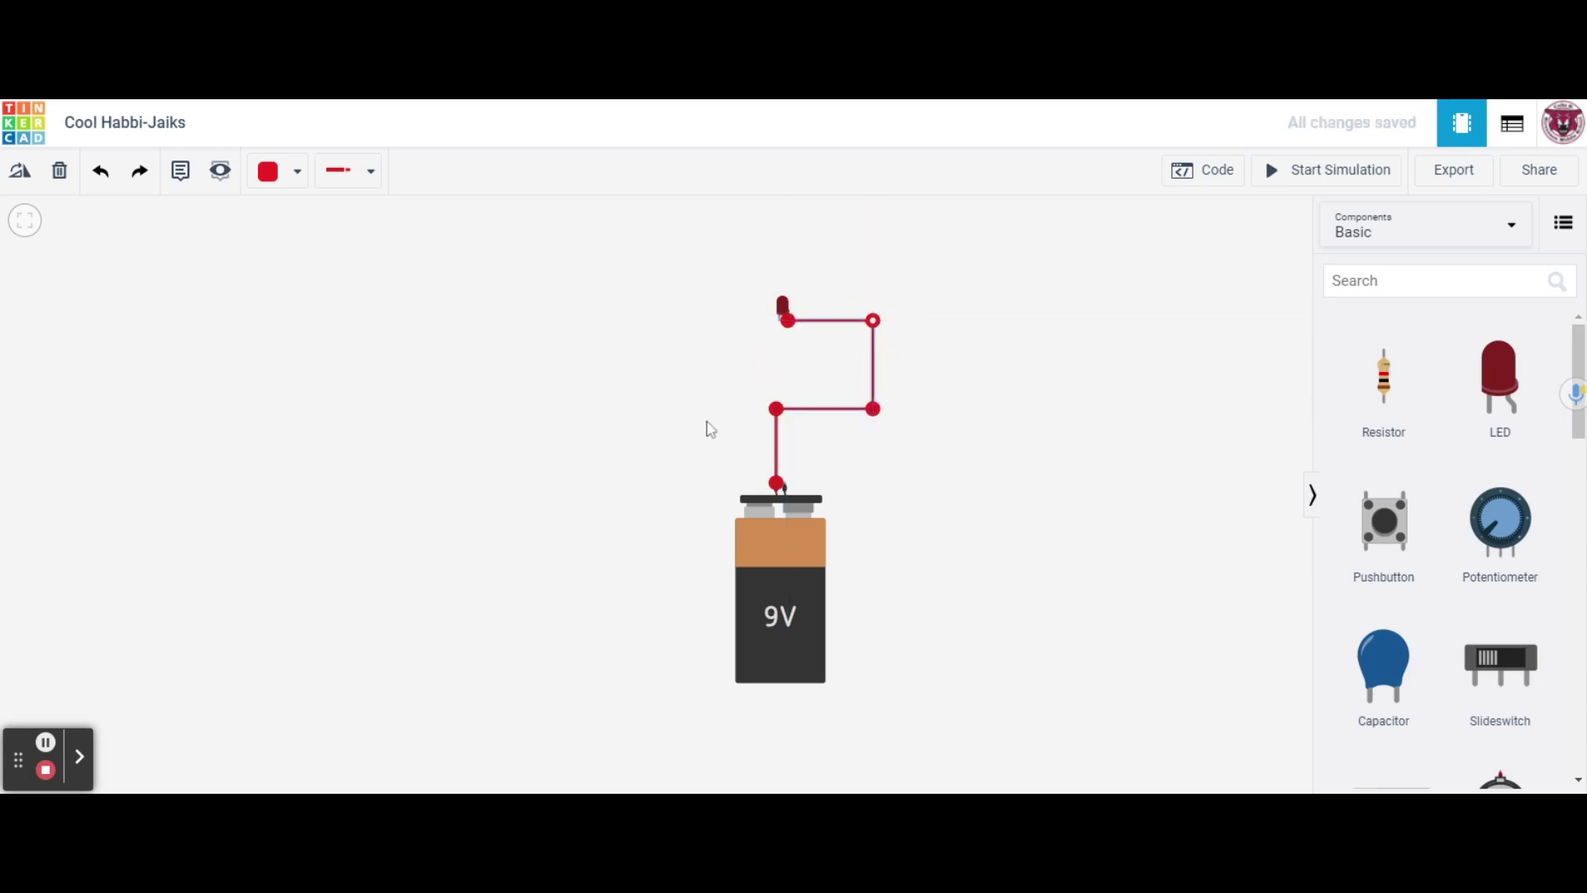
pyautogui.click(665, 378)
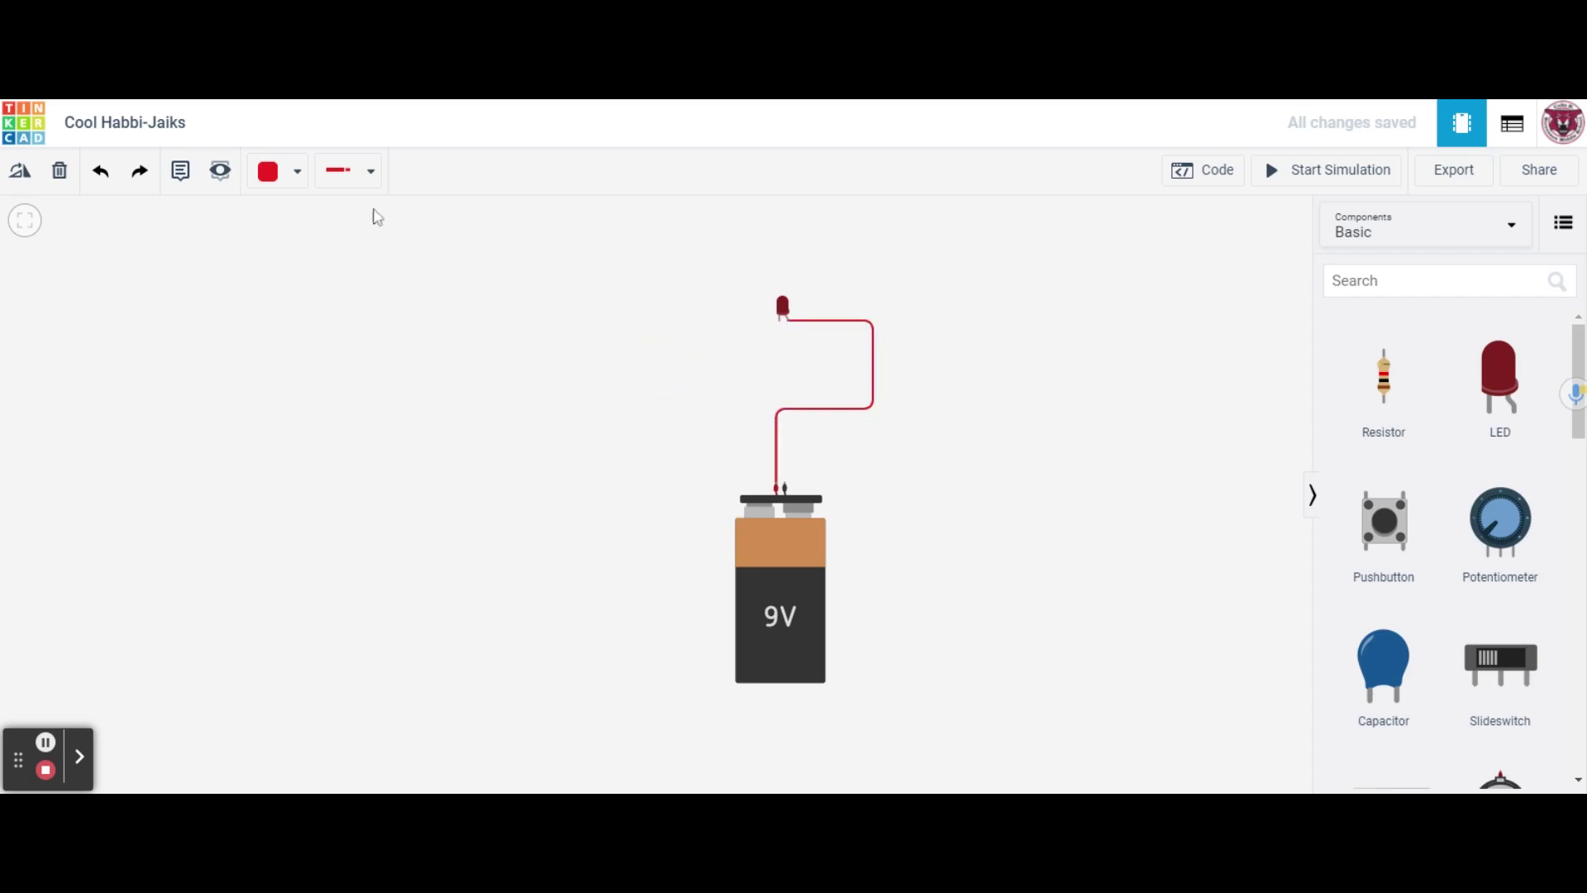
# Connect the battery's negative terminal to the LED's cathode with a black wire and align its bend below the LED.
pyautogui.click(296, 171)
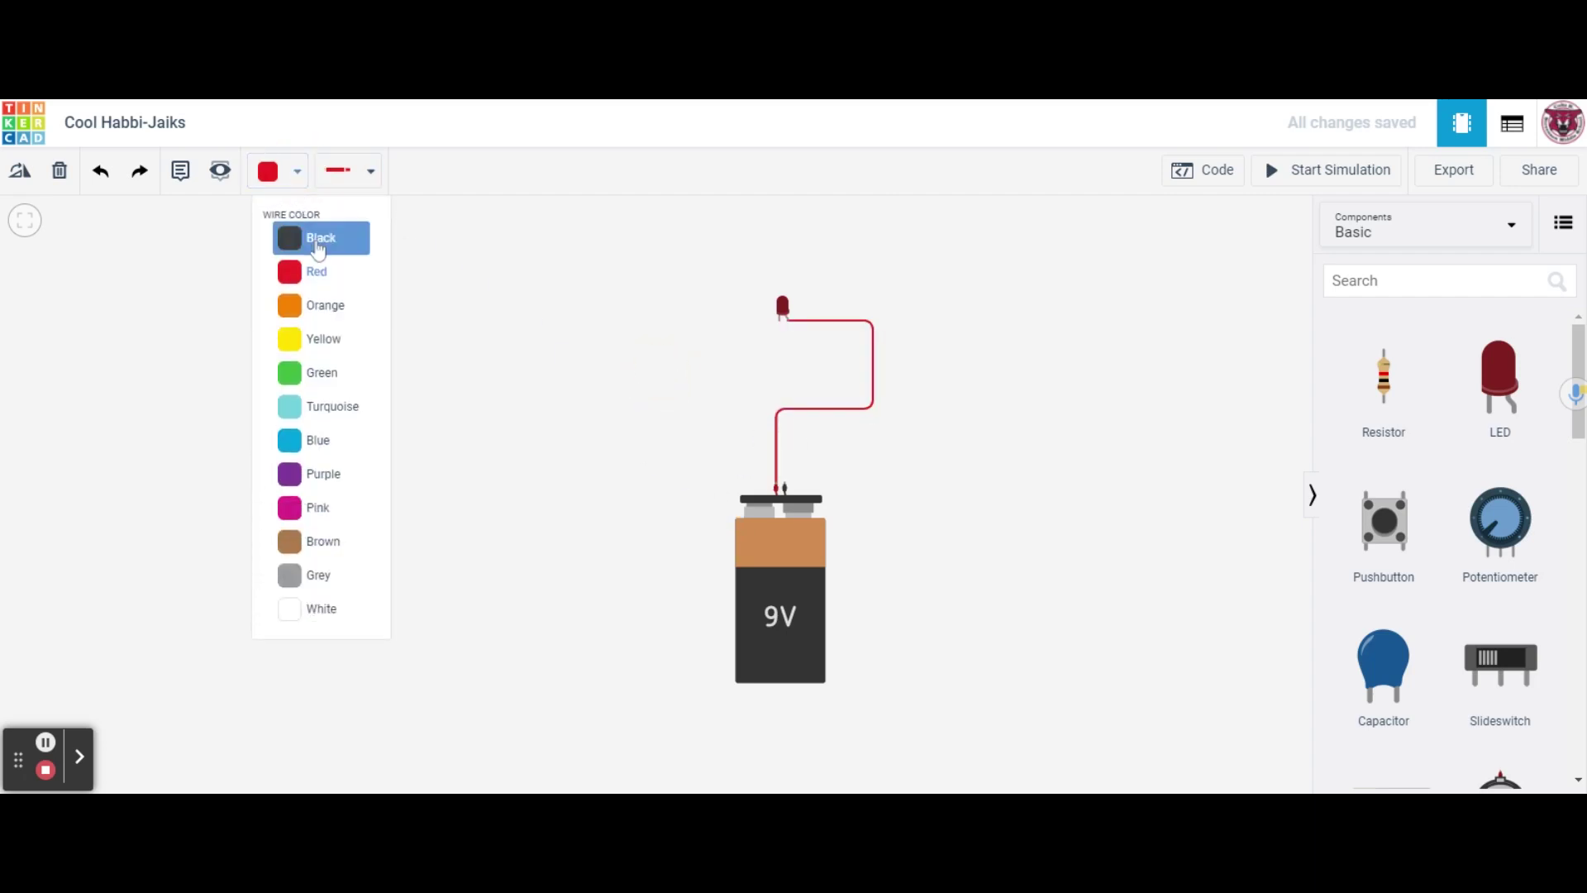
pyautogui.click(357, 234)
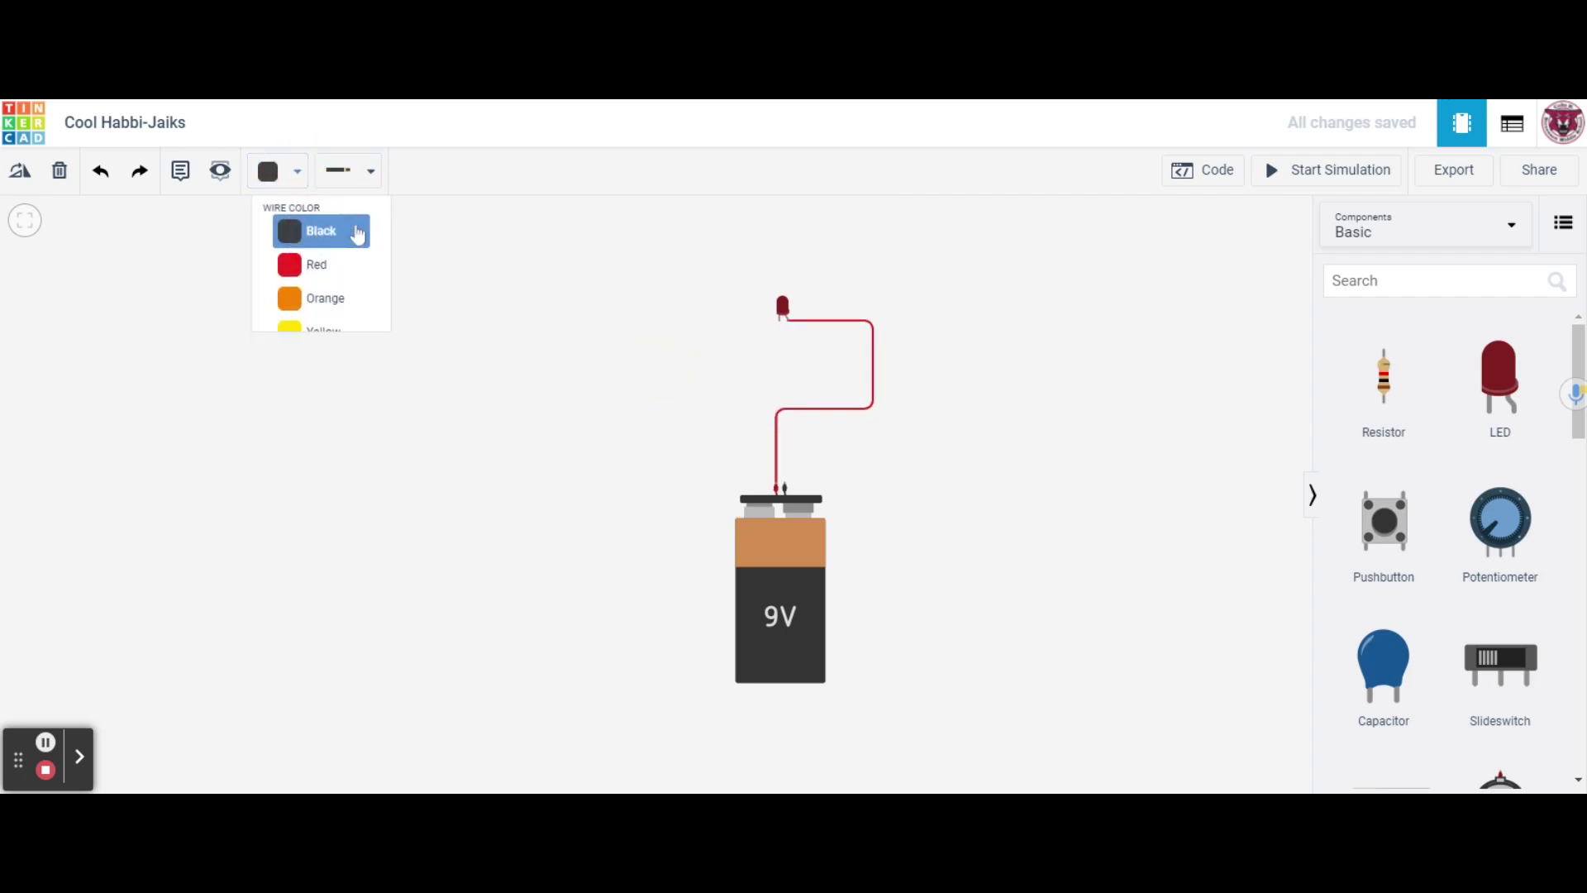
pyautogui.click(785, 486)
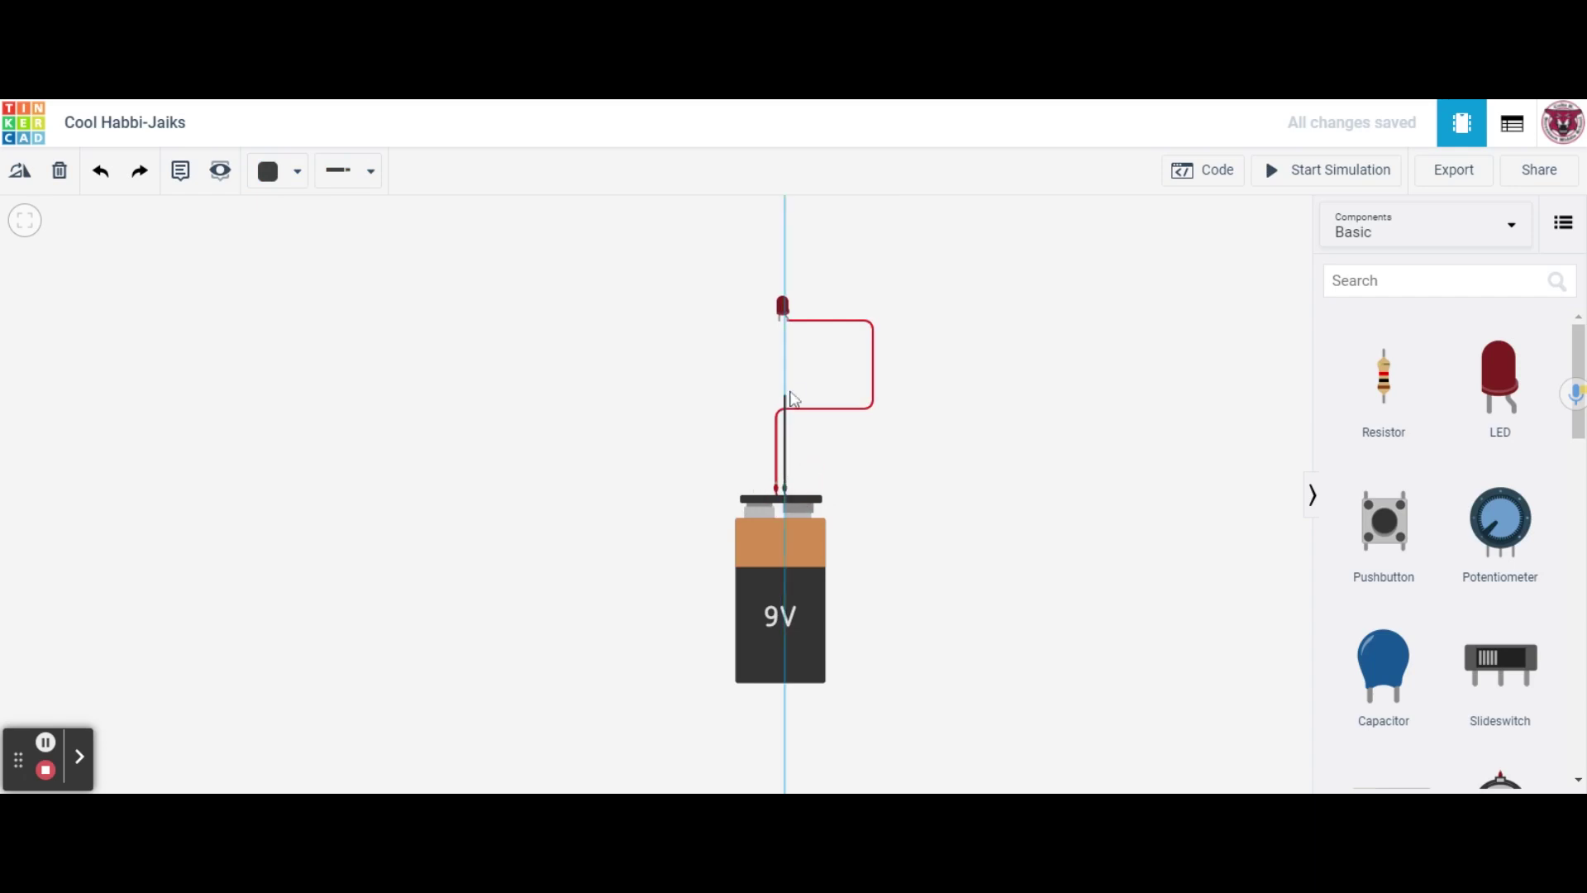
pyautogui.click(784, 349)
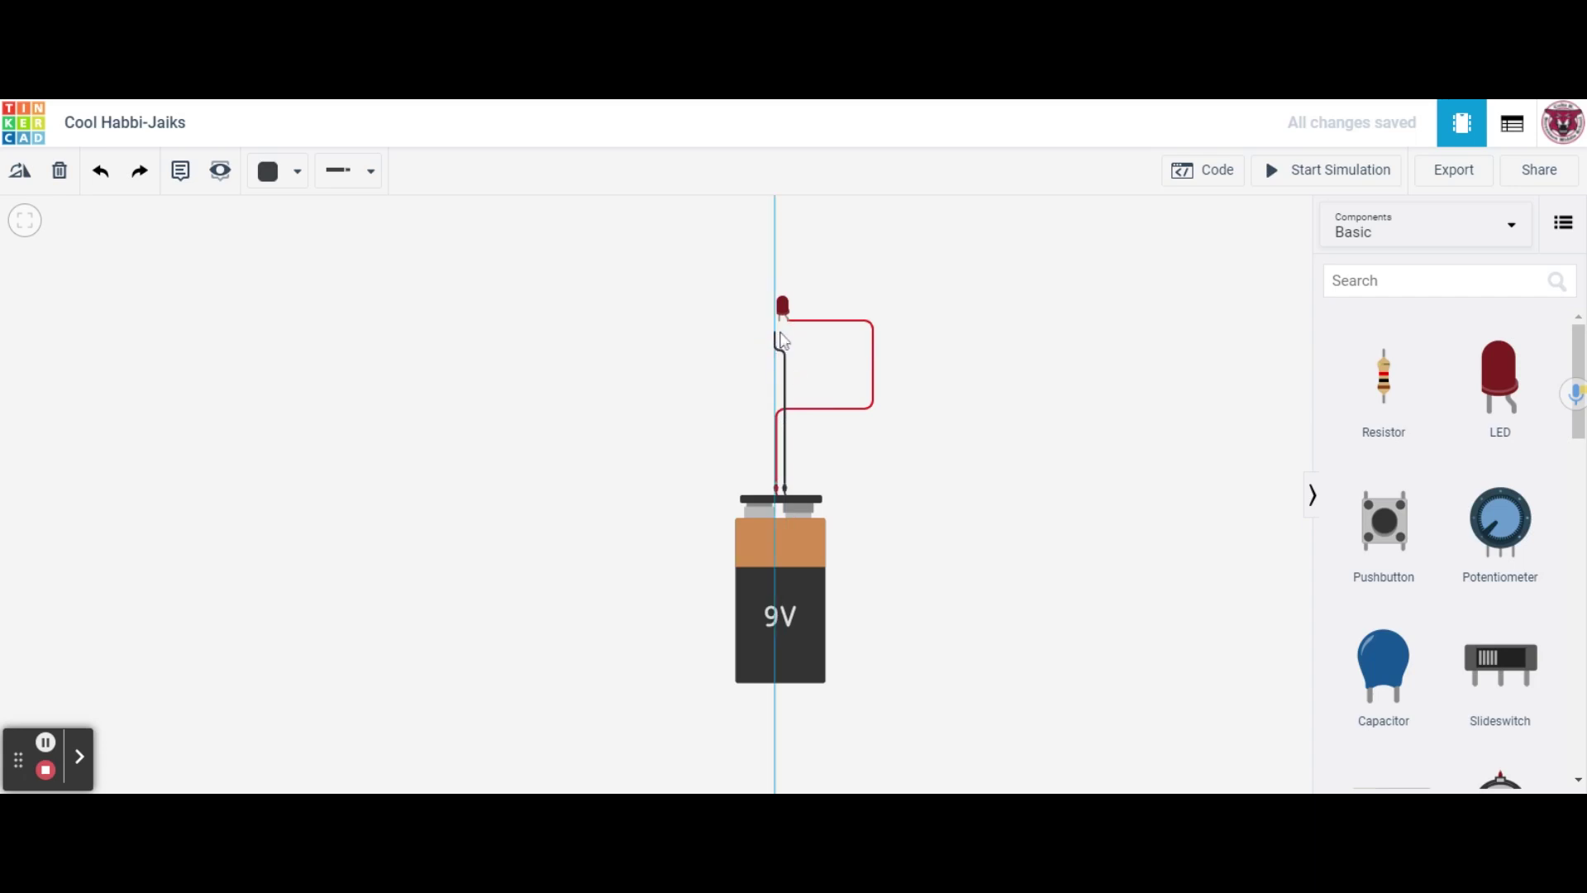
pyautogui.click(781, 335)
pyautogui.moveTo(782, 350); pyautogui.dragTo(782, 351)
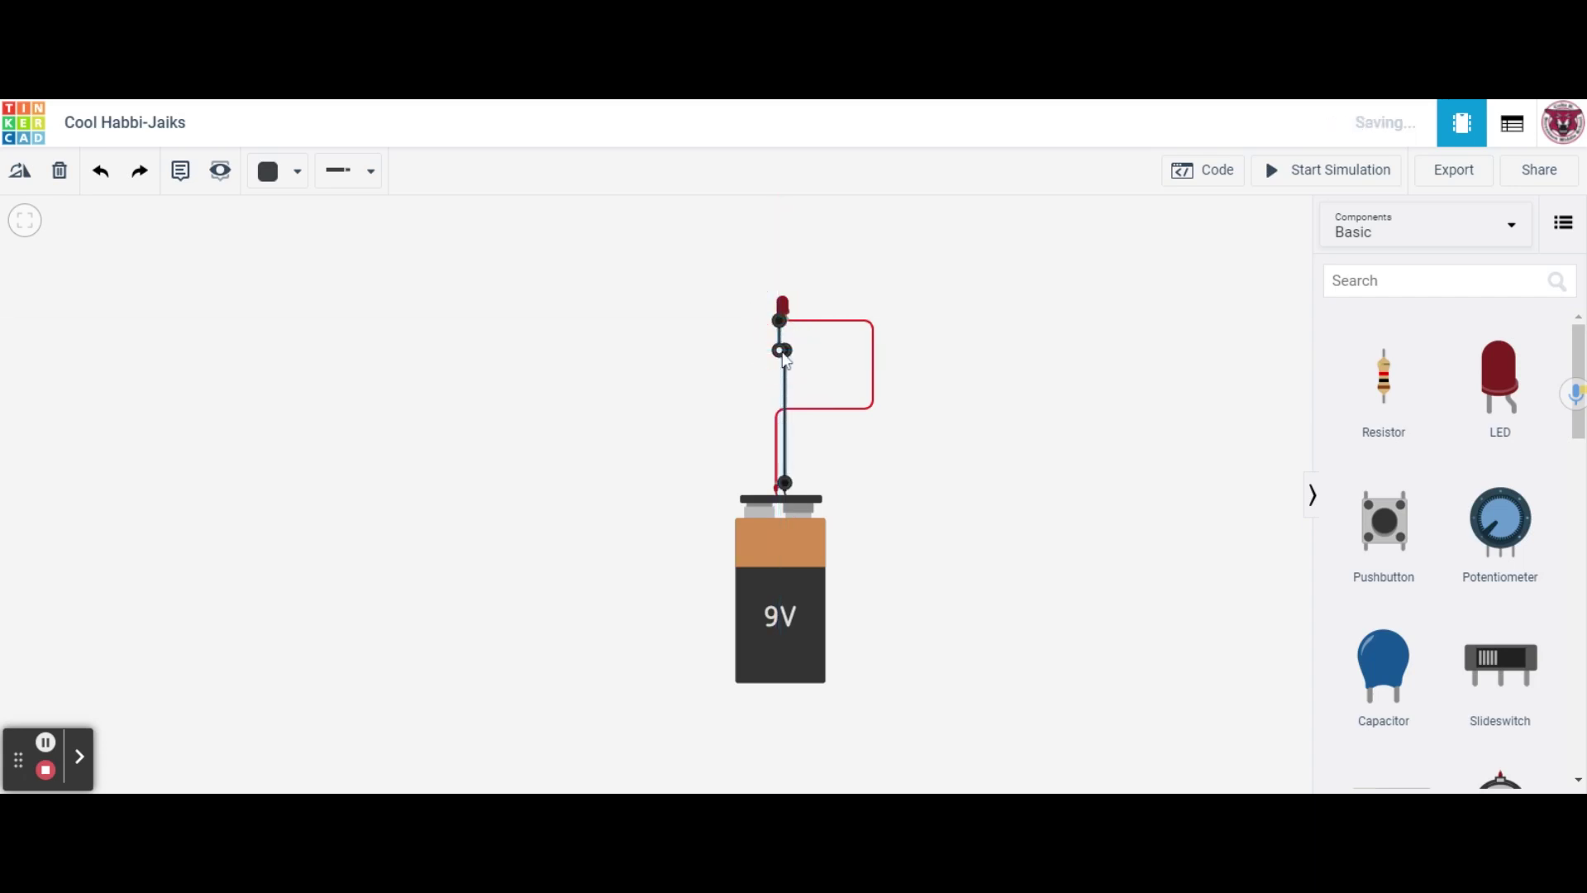
pyautogui.click(910, 470)
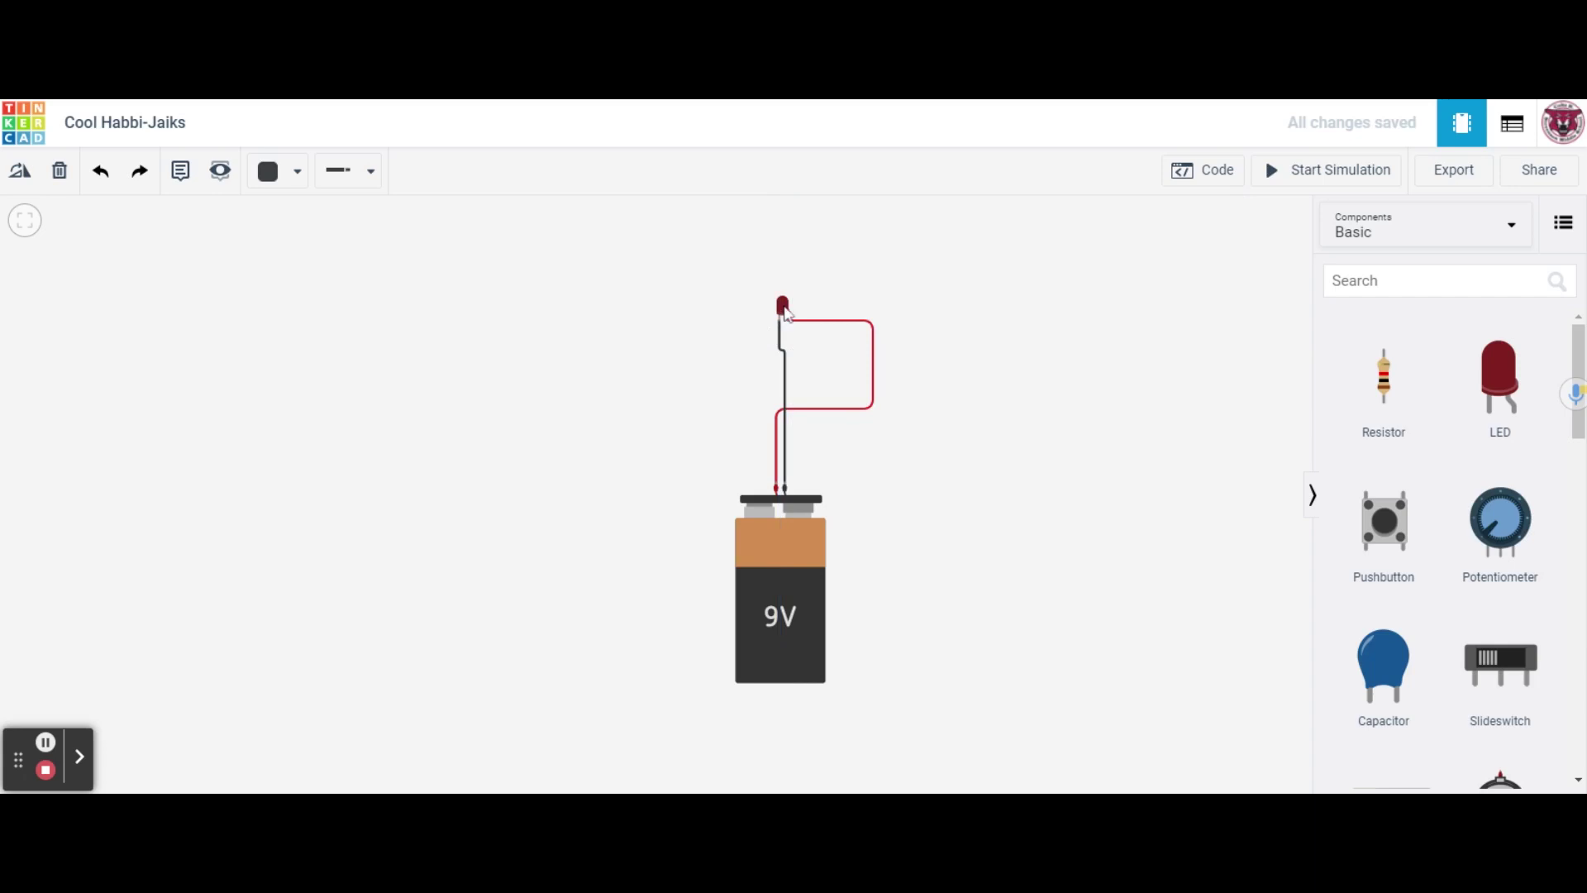
# Run the simulation to check how the LED behaves on the 9V battery, and stop it.
pyautogui.click(1274, 172)
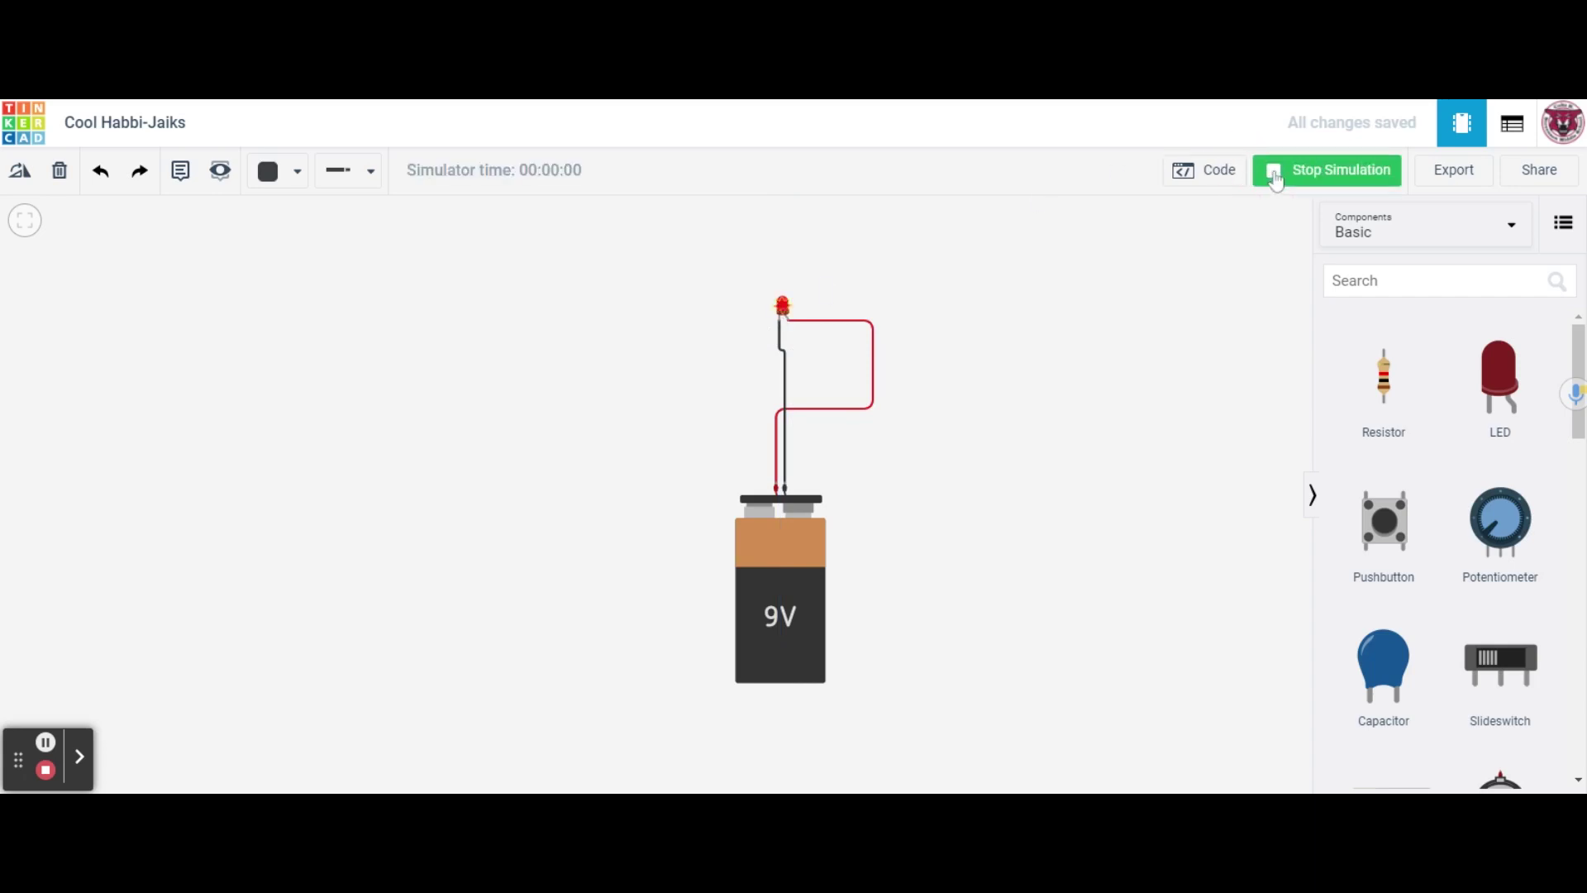
pyautogui.moveTo(783, 311)
pyautogui.click(1285, 171)
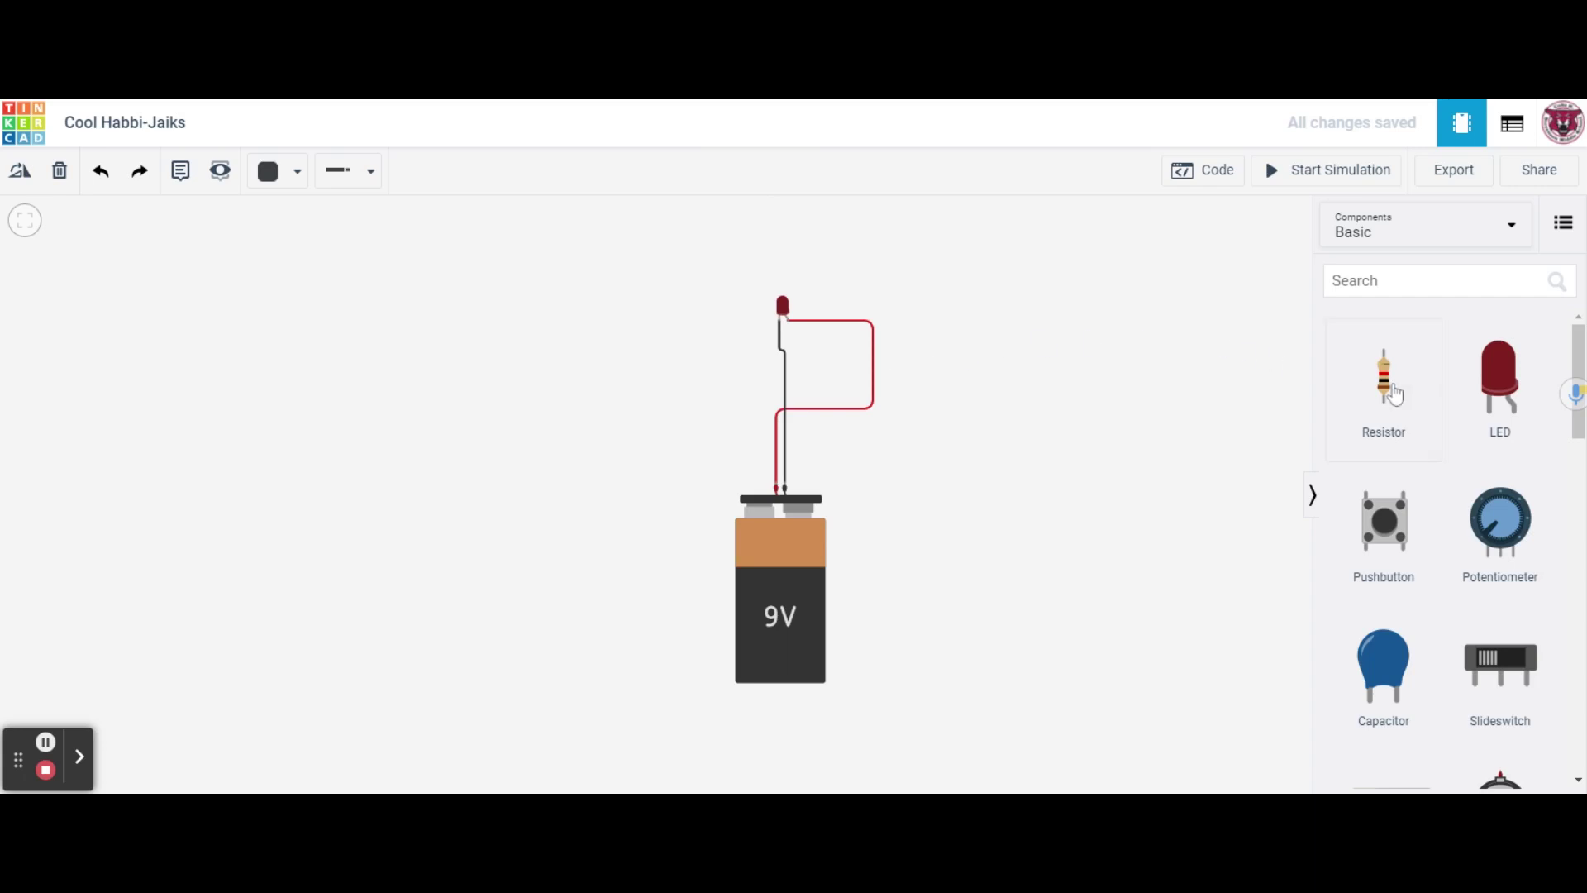
# Replace the red wire with a resistor placed close beside the black wire, between the LED and the battery.
pyautogui.moveTo(1387, 387); pyautogui.dragTo(932, 370)
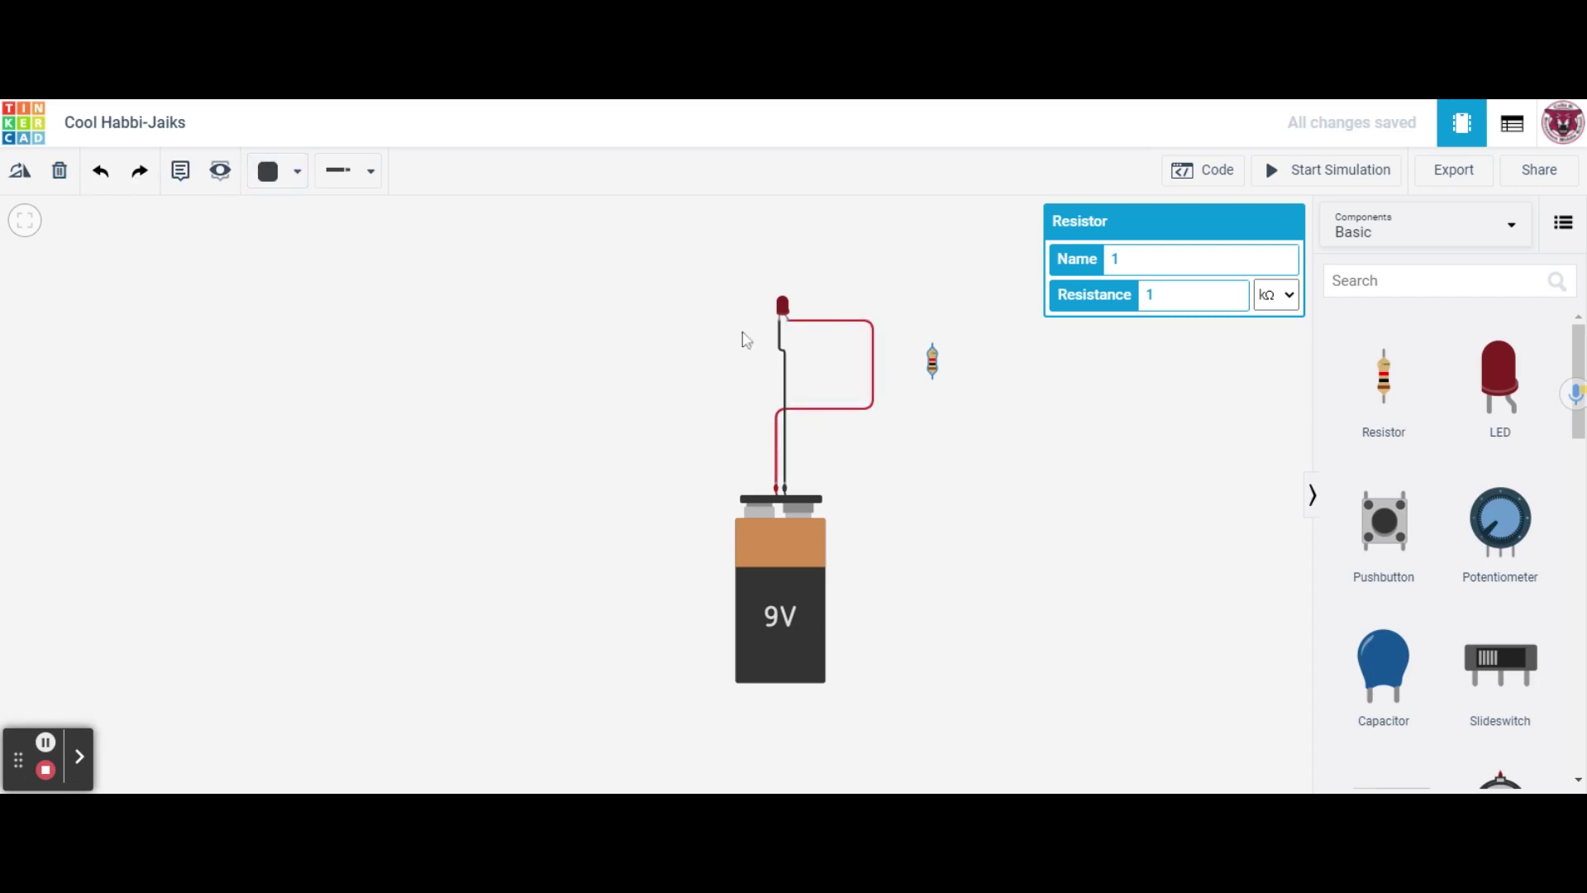
pyautogui.click(874, 372)
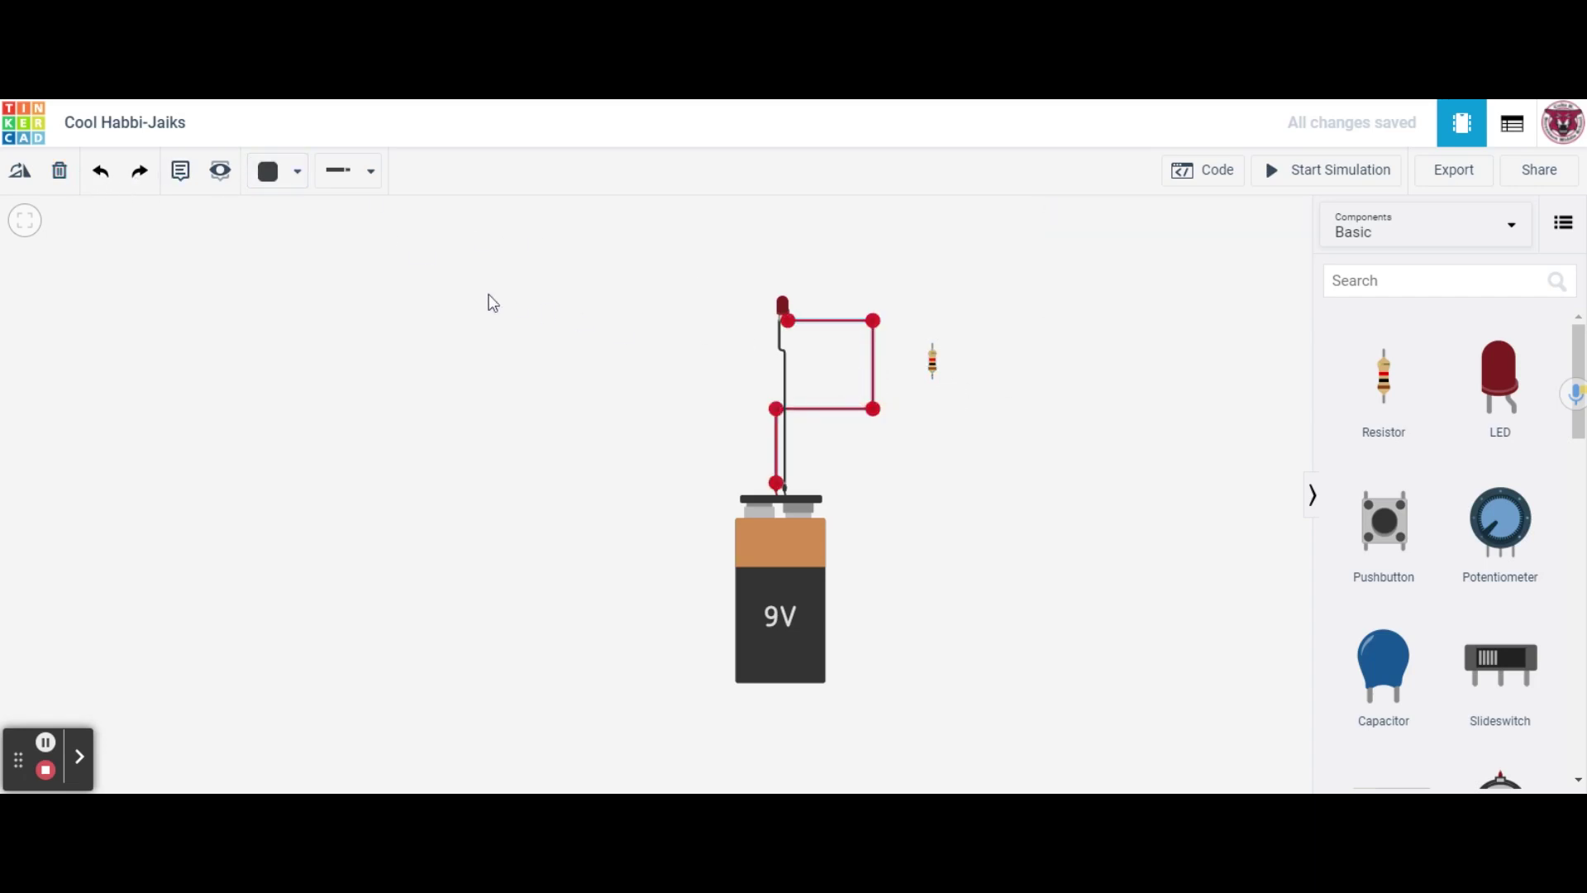
pyautogui.click(60, 171)
pyautogui.moveTo(935, 366); pyautogui.dragTo(832, 367)
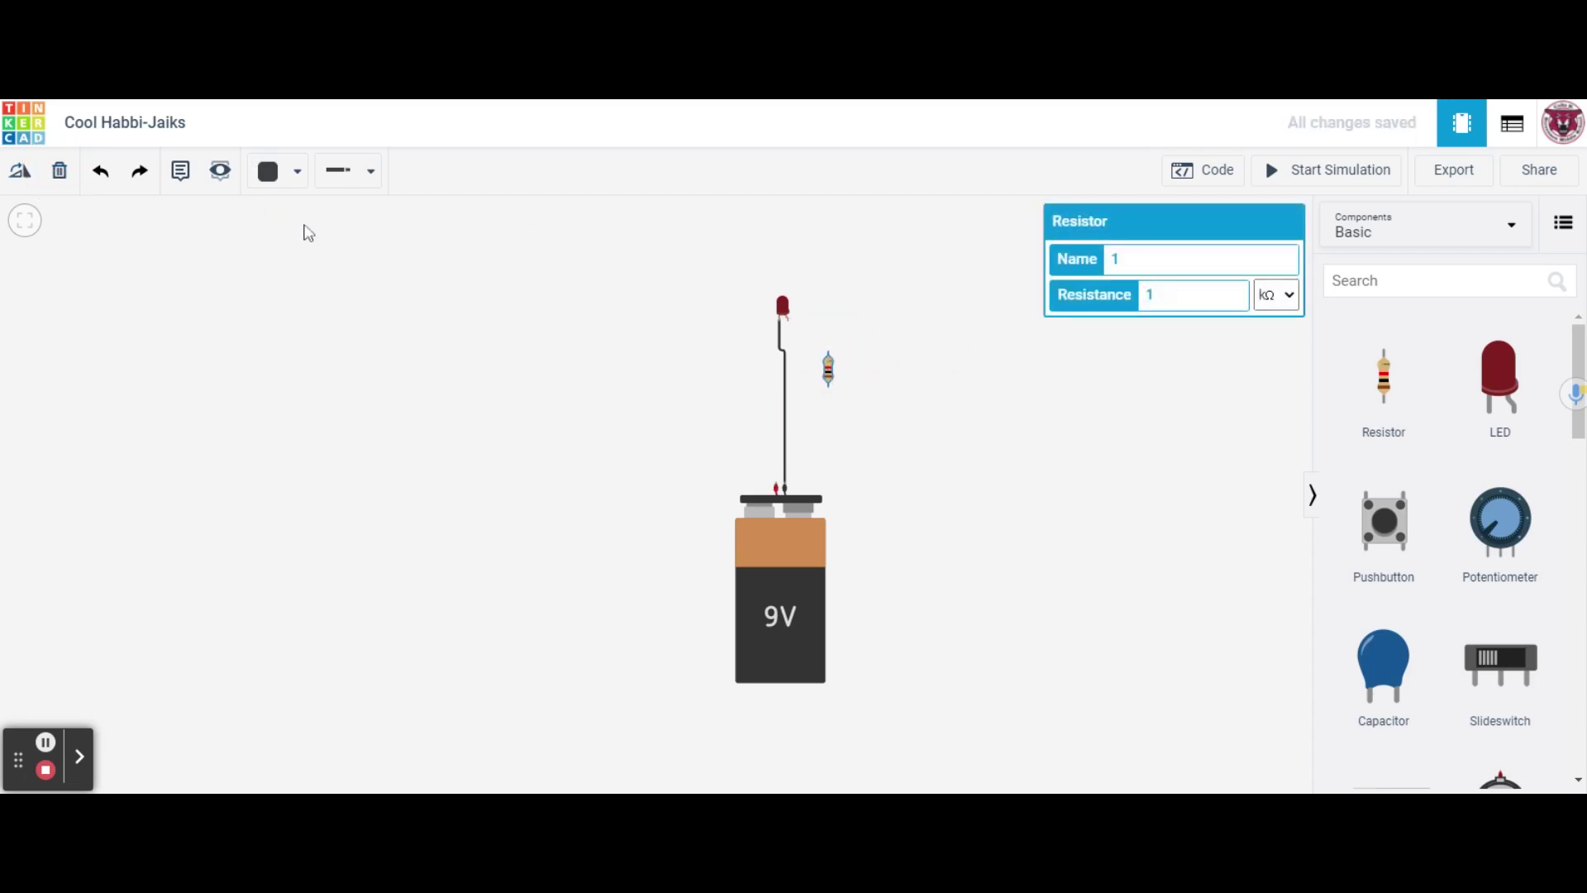
# Connect the battery's positive terminal to the resistor's lower lead with a red wire bent at right angles.
pyautogui.click(297, 173)
pyautogui.click(311, 272)
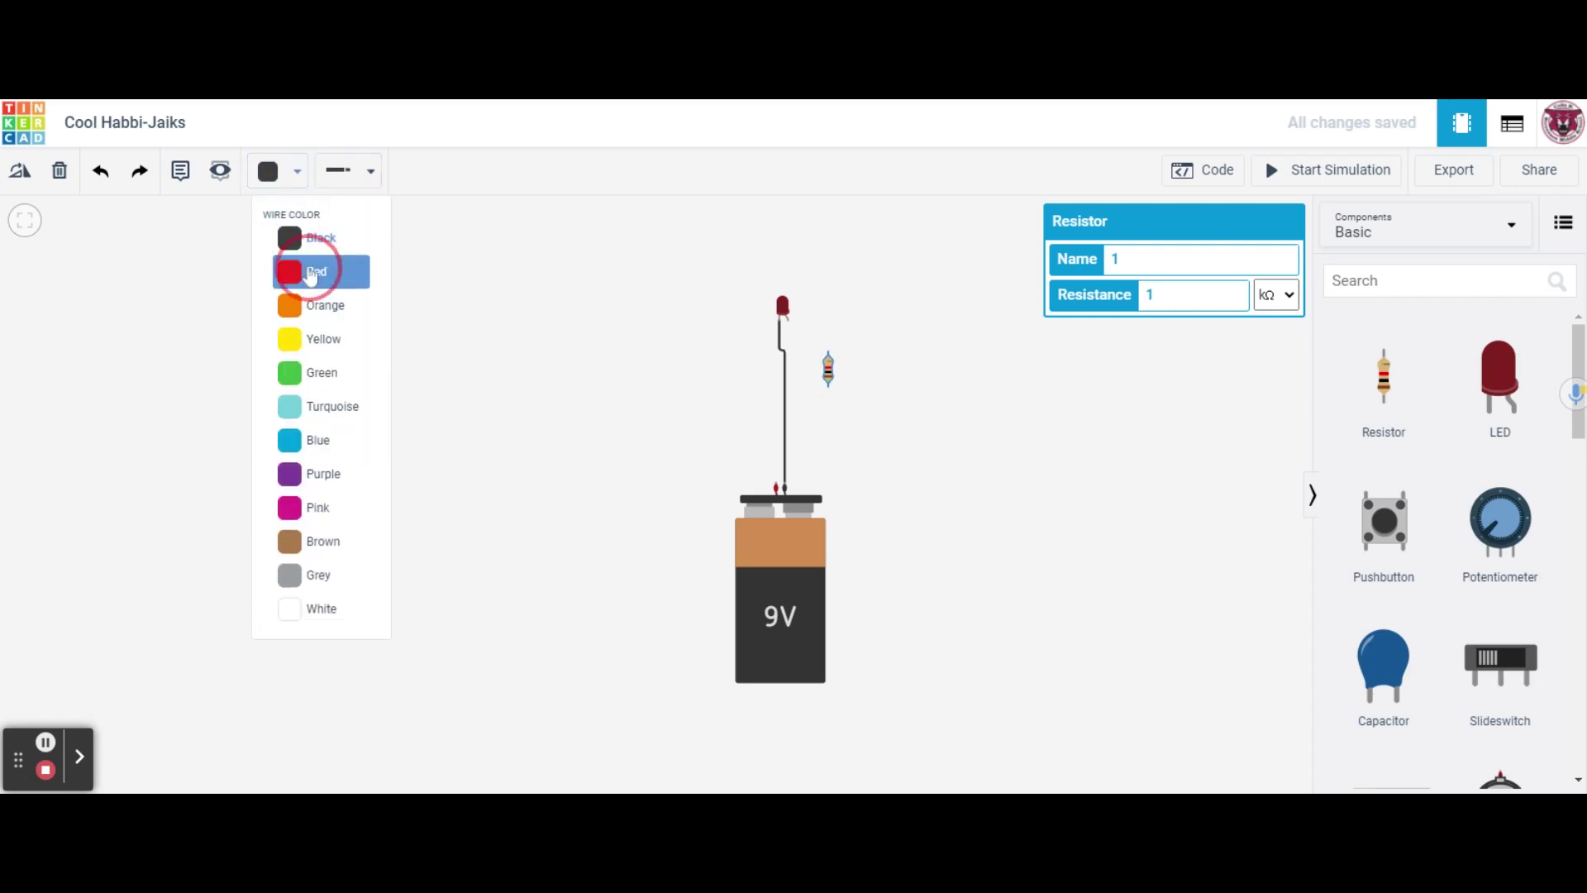
pyautogui.click(782, 494)
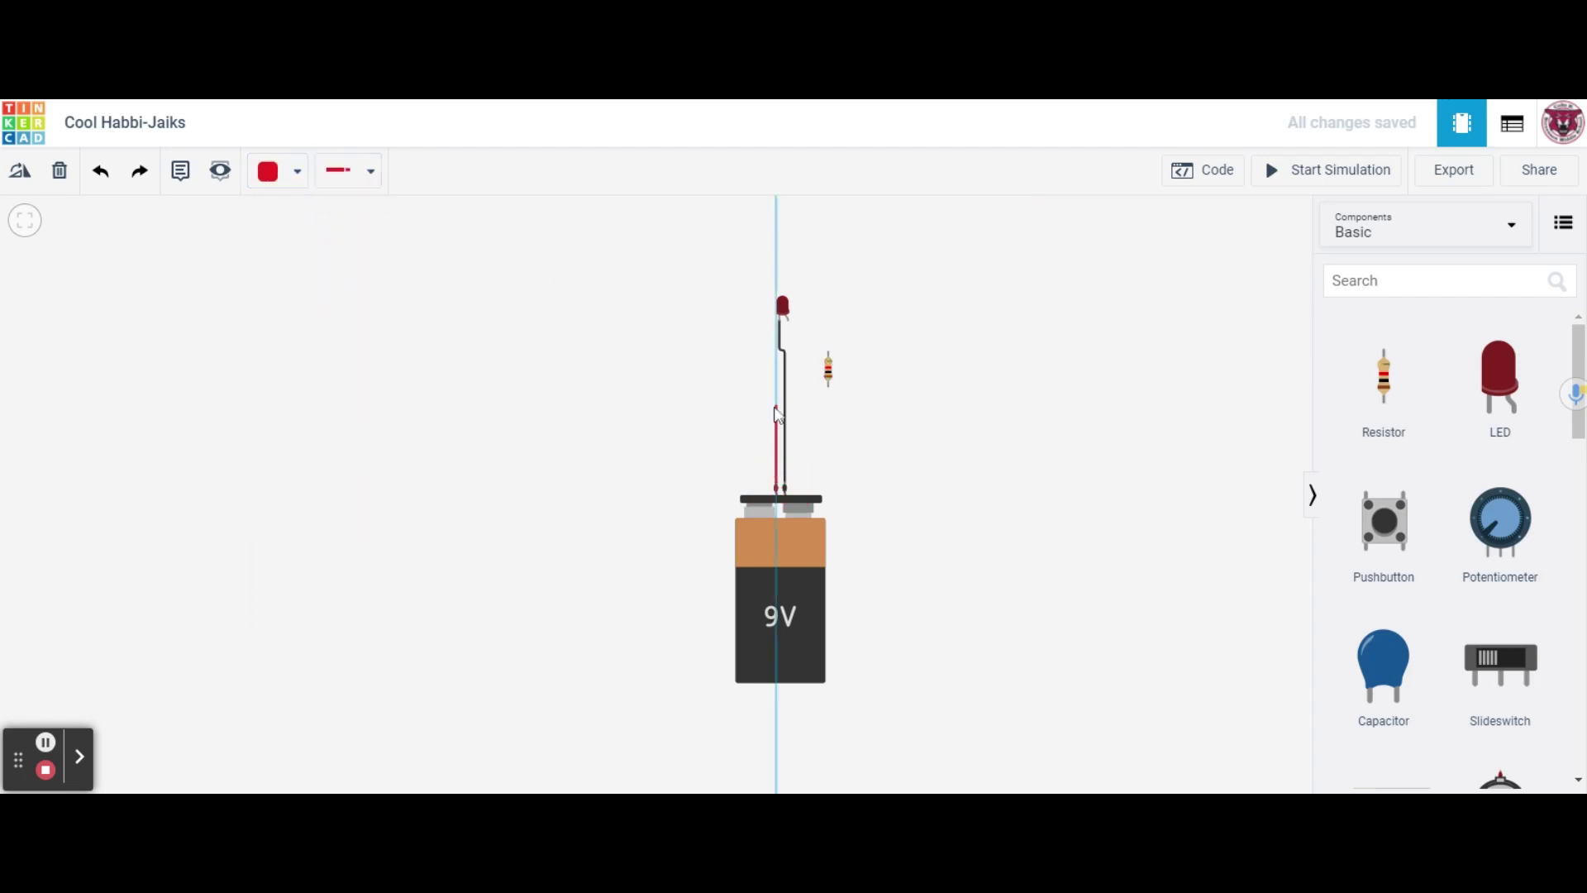
pyautogui.click(776, 405)
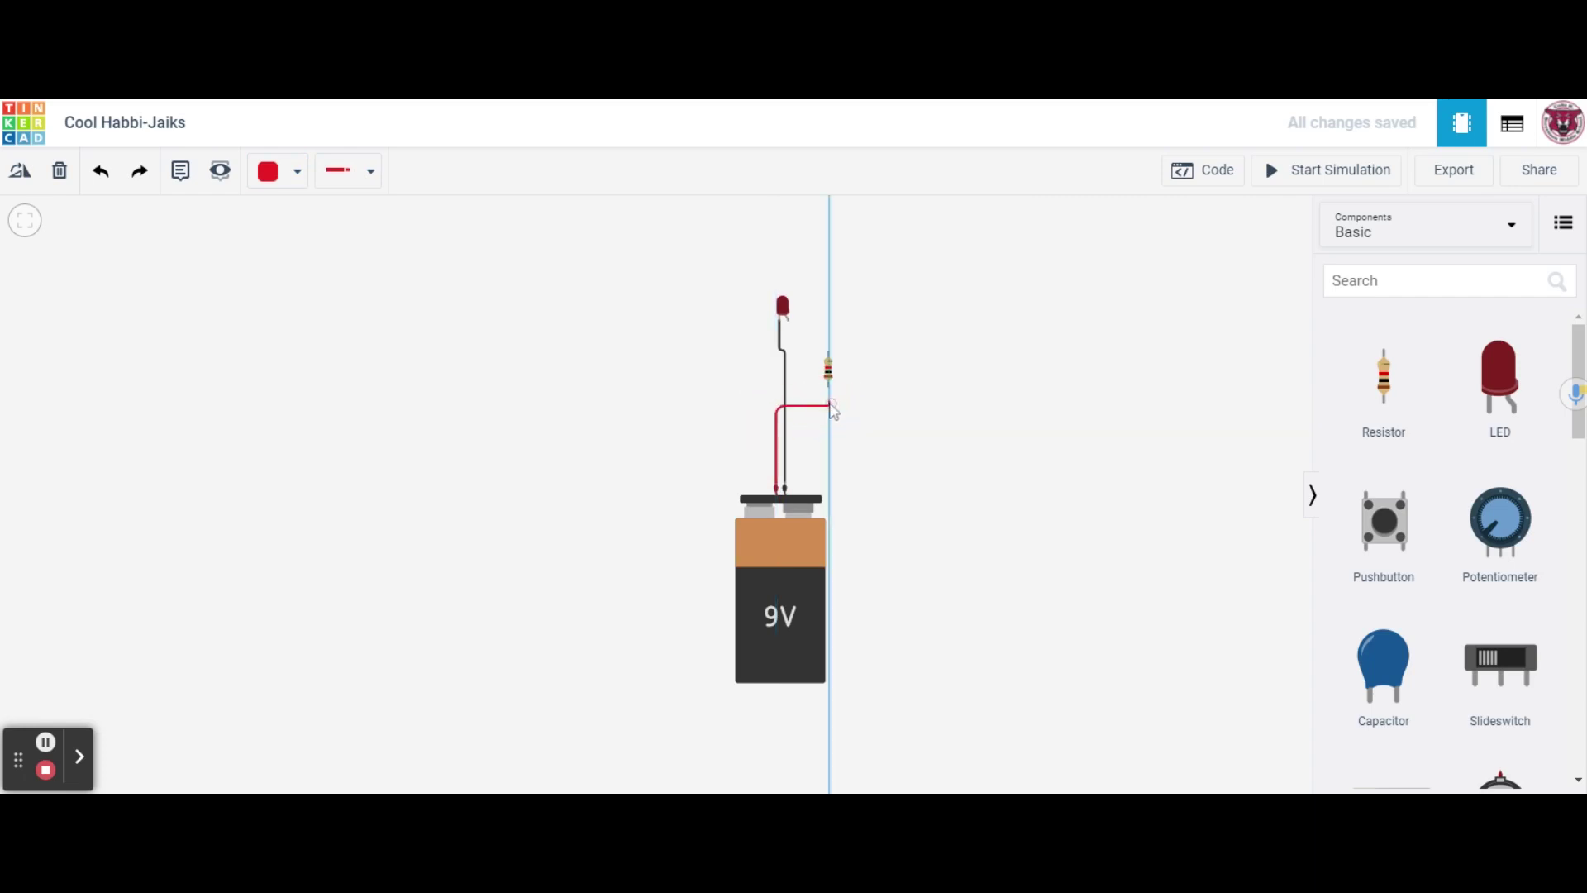
pyautogui.click(830, 388)
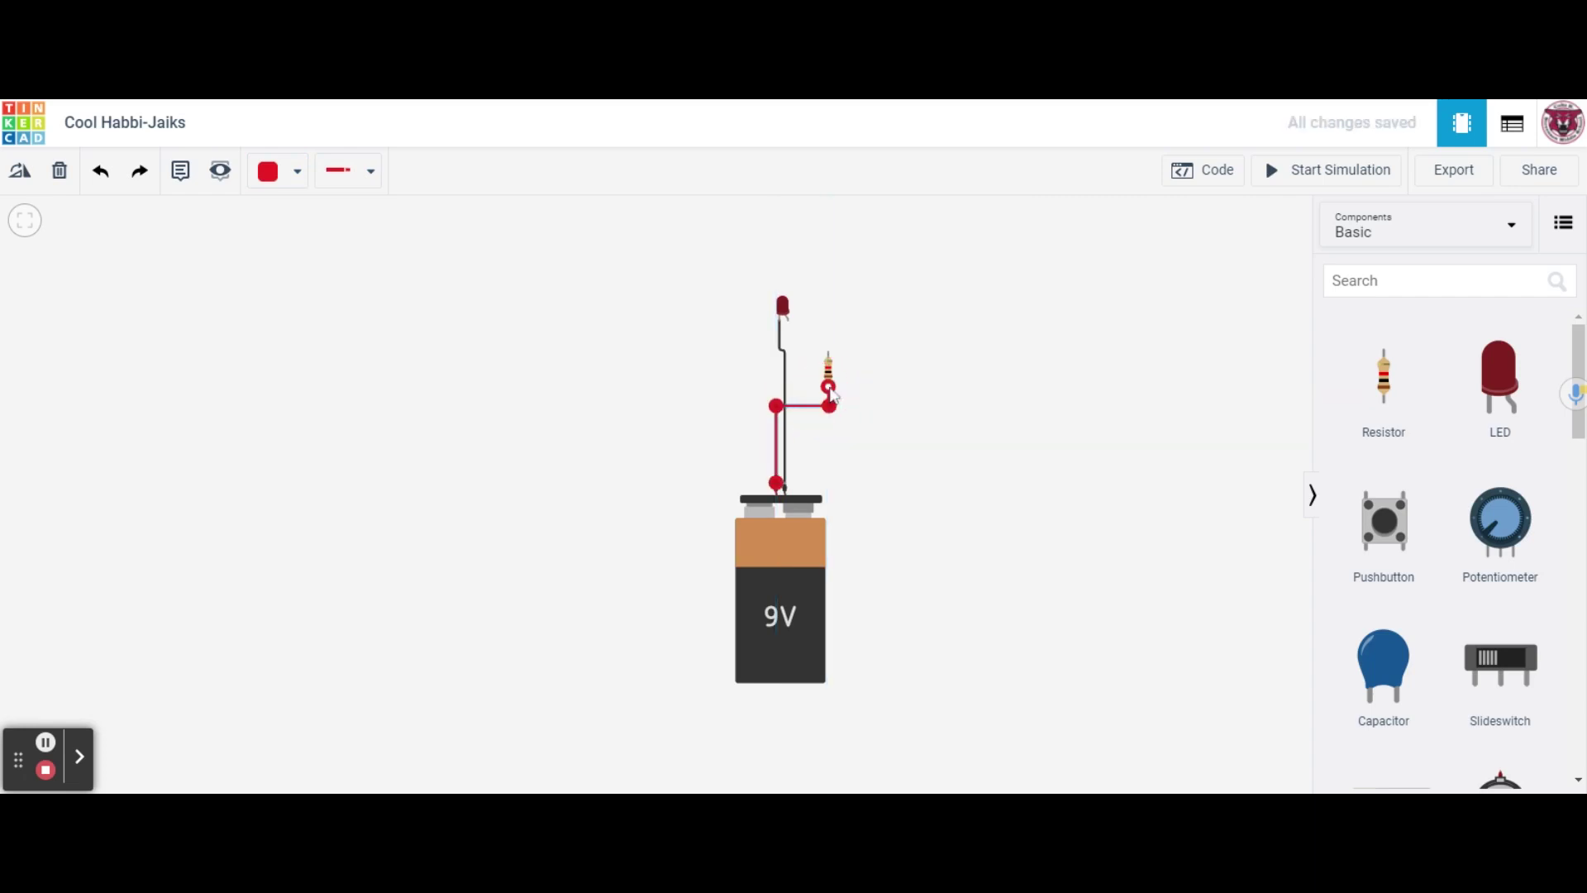
# Connect the resistor's upper lead to the LED's anode with a red wire turning a corner beside the LED.
pyautogui.click(827, 354)
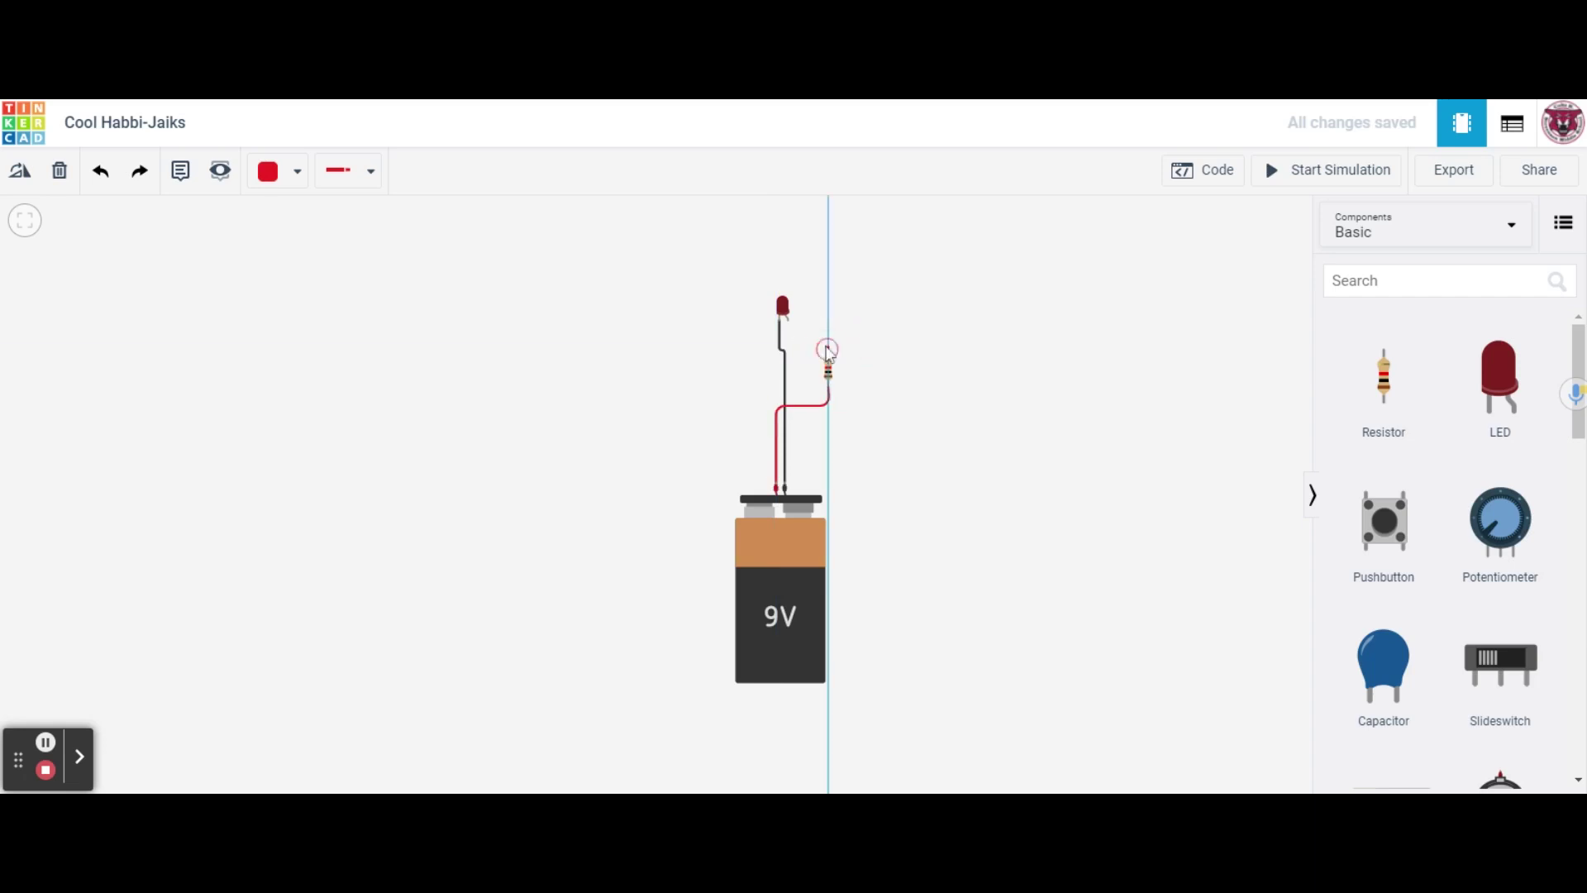
pyautogui.click(826, 313)
pyautogui.click(787, 323)
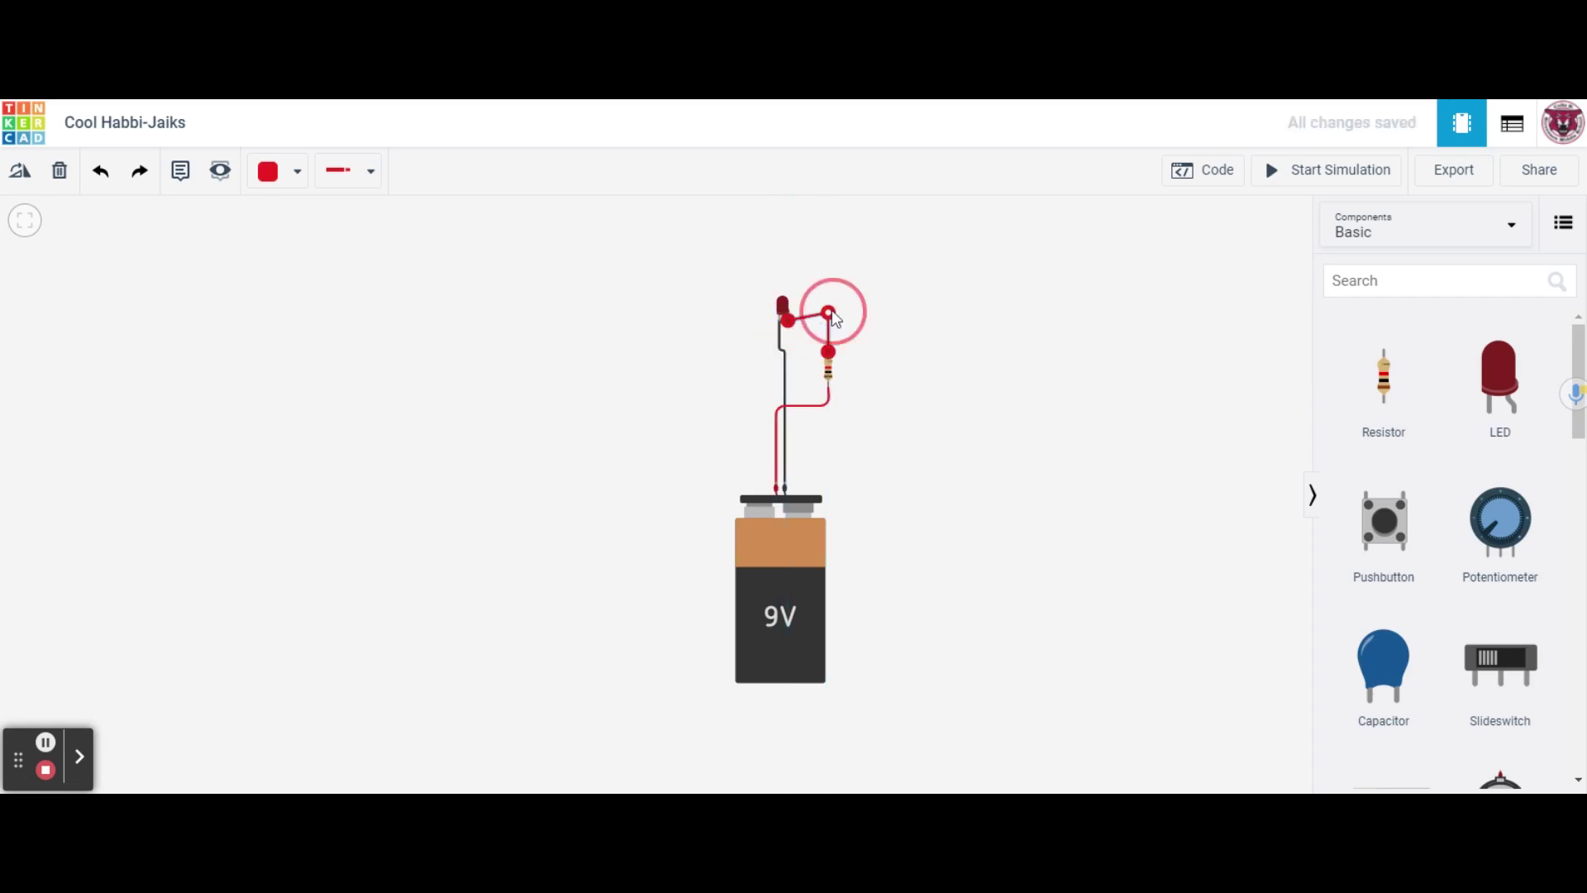
pyautogui.click(914, 388)
# Check the resistor's settings and run the simulation to see how the LED behaves with the resistor in the circuit.
pyautogui.click(827, 372)
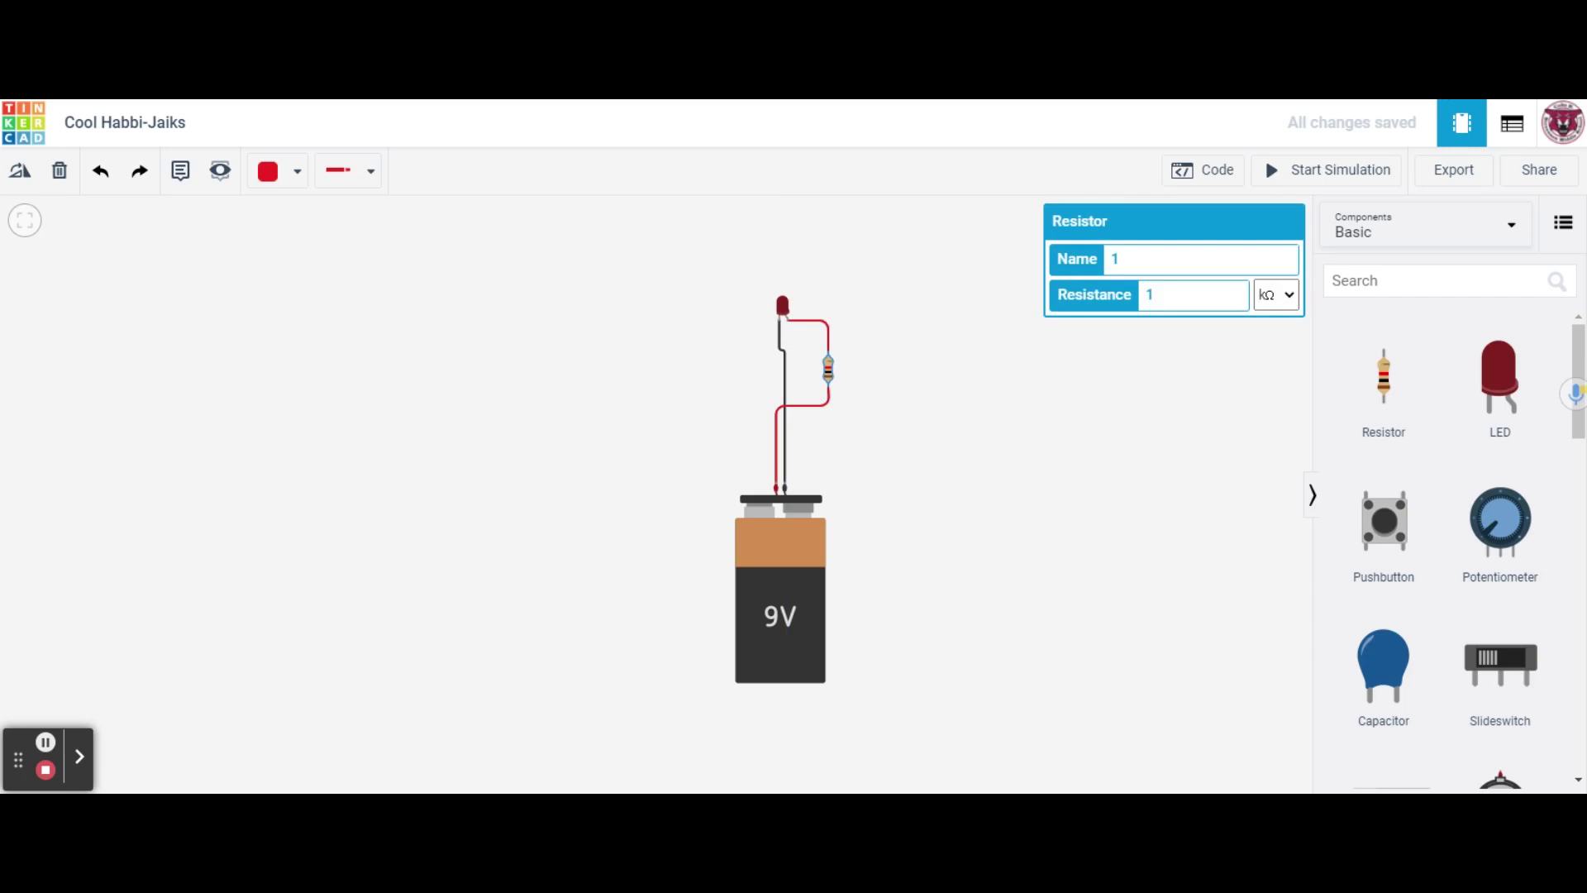
pyautogui.click(1049, 381)
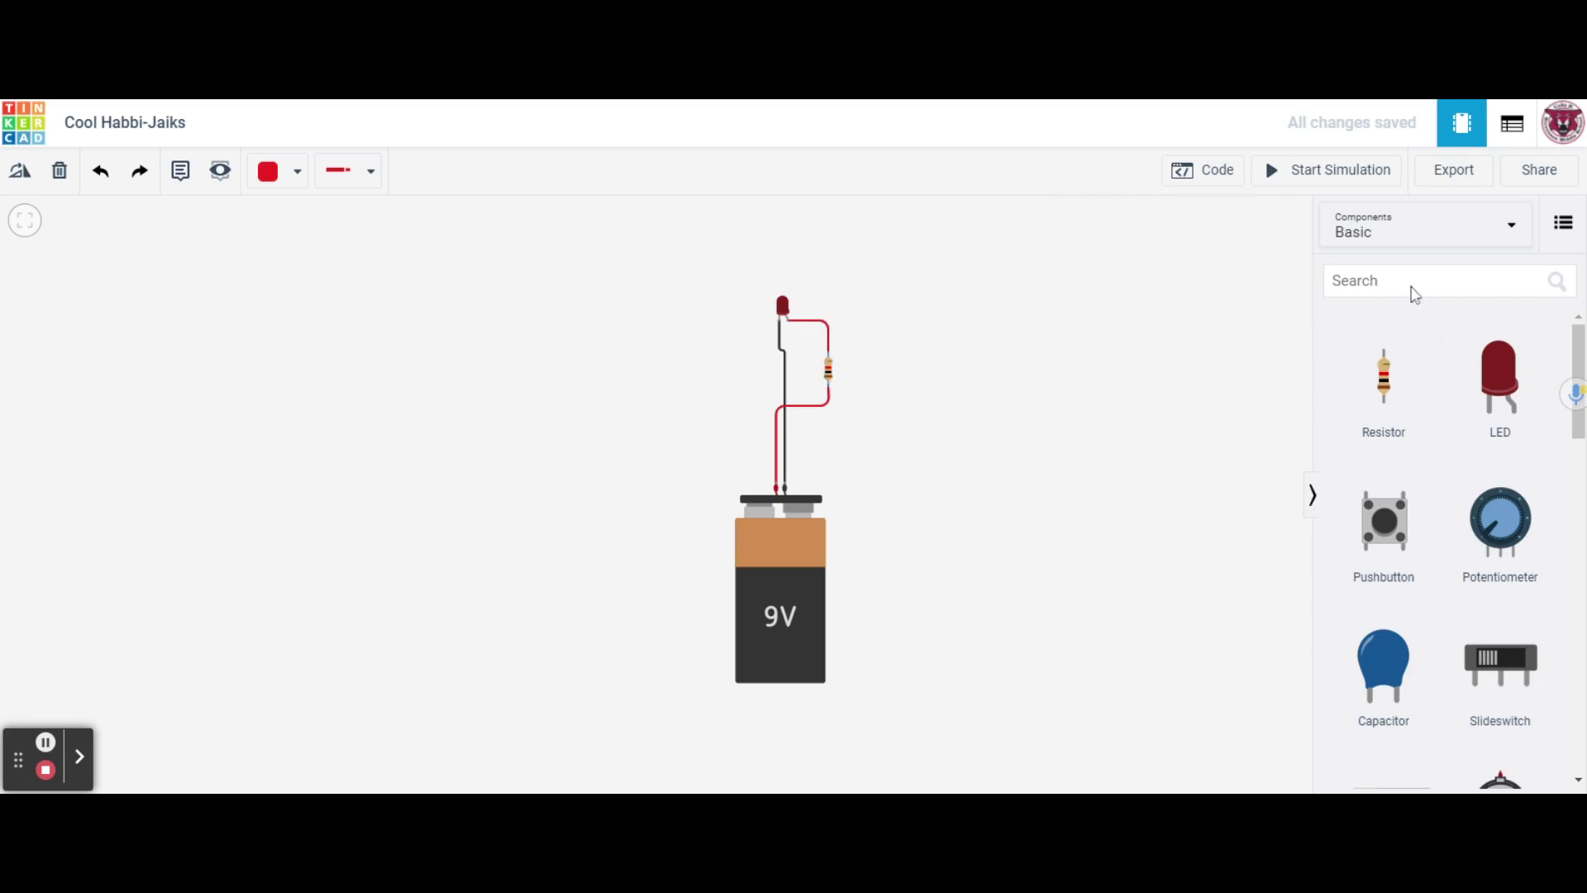
pyautogui.click(1283, 173)
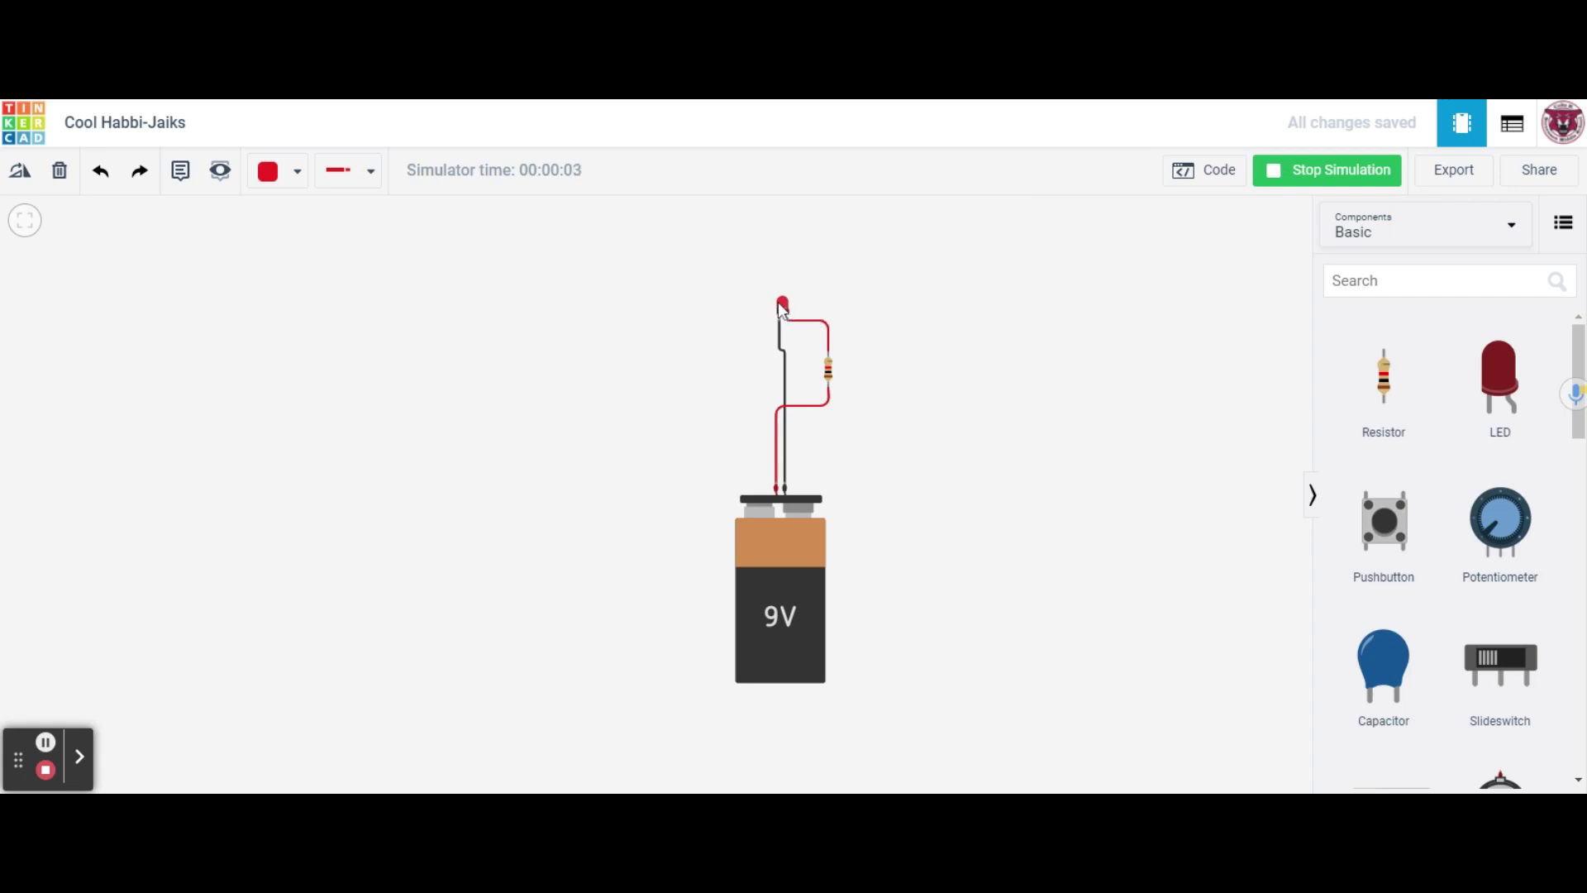
# Set the resistor's resistance to 560 kΩ while the simulation is running.
pyautogui.click(830, 373)
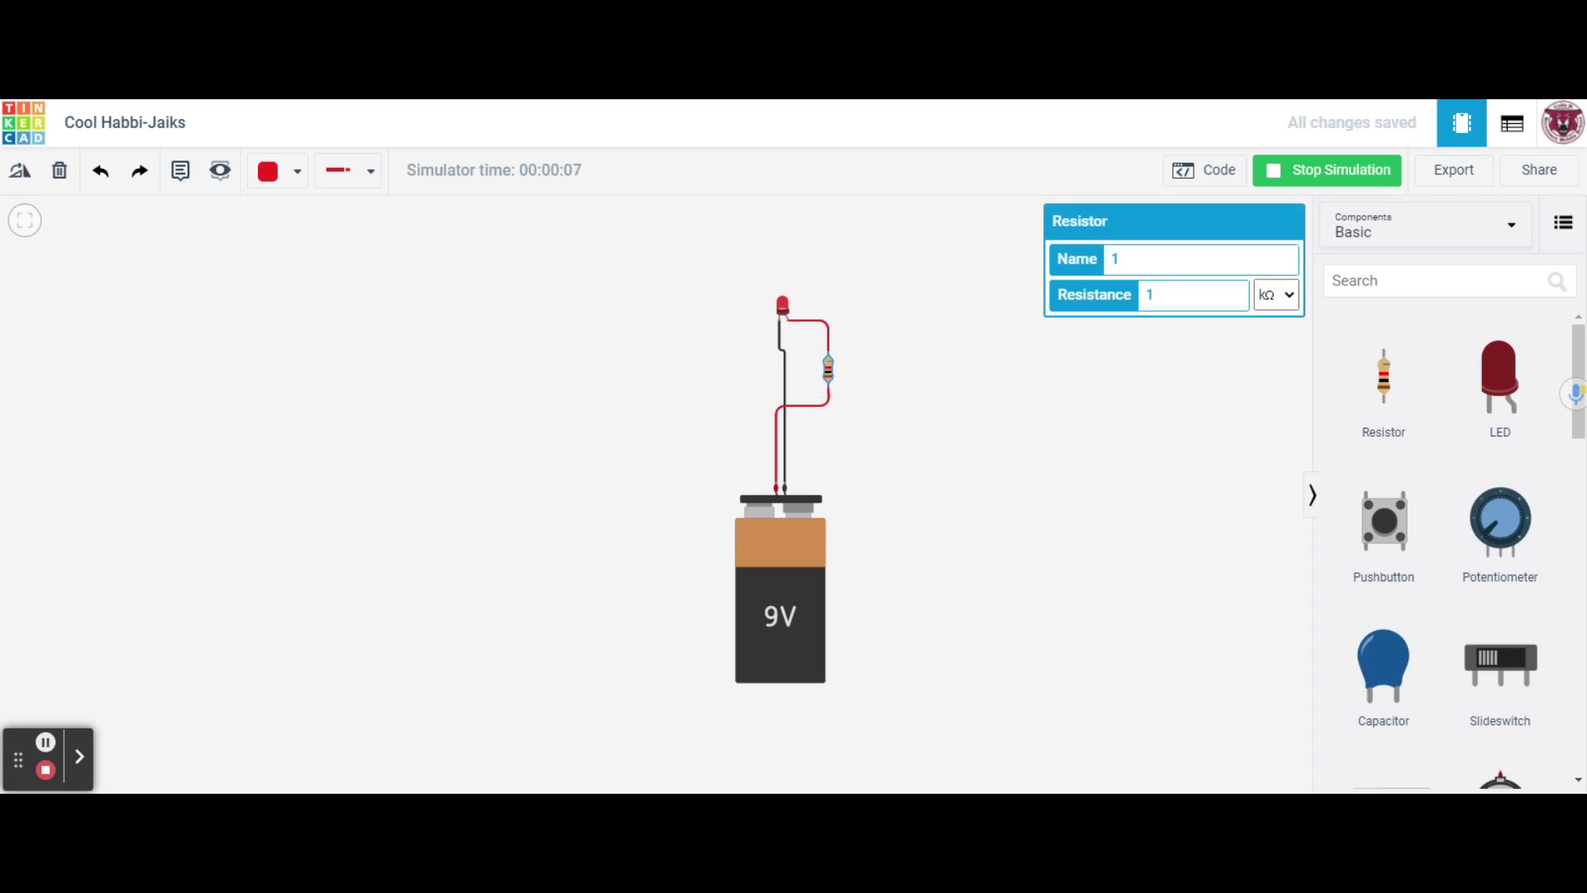
pyautogui.click(1155, 294)
pyautogui.doubleClick(1149, 294)
pyautogui.write('560')
pyautogui.click(912, 384)
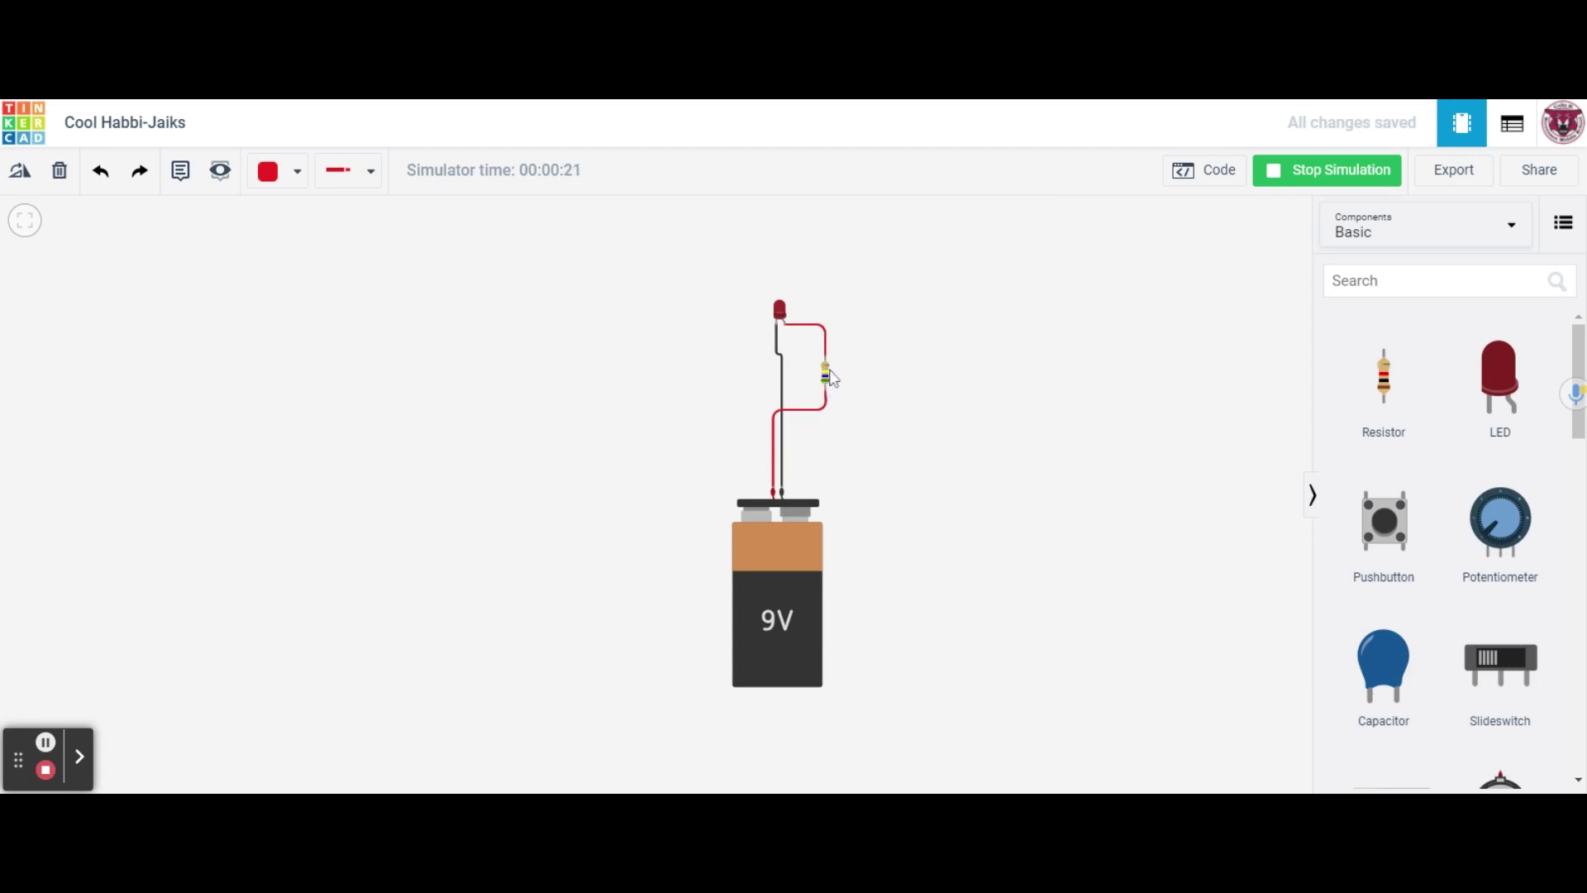
# Restart the simulation to check the LED with the changed resistance, and stop it.
pyautogui.click(1277, 175)
pyautogui.click(1277, 175)
pyautogui.click(1284, 174)
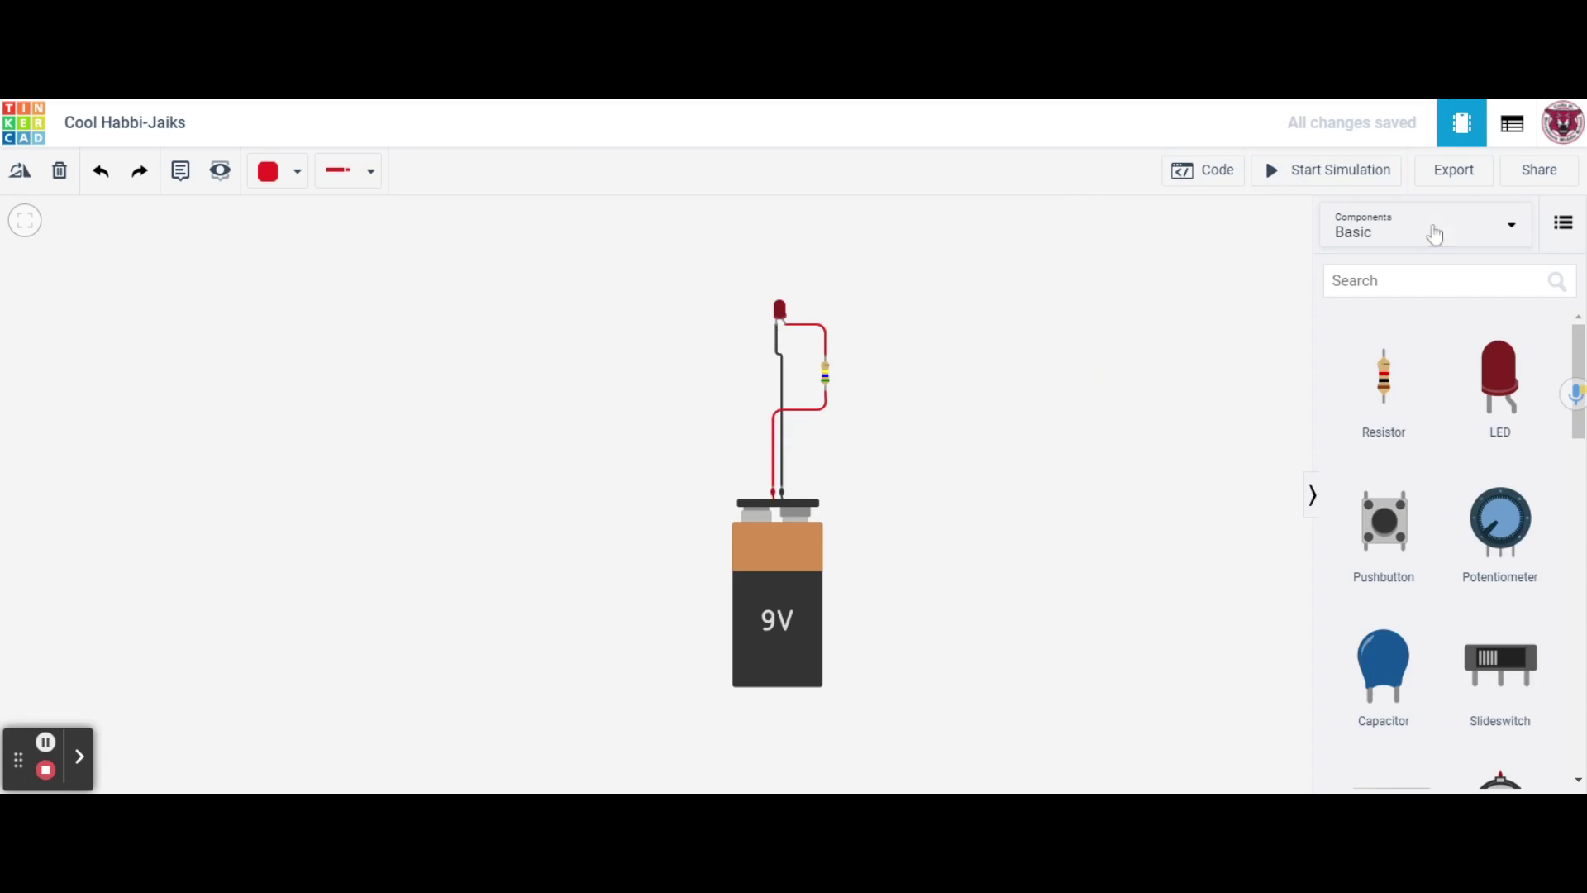
# Set the resistor's resistance to 1 kΩ and run the simulation again.
pyautogui.click(826, 376)
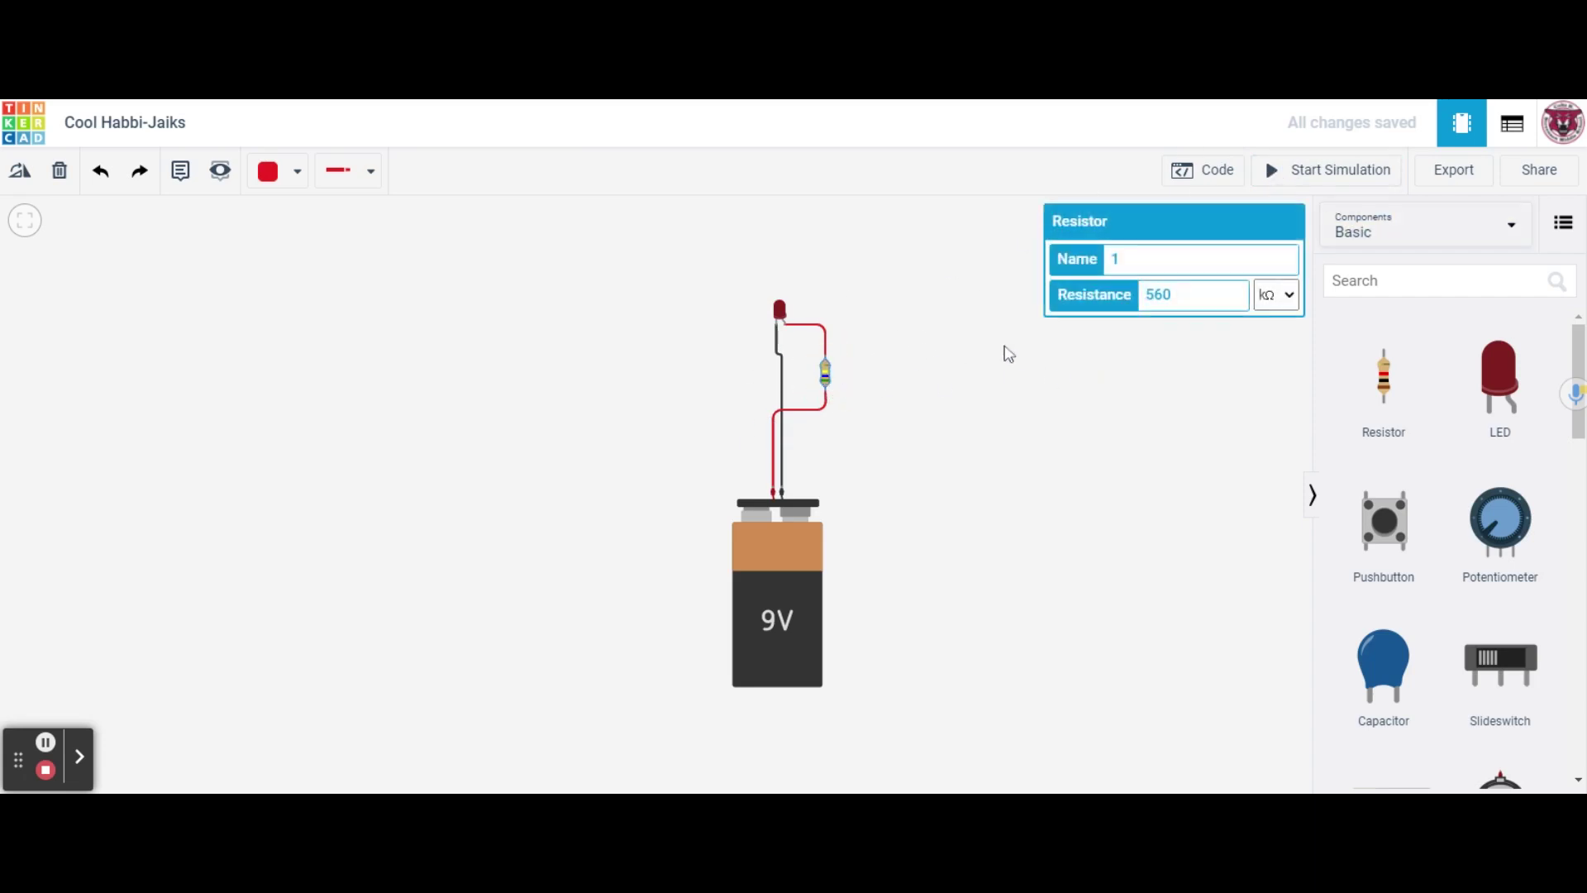
pyautogui.click(1117, 299)
pyautogui.write('1')
pyautogui.click(1163, 392)
pyautogui.click(1320, 170)
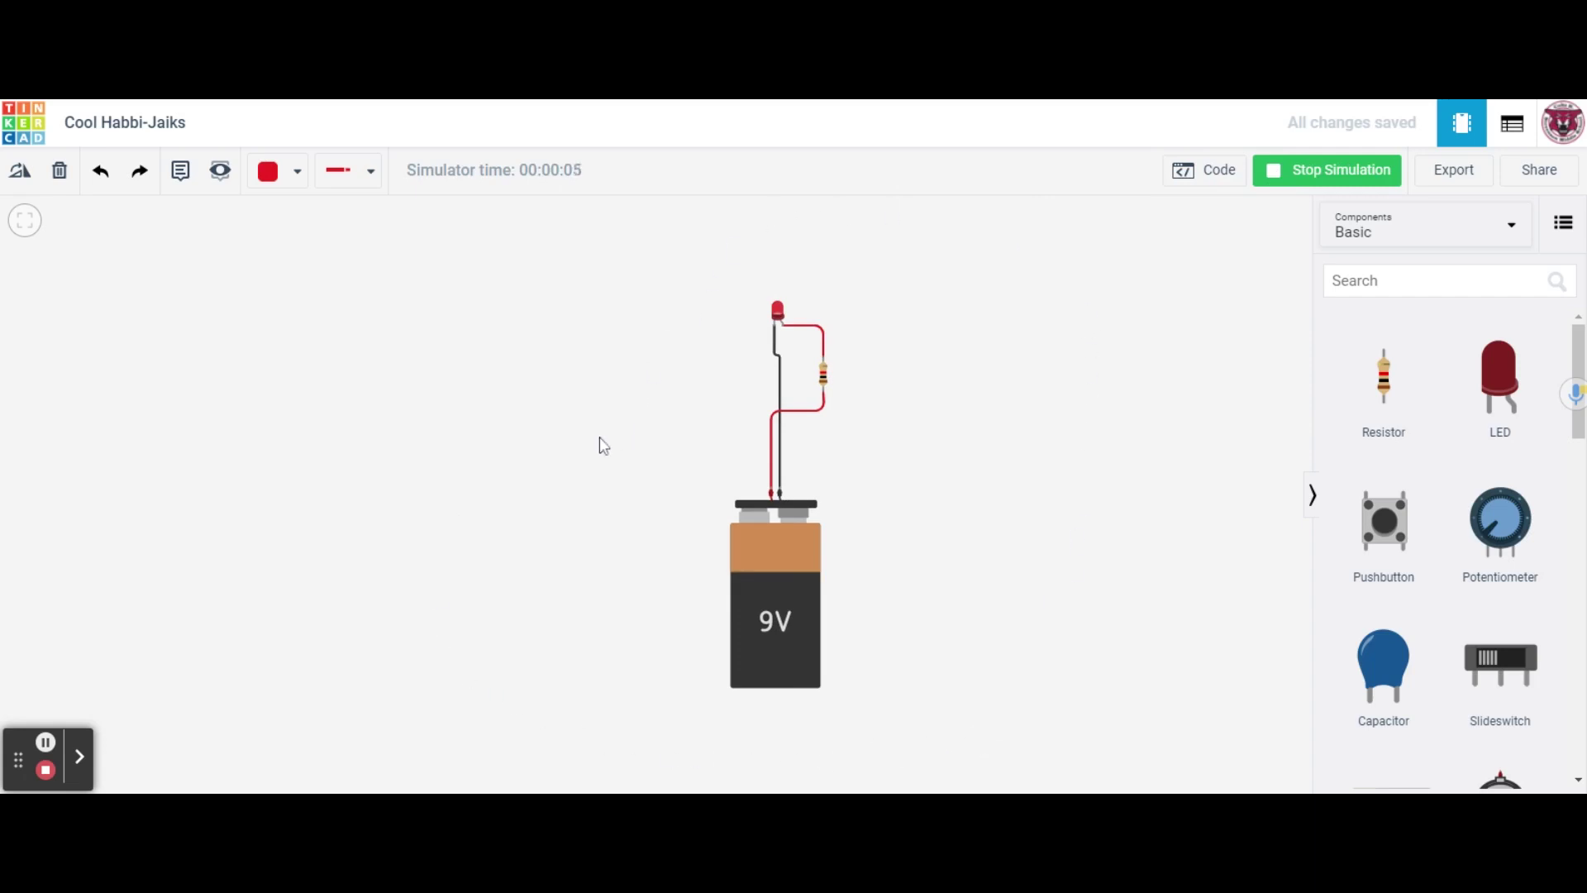
# Rename the design as "Basic Circuit".
pyautogui.click(163, 125)
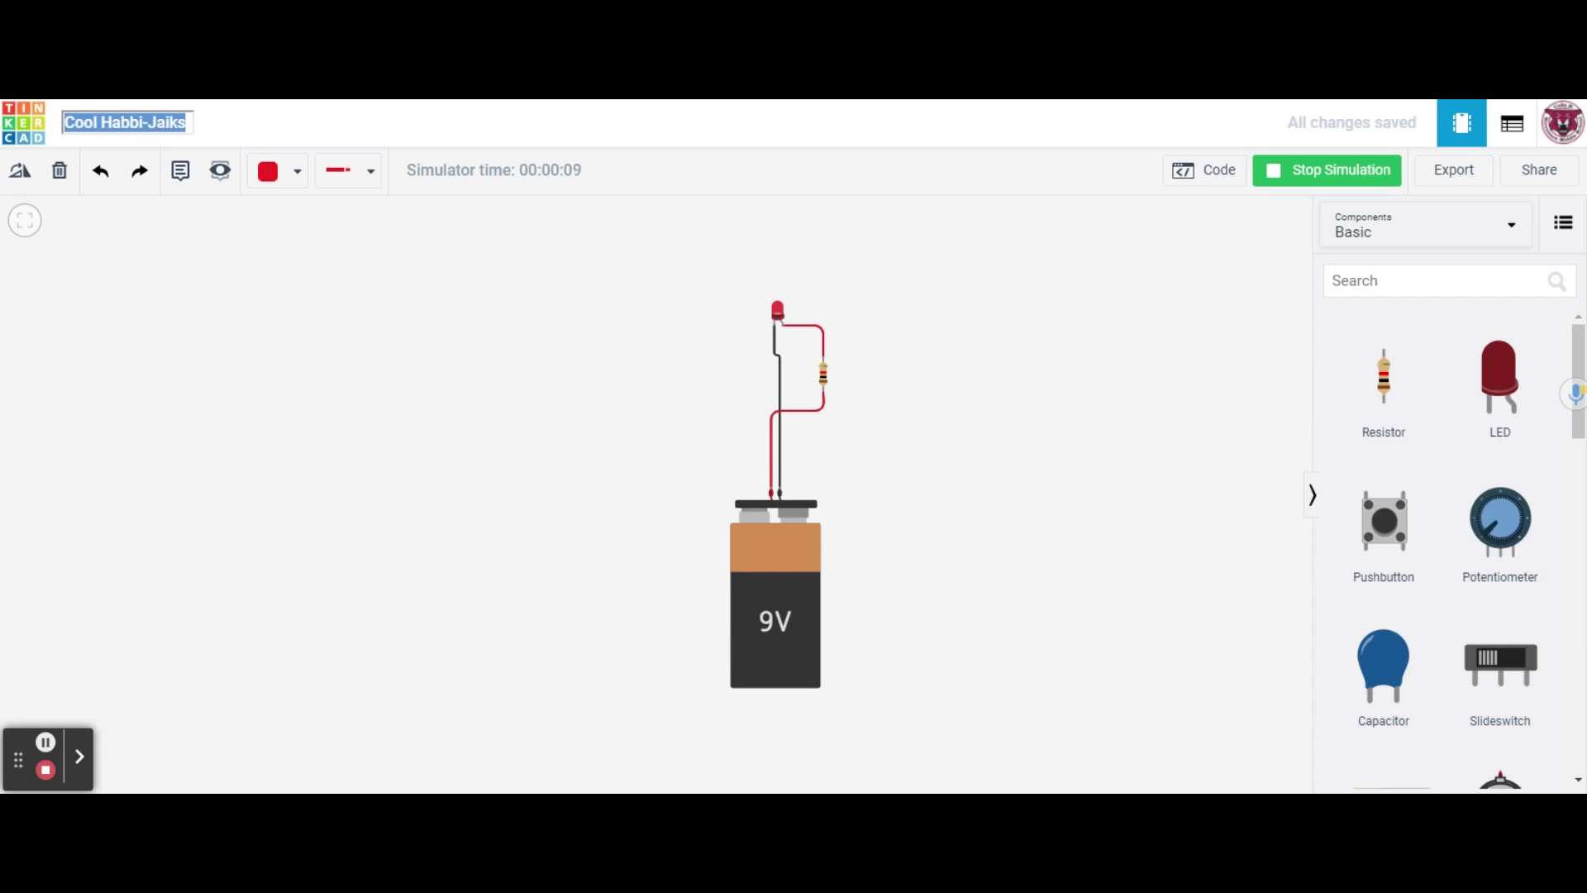
pyautogui.write('Basic Circuit')
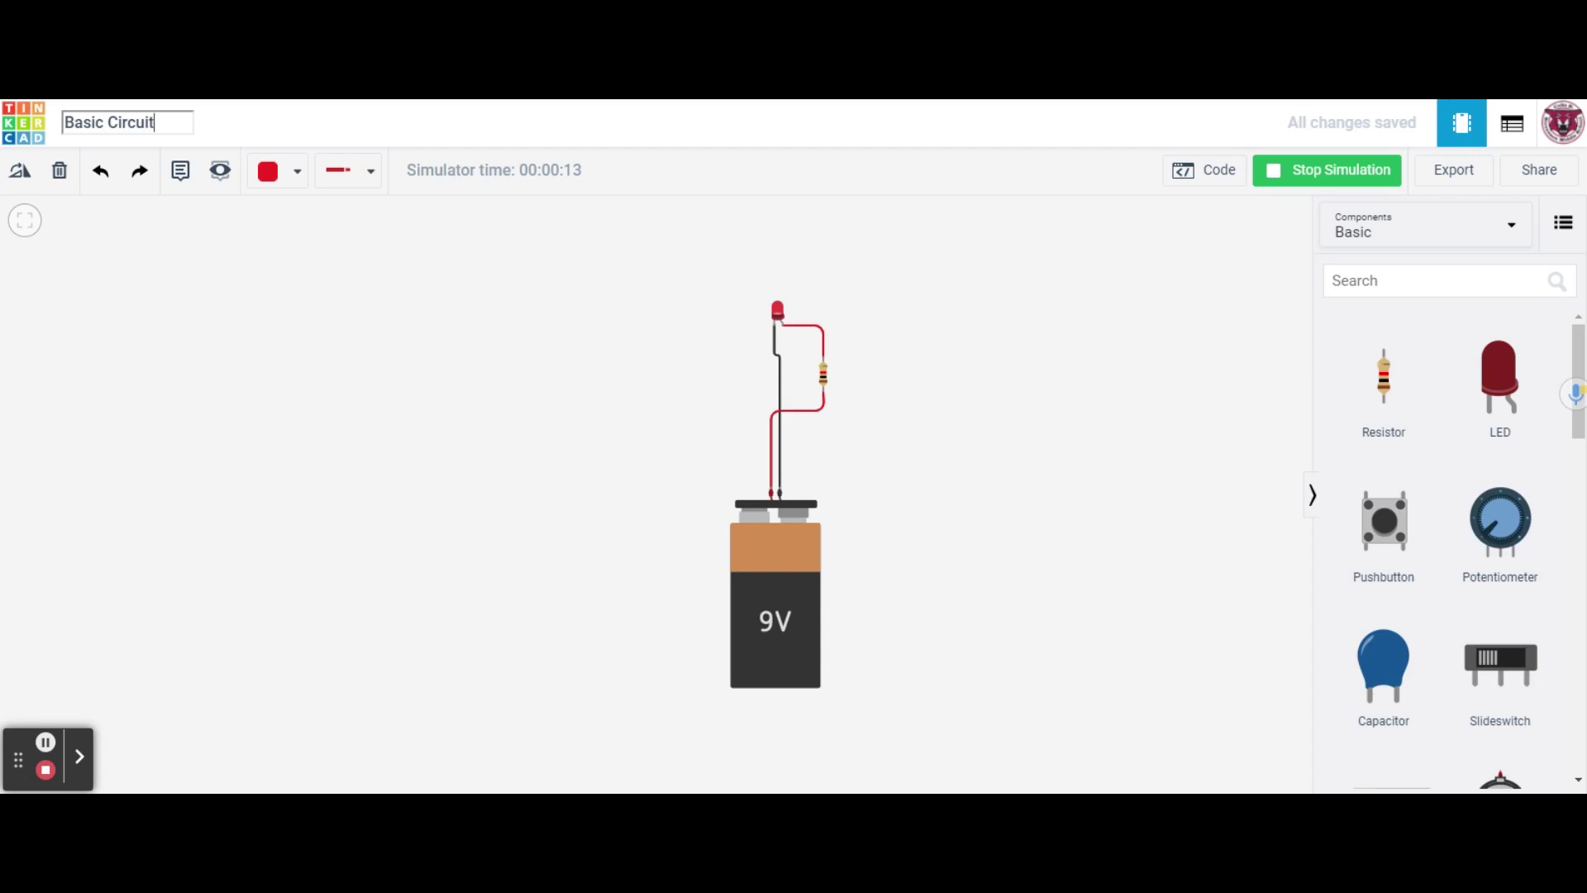
pyautogui.click(607, 442)
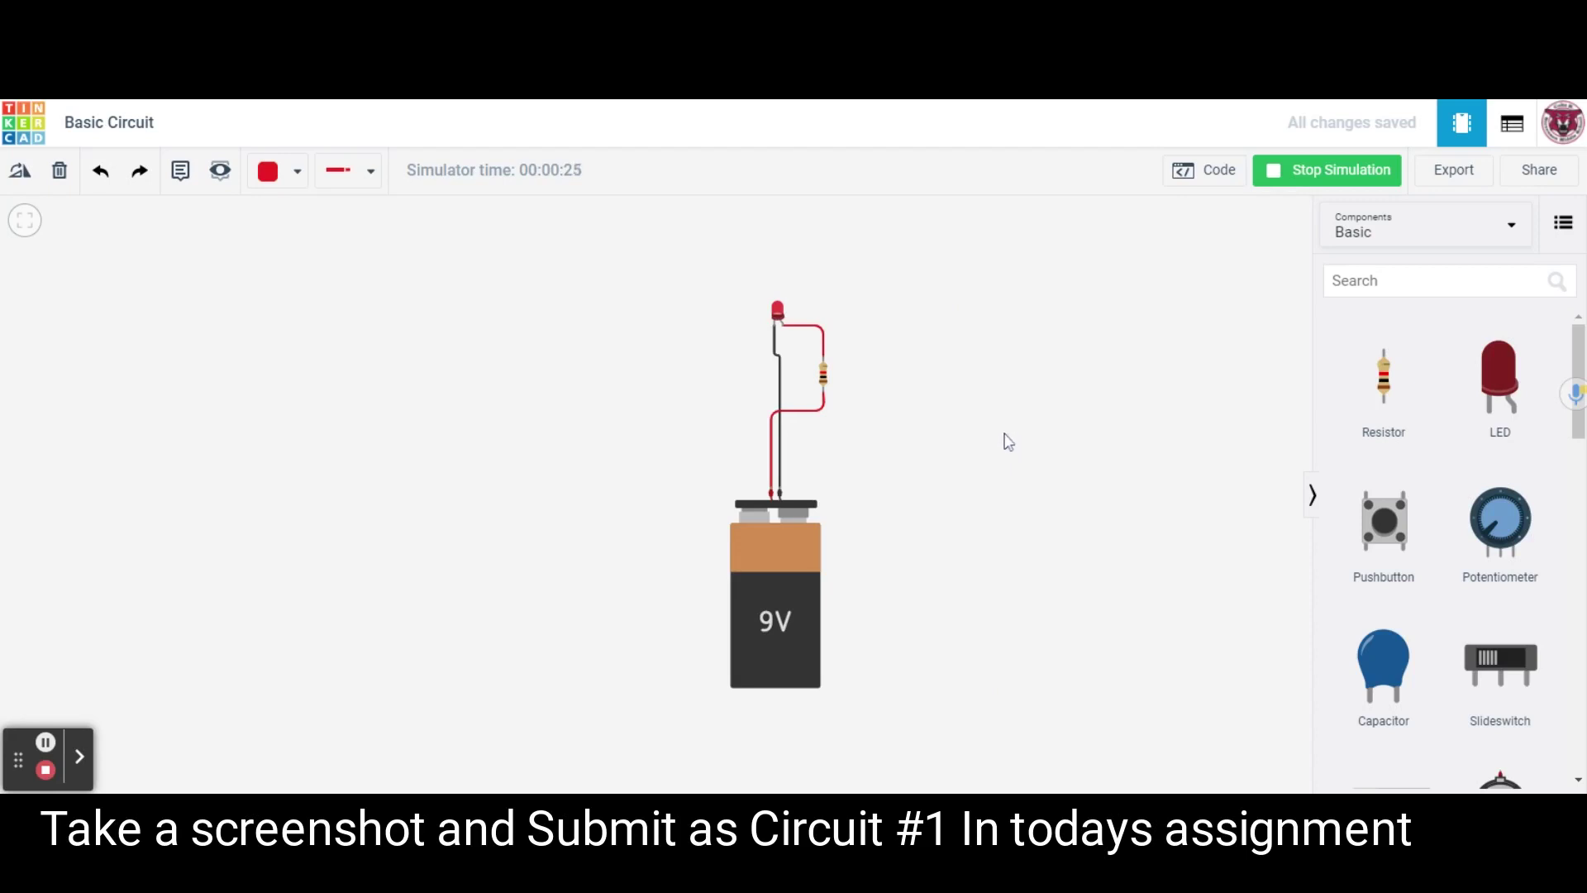
# Stop the simulation and delete the wires, the resistor and the LED, keeping only the 9V battery.
pyautogui.click(56, 171)
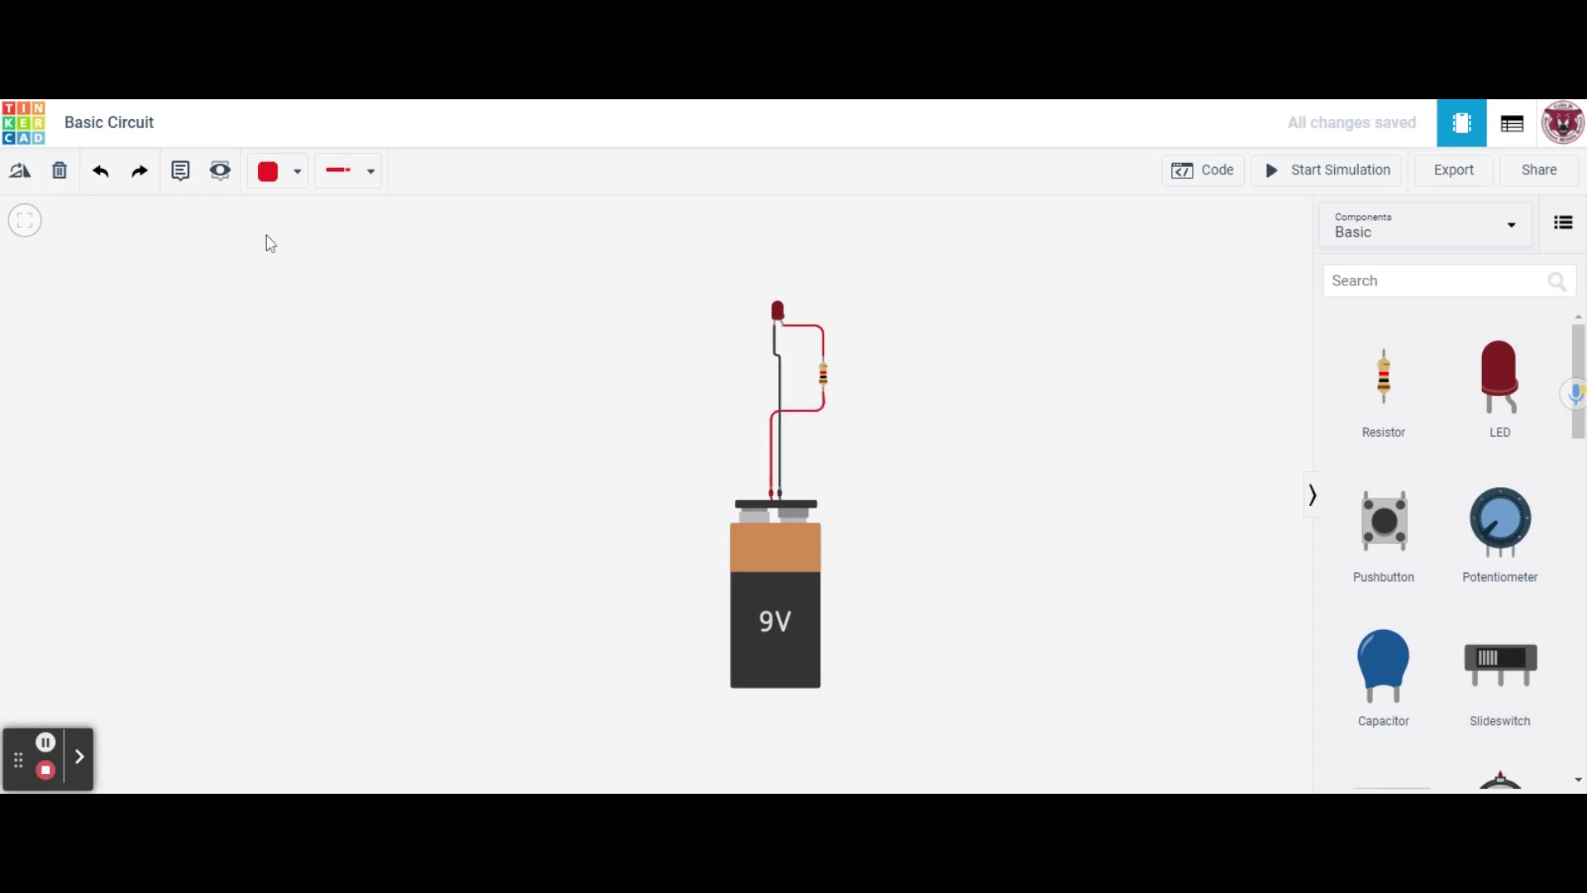
pyautogui.click(797, 411)
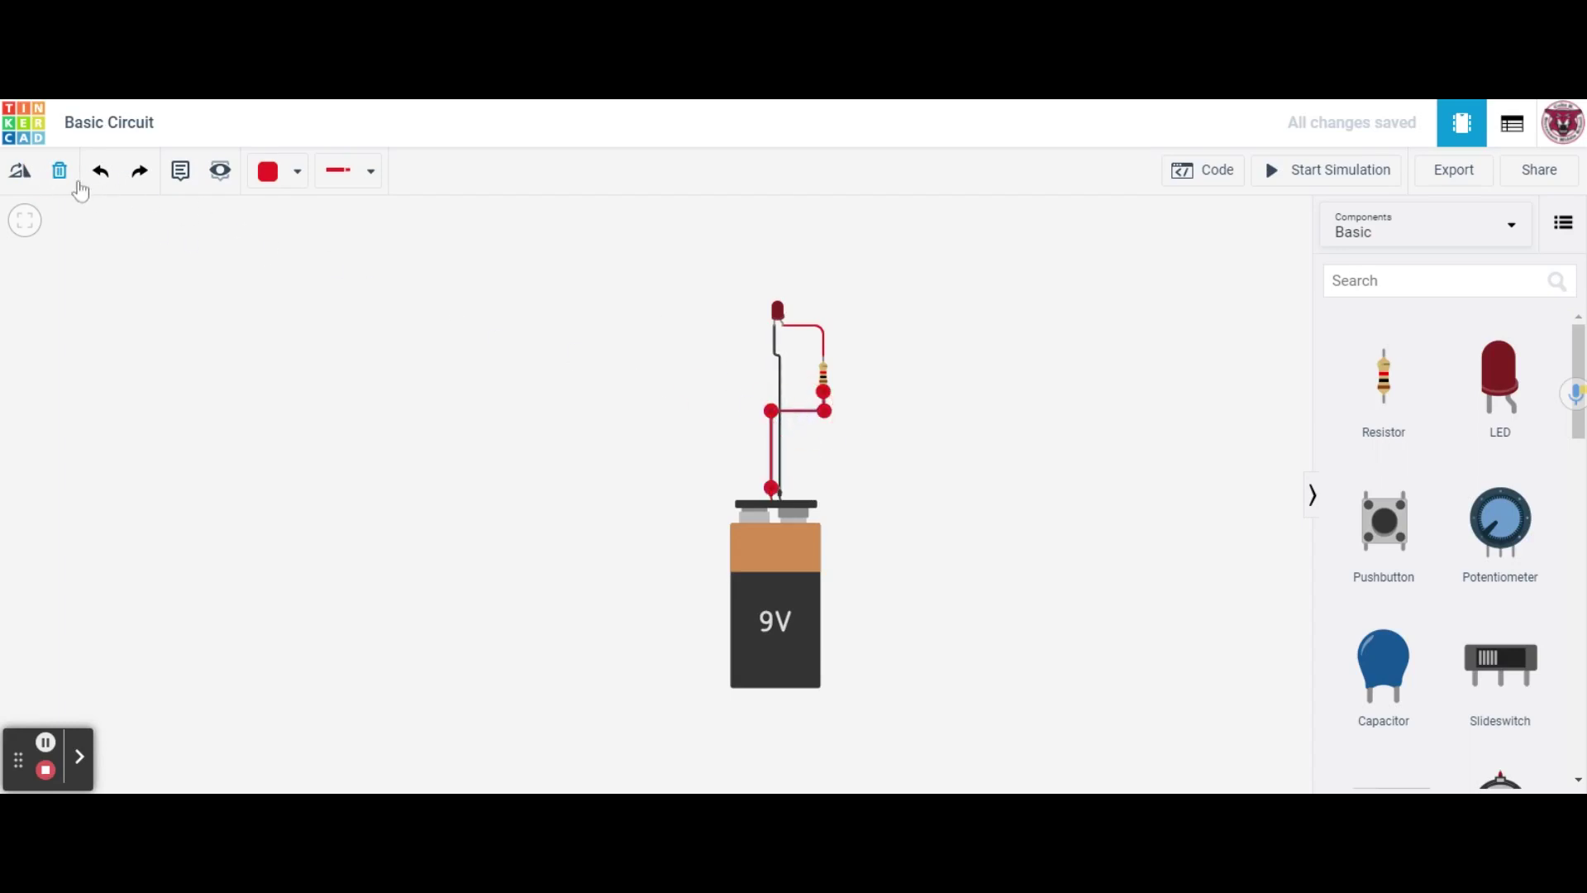
pyautogui.click(80, 186)
pyautogui.click(824, 376)
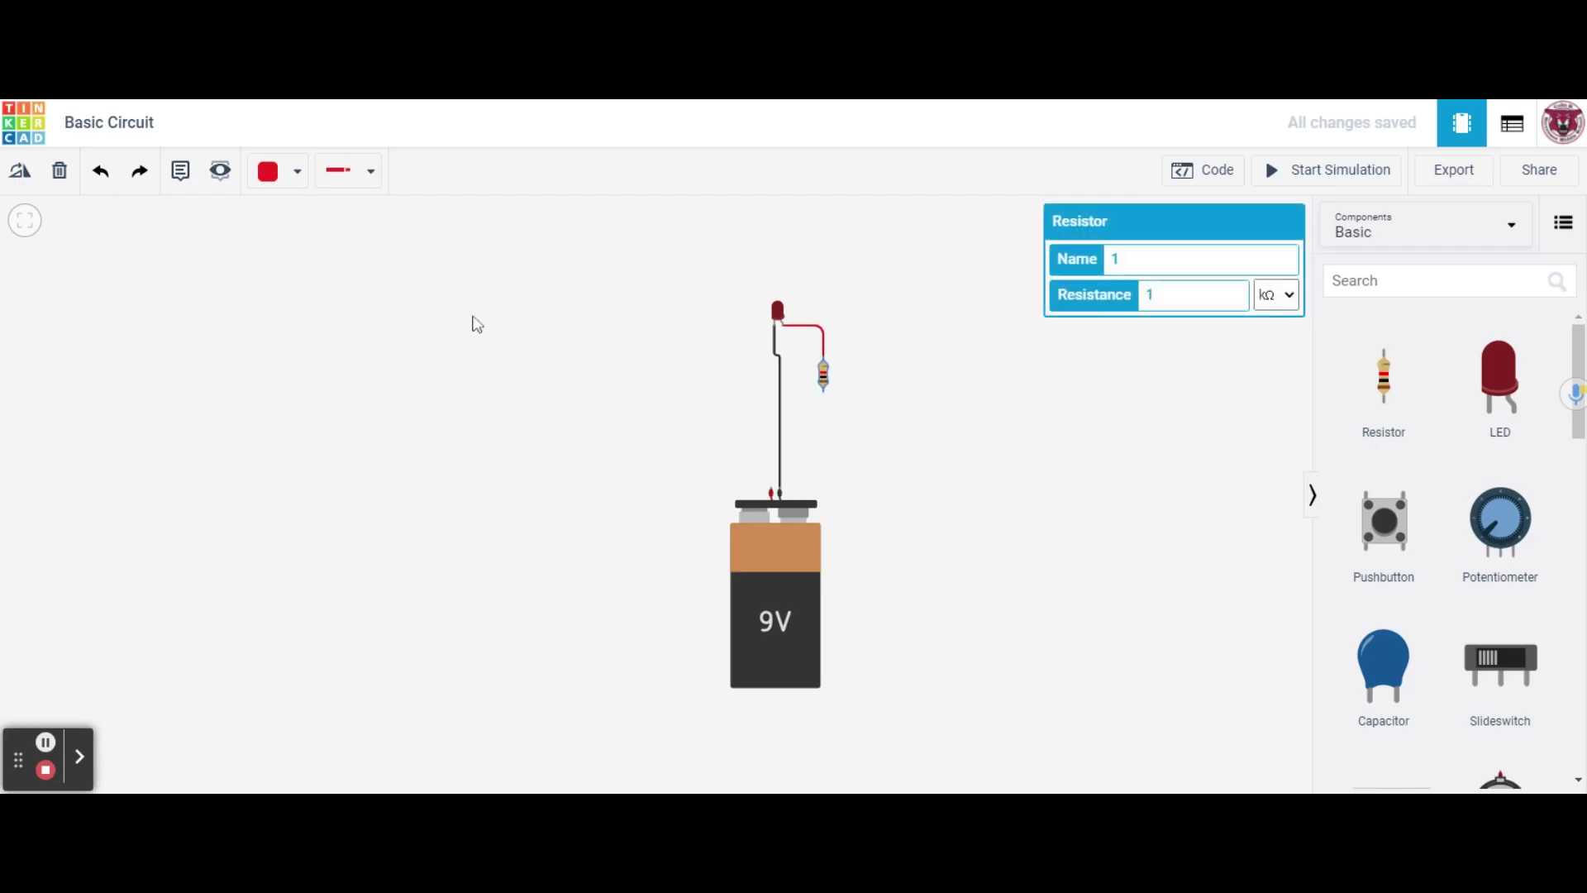
pyautogui.click(59, 171)
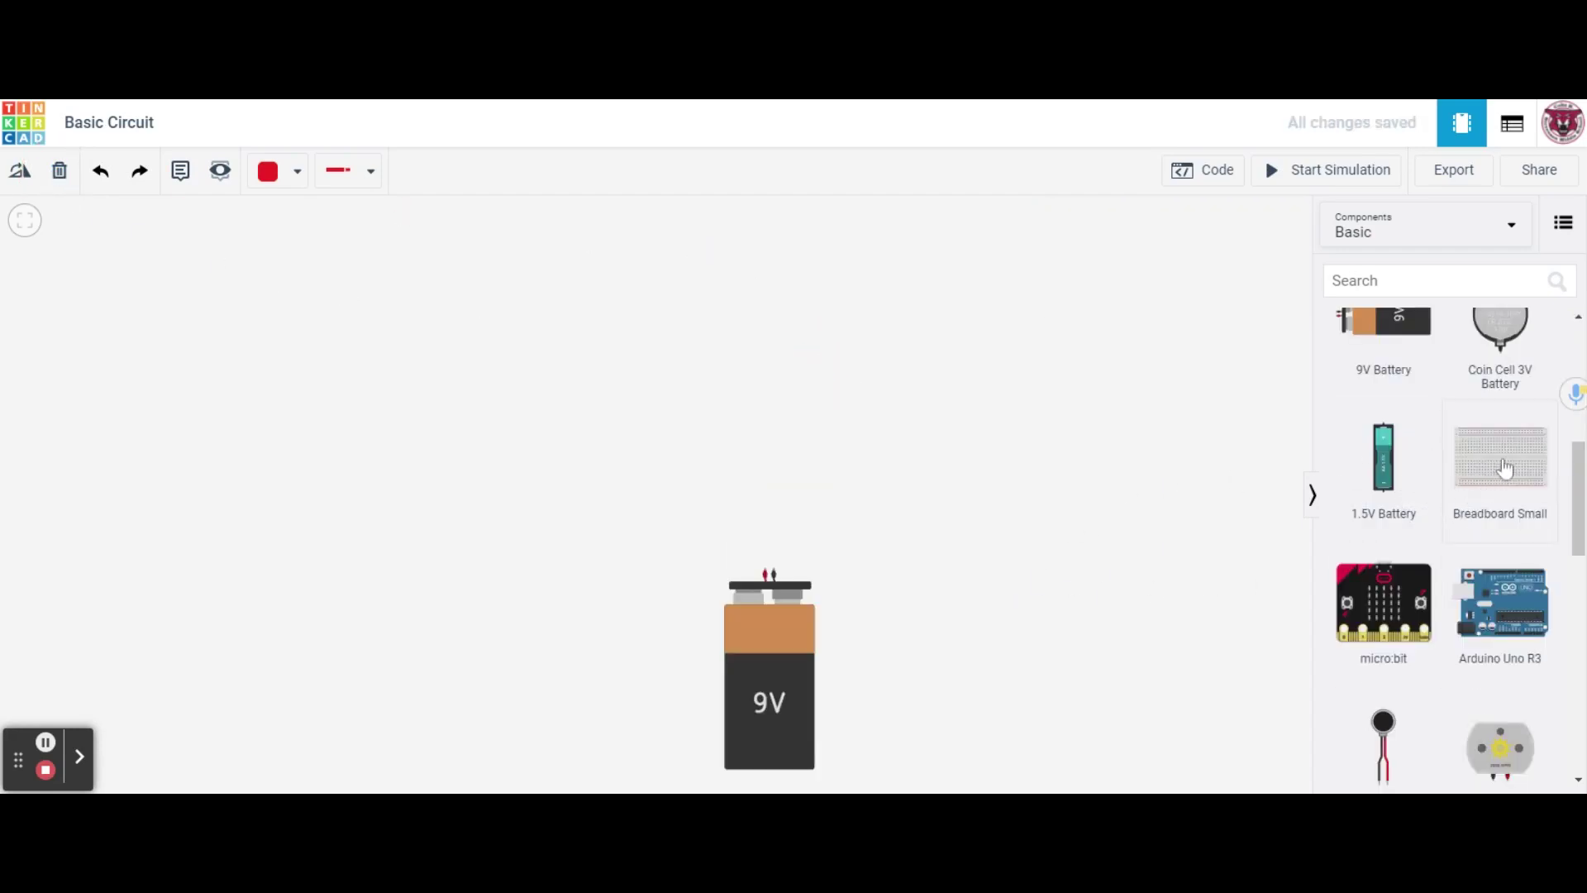
# Place a small breadboard above the battery and rotate it 90° so that it stands upright.
pyautogui.scroll(5, 1438, 529)
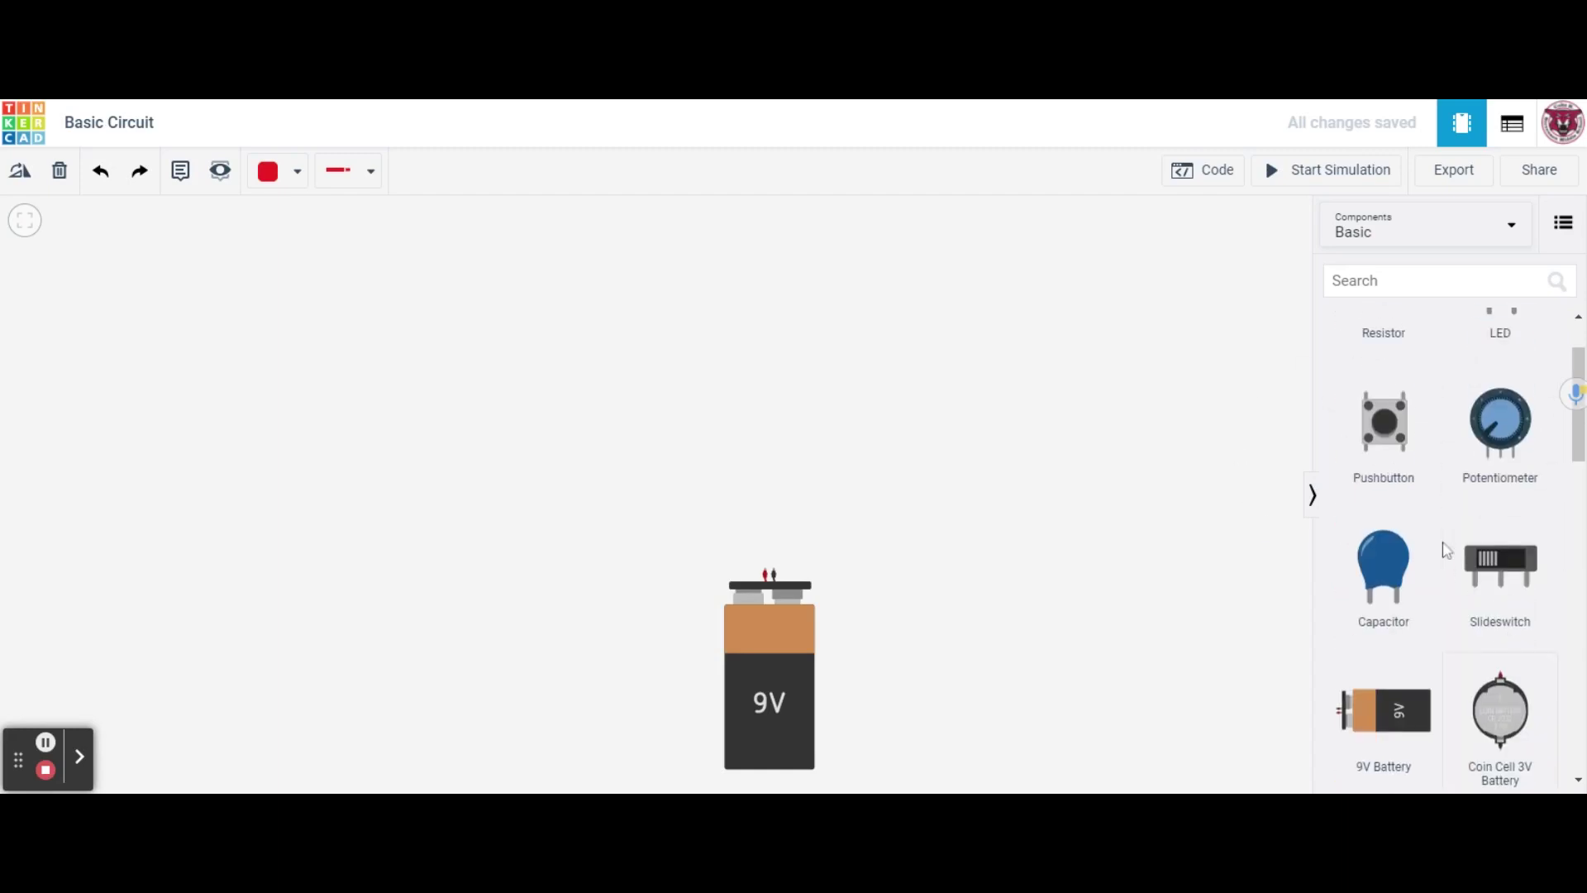
pyautogui.scroll(-5, 1447, 549)
pyautogui.scroll(-2, 1448, 553)
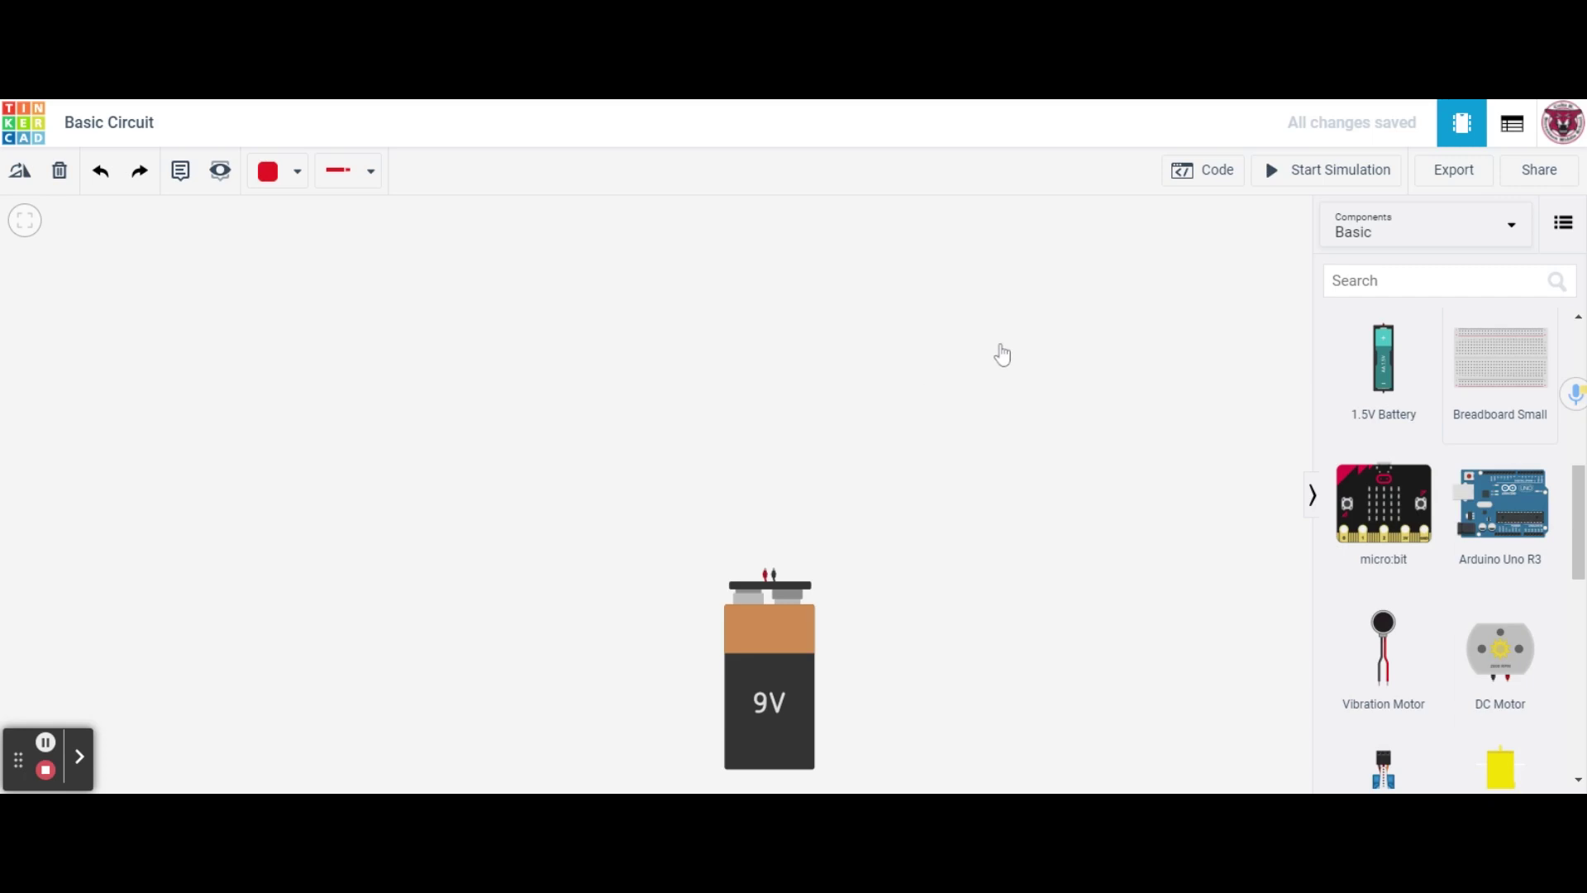
pyautogui.click(968, 376)
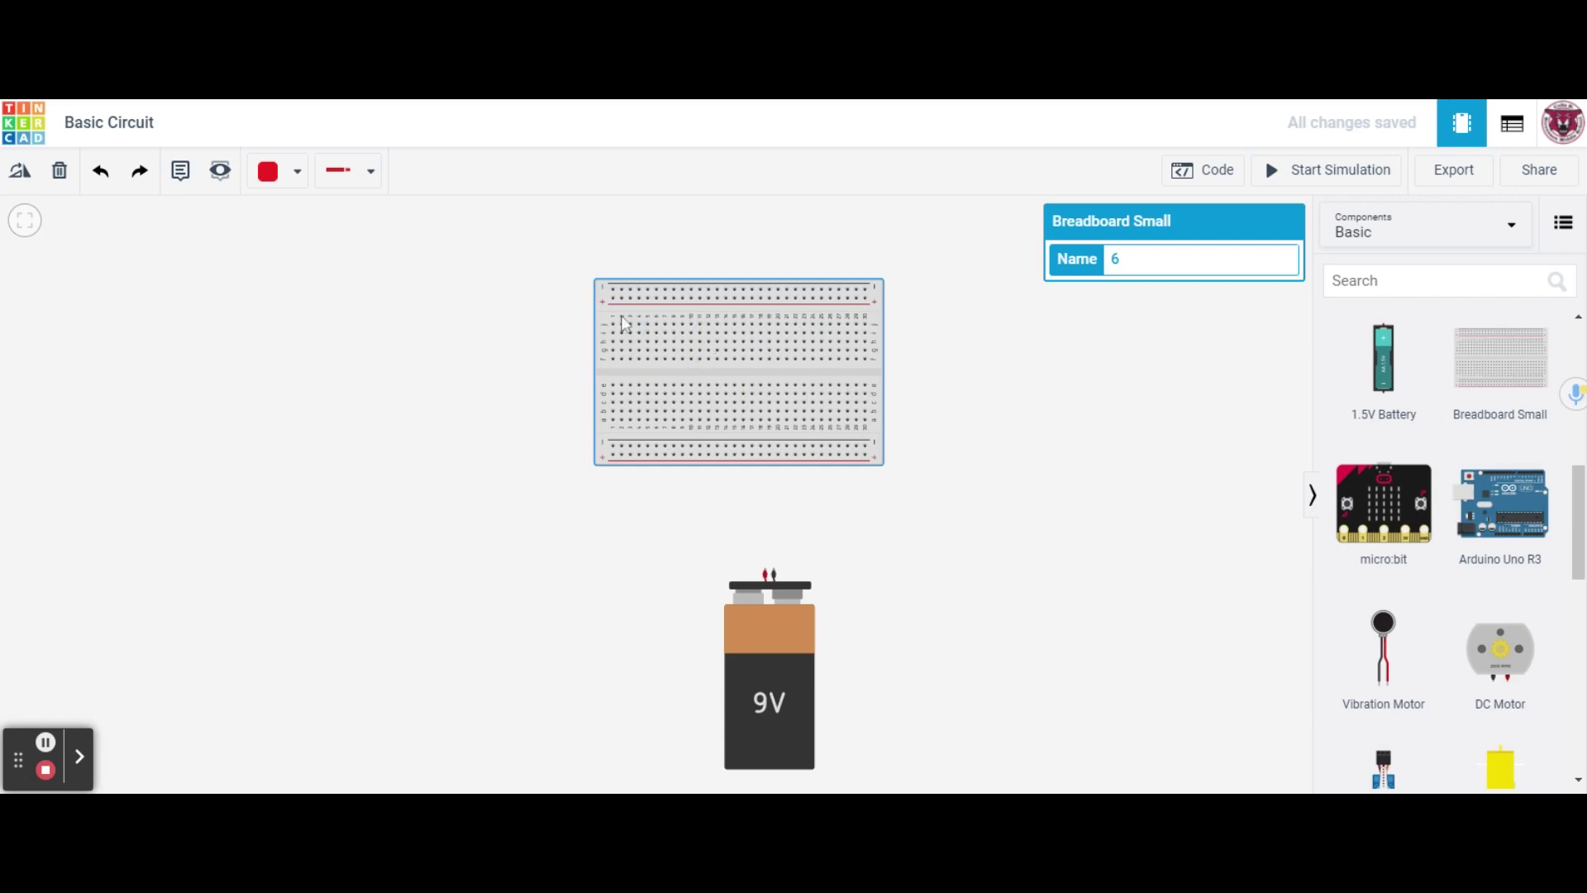
pyautogui.click(19, 173)
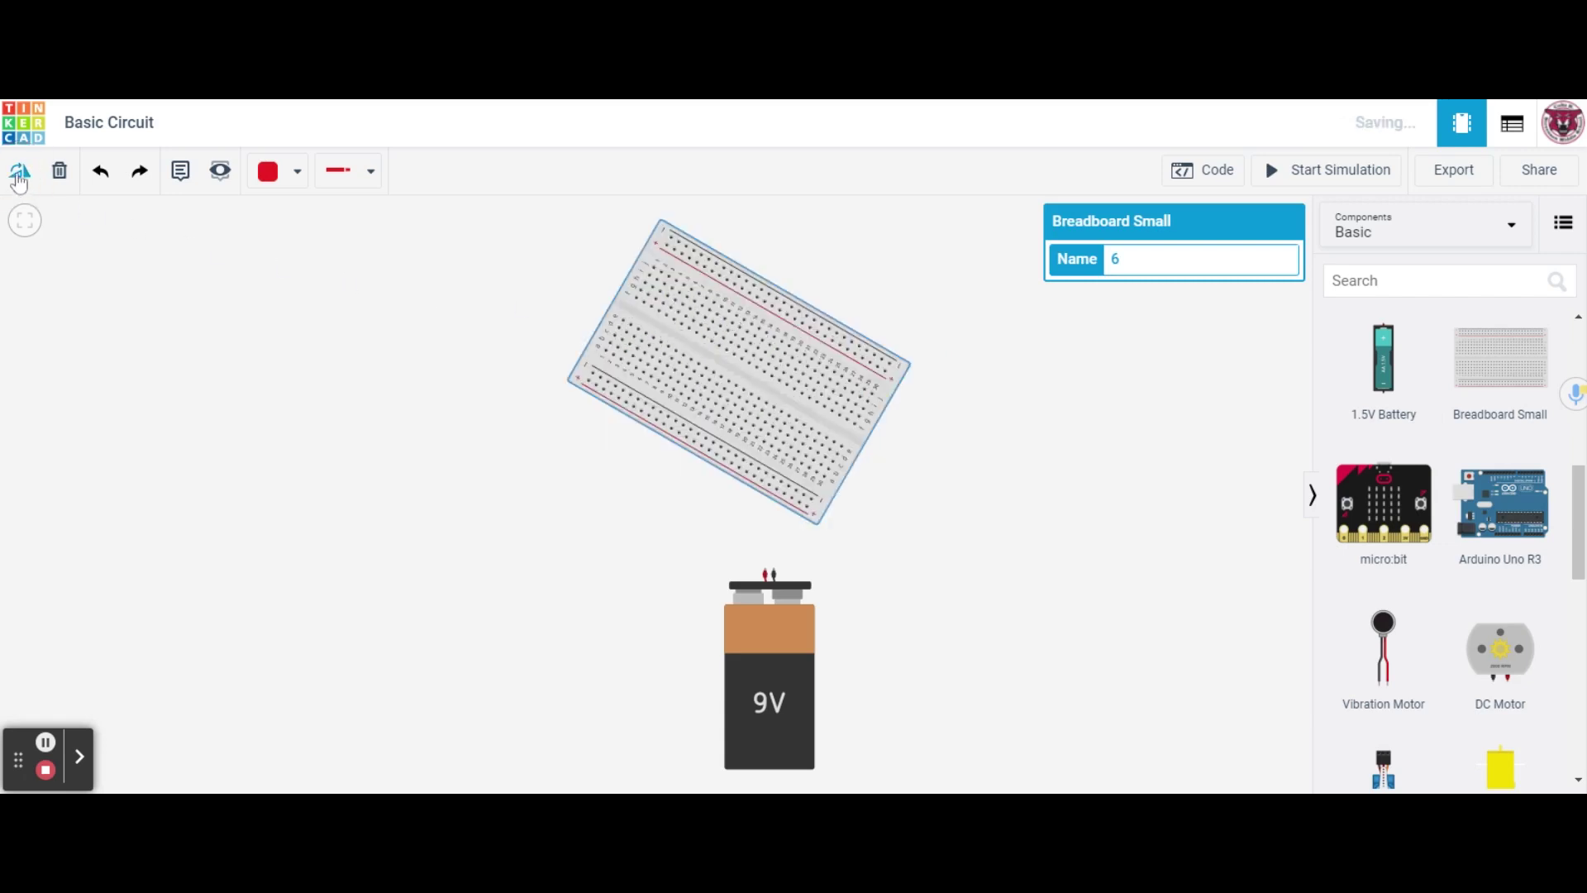
pyautogui.click(19, 174)
pyautogui.click(19, 173)
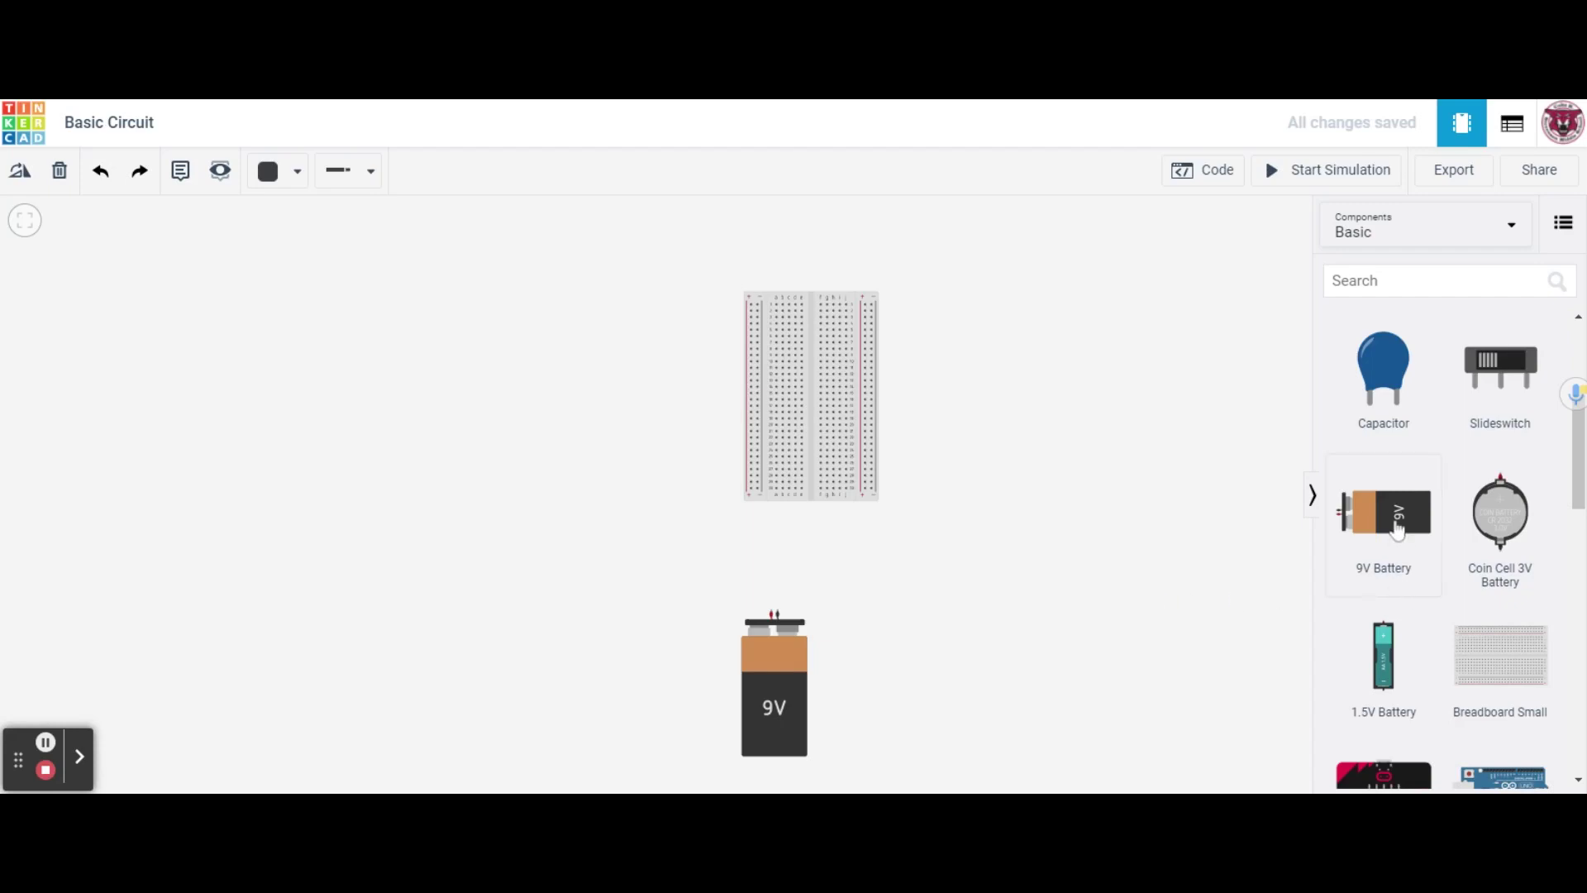
# Add a resistor beside the breadboard and rotate it 90° so that it lies horizontally.
pyautogui.scroll(3, 1417, 599)
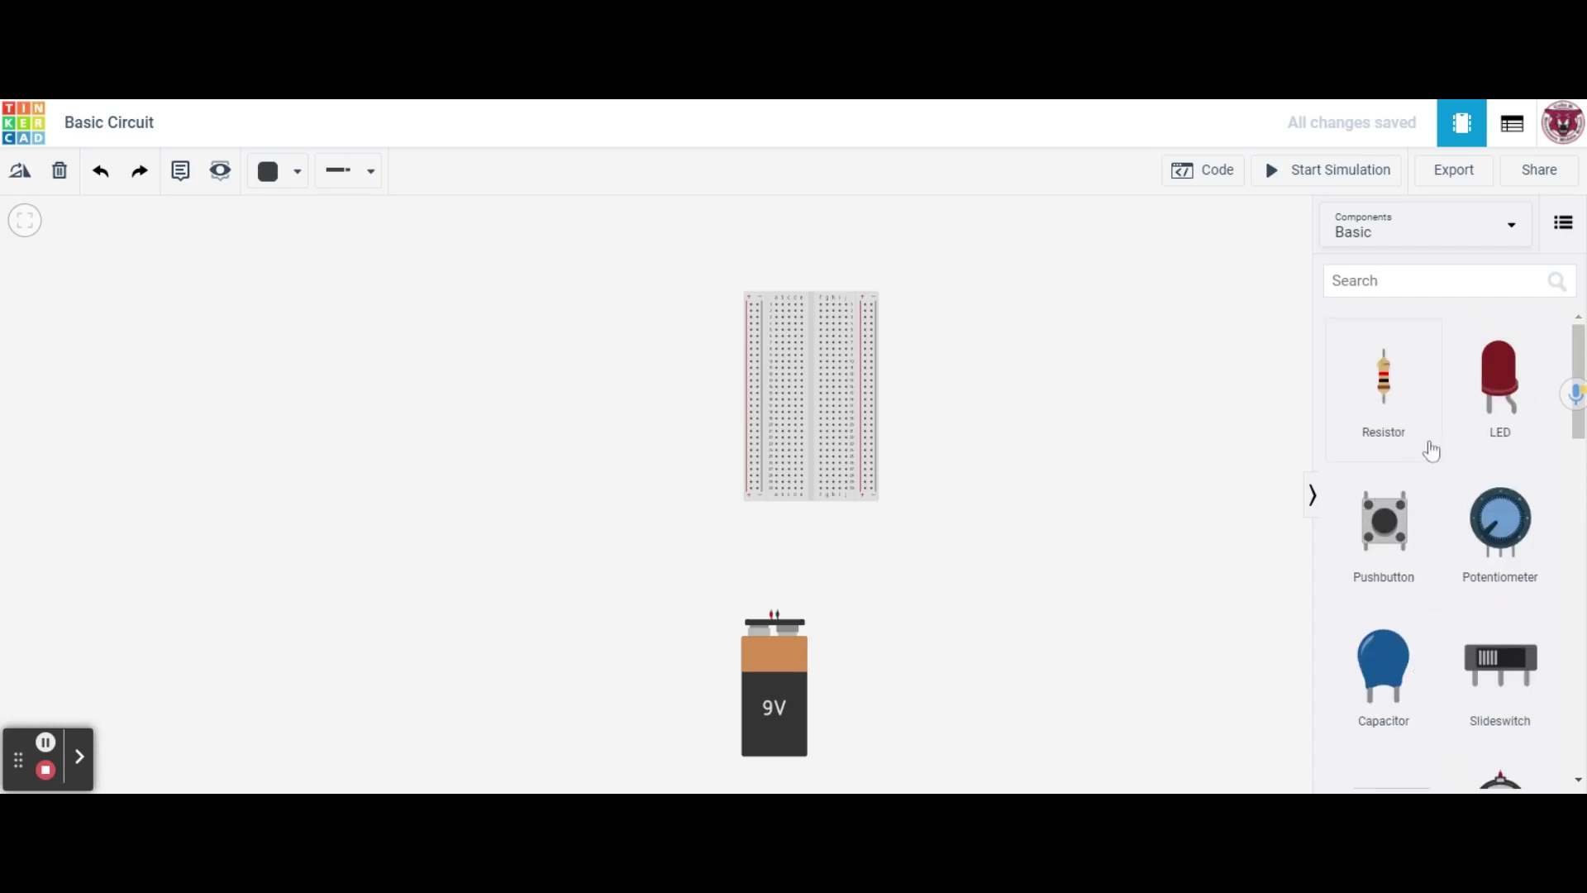
pyautogui.moveTo(1386, 388); pyautogui.dragTo(978, 363)
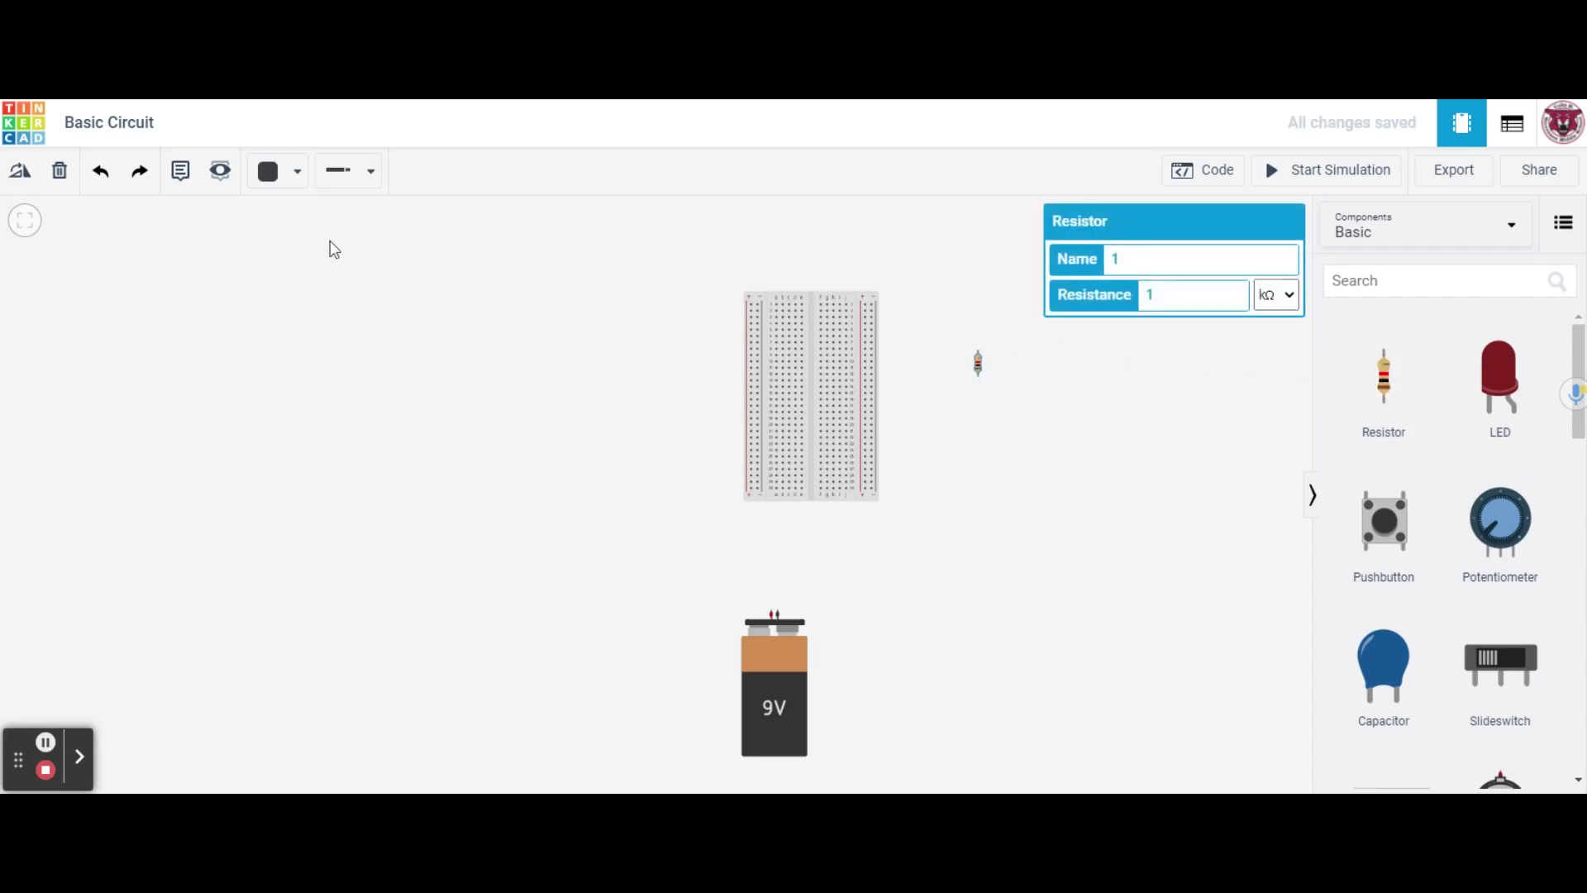
pyautogui.click(20, 174)
pyautogui.click(21, 173)
pyautogui.click(20, 173)
# Set the resistor to 560 kΩ and place it in the breadboard's first row, bridging the left power rail and the adjacent terminal strip.
pyautogui.write('560')
pyautogui.click(1087, 386)
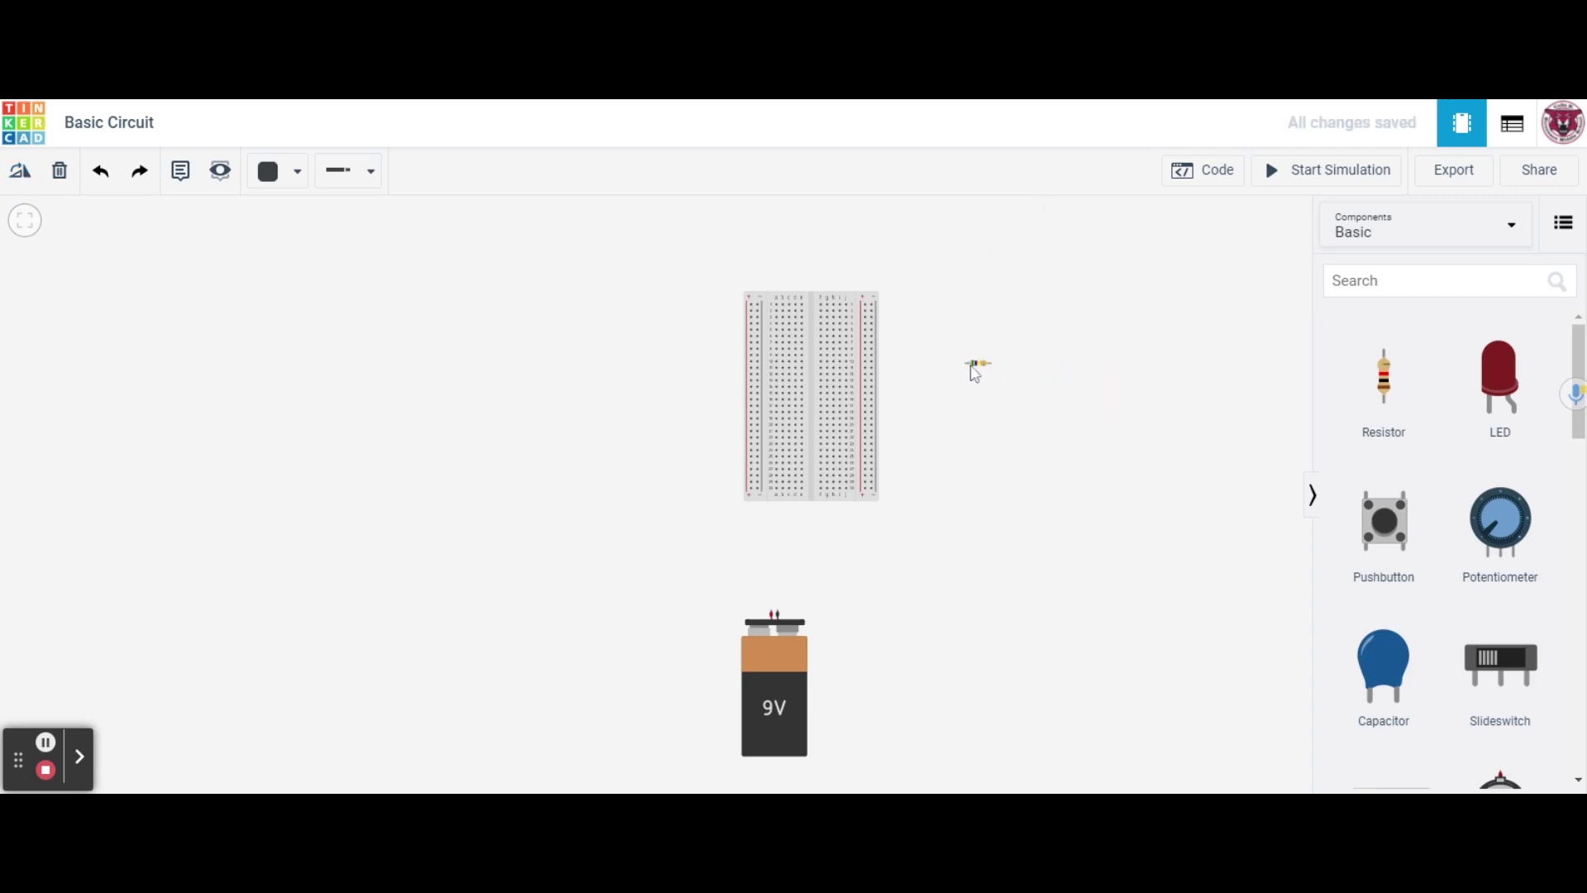
pyautogui.moveTo(980, 372); pyautogui.dragTo(792, 311)
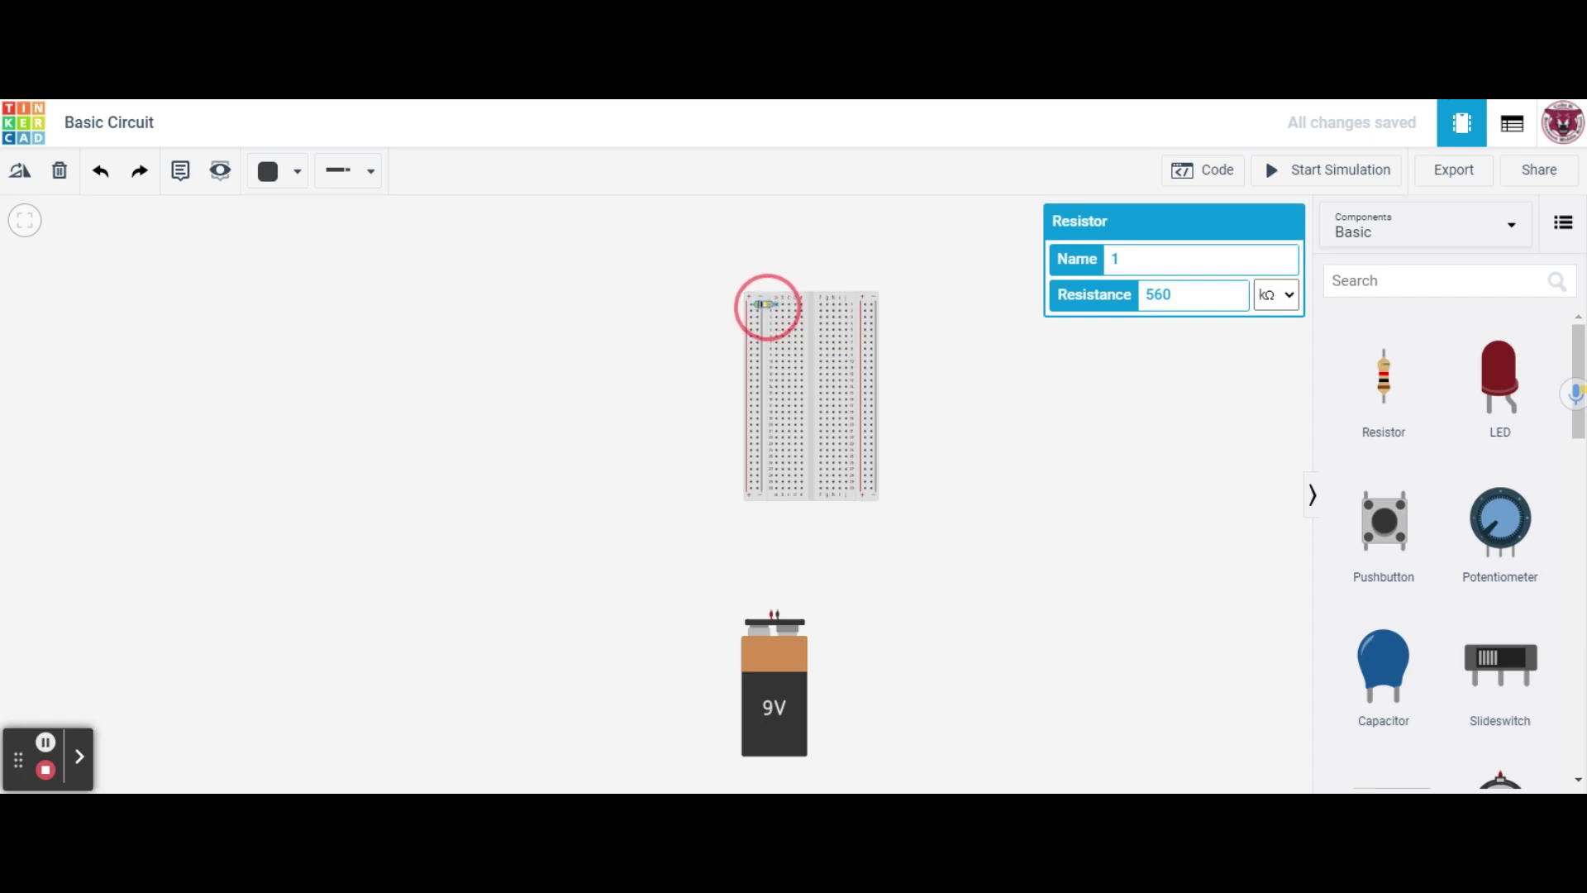
# Place a red LED above the breadboard and connect its cathode to the first row of the right terminal block with a black wire.
pyautogui.click(1488, 380)
pyautogui.moveTo(1488, 382); pyautogui.dragTo(814, 278)
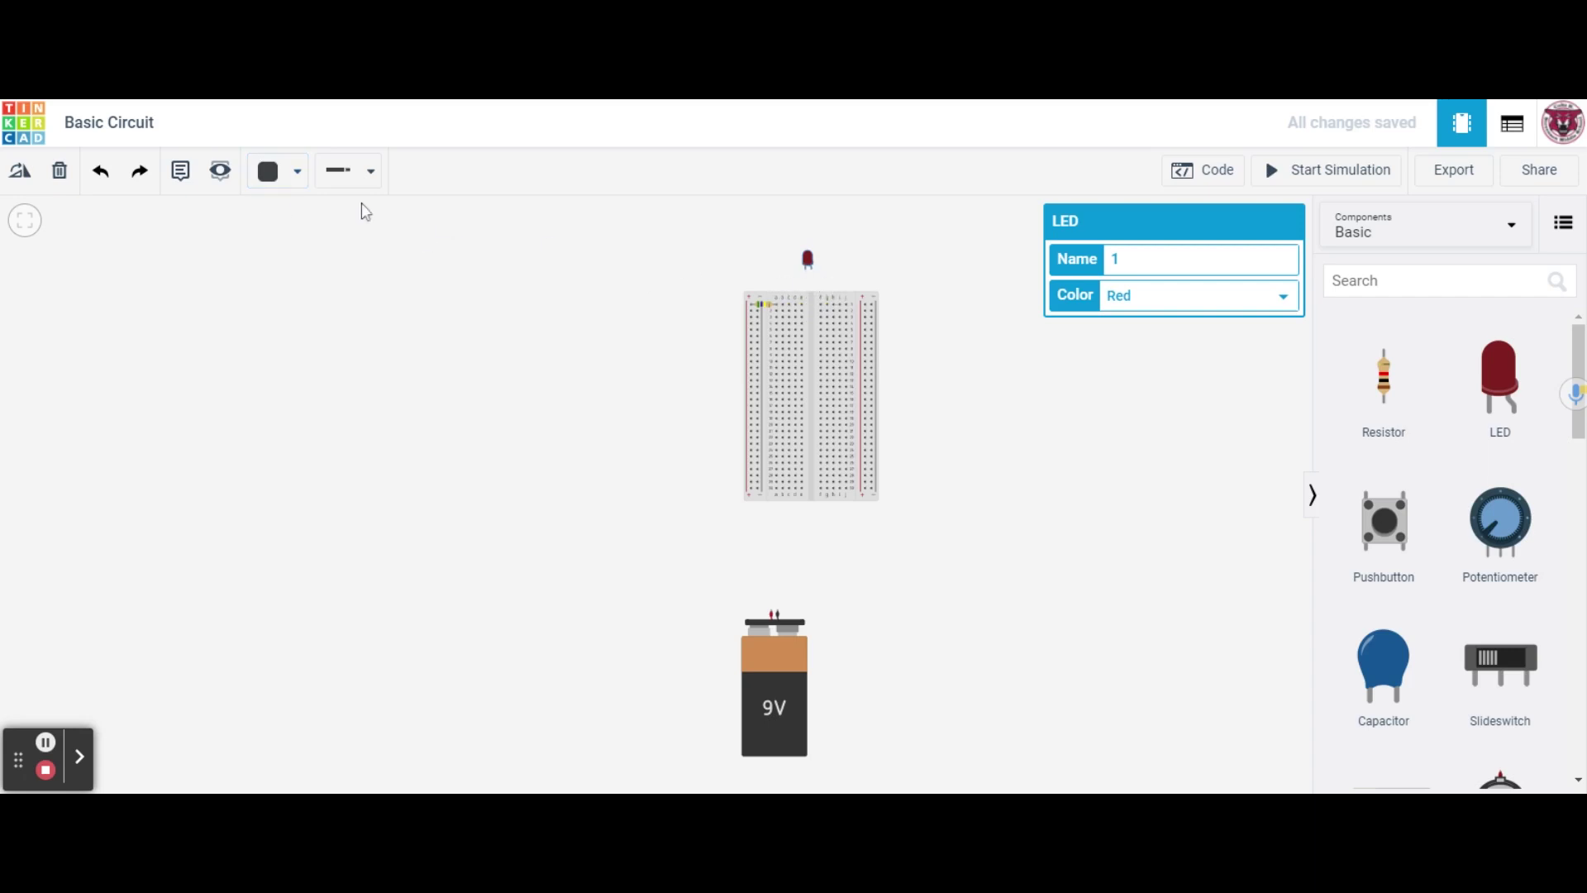
pyautogui.click(807, 273)
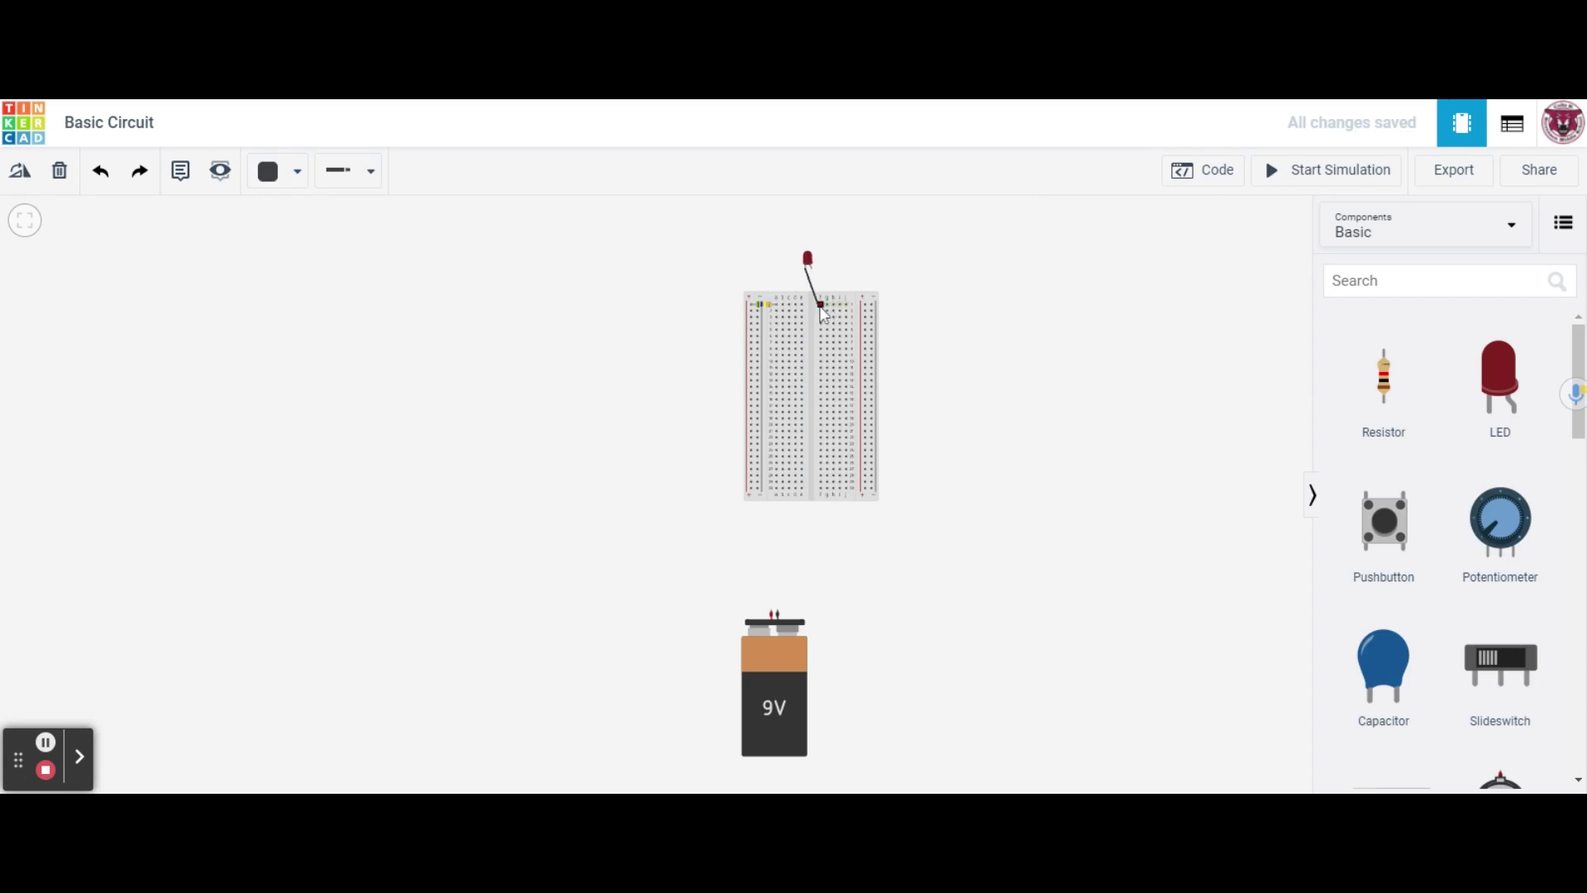
pyautogui.click(821, 305)
pyautogui.click(296, 180)
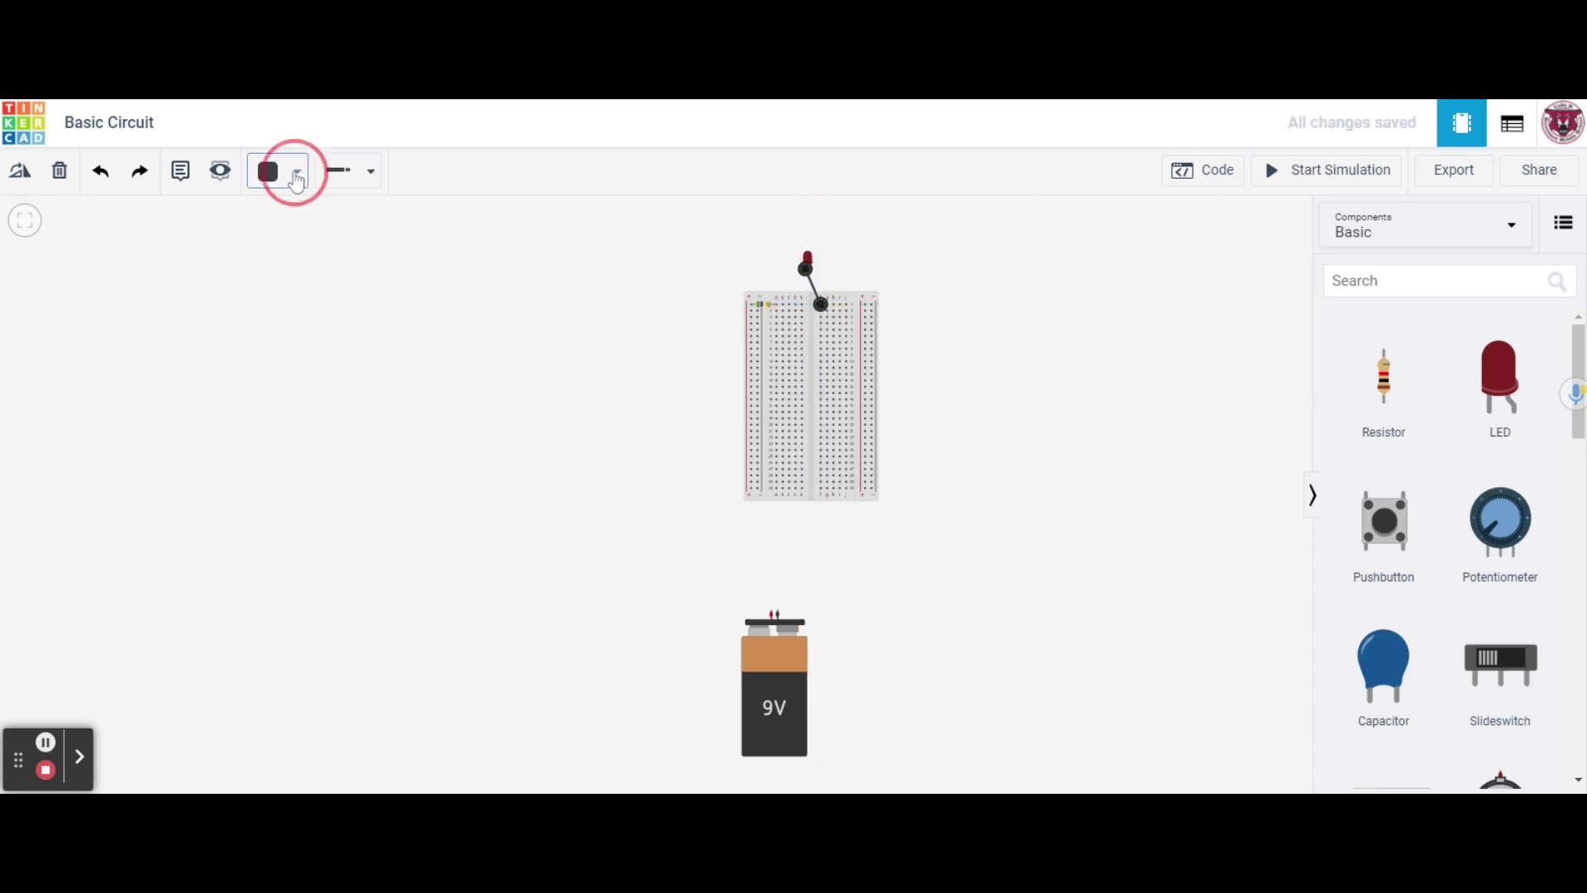
pyautogui.click(518, 251)
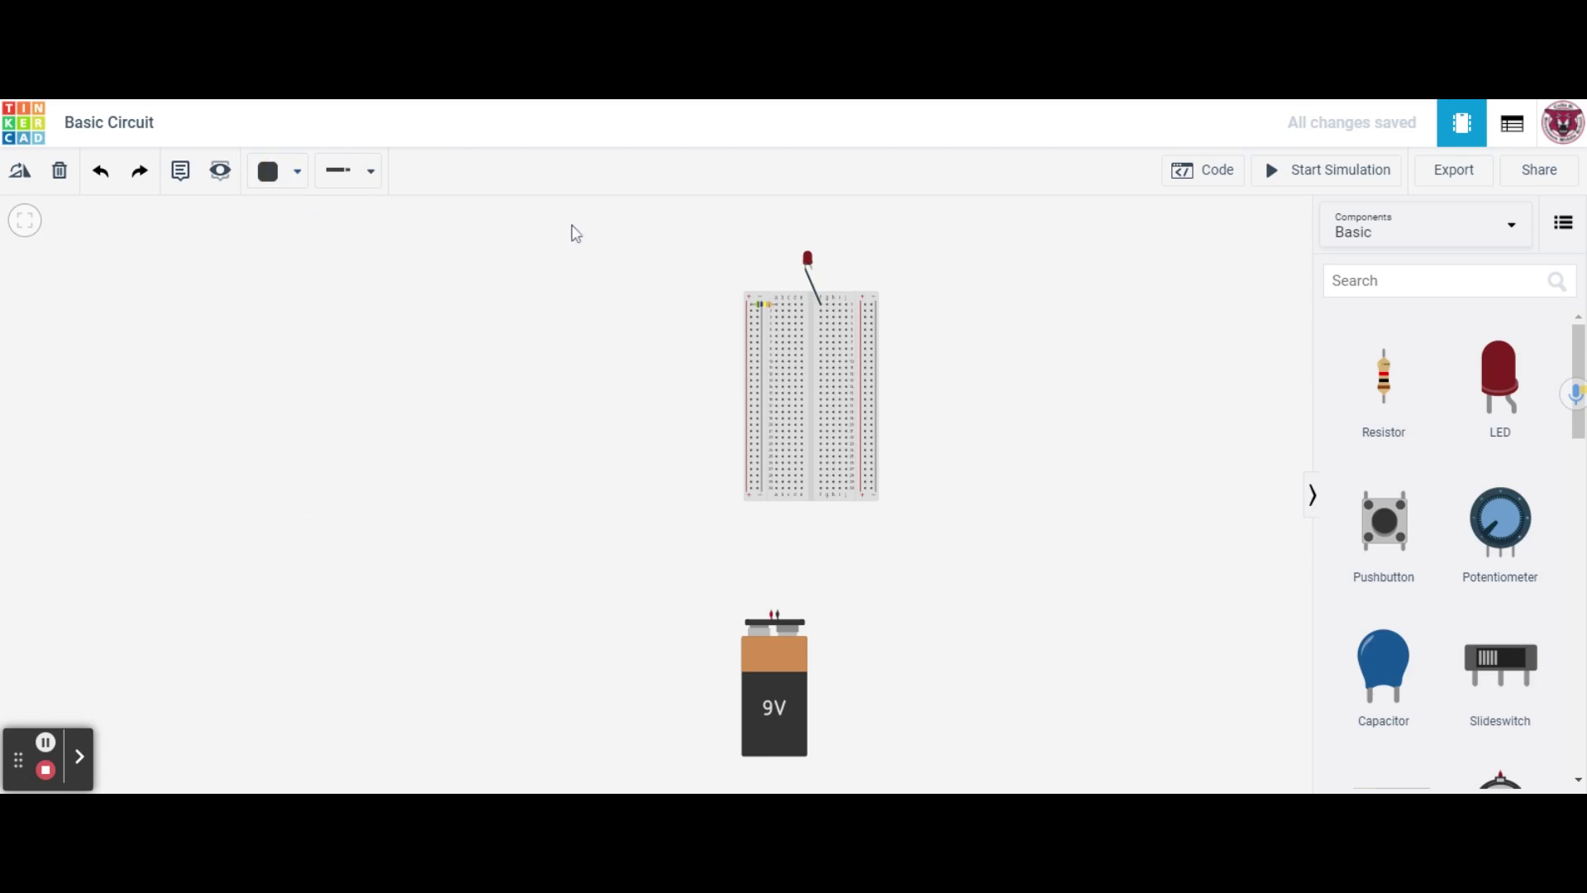
# Connect the LED's anode to the first row of the breadboard's left terminal block (column e) with a red wire.
pyautogui.click(283, 171)
pyautogui.click(310, 275)
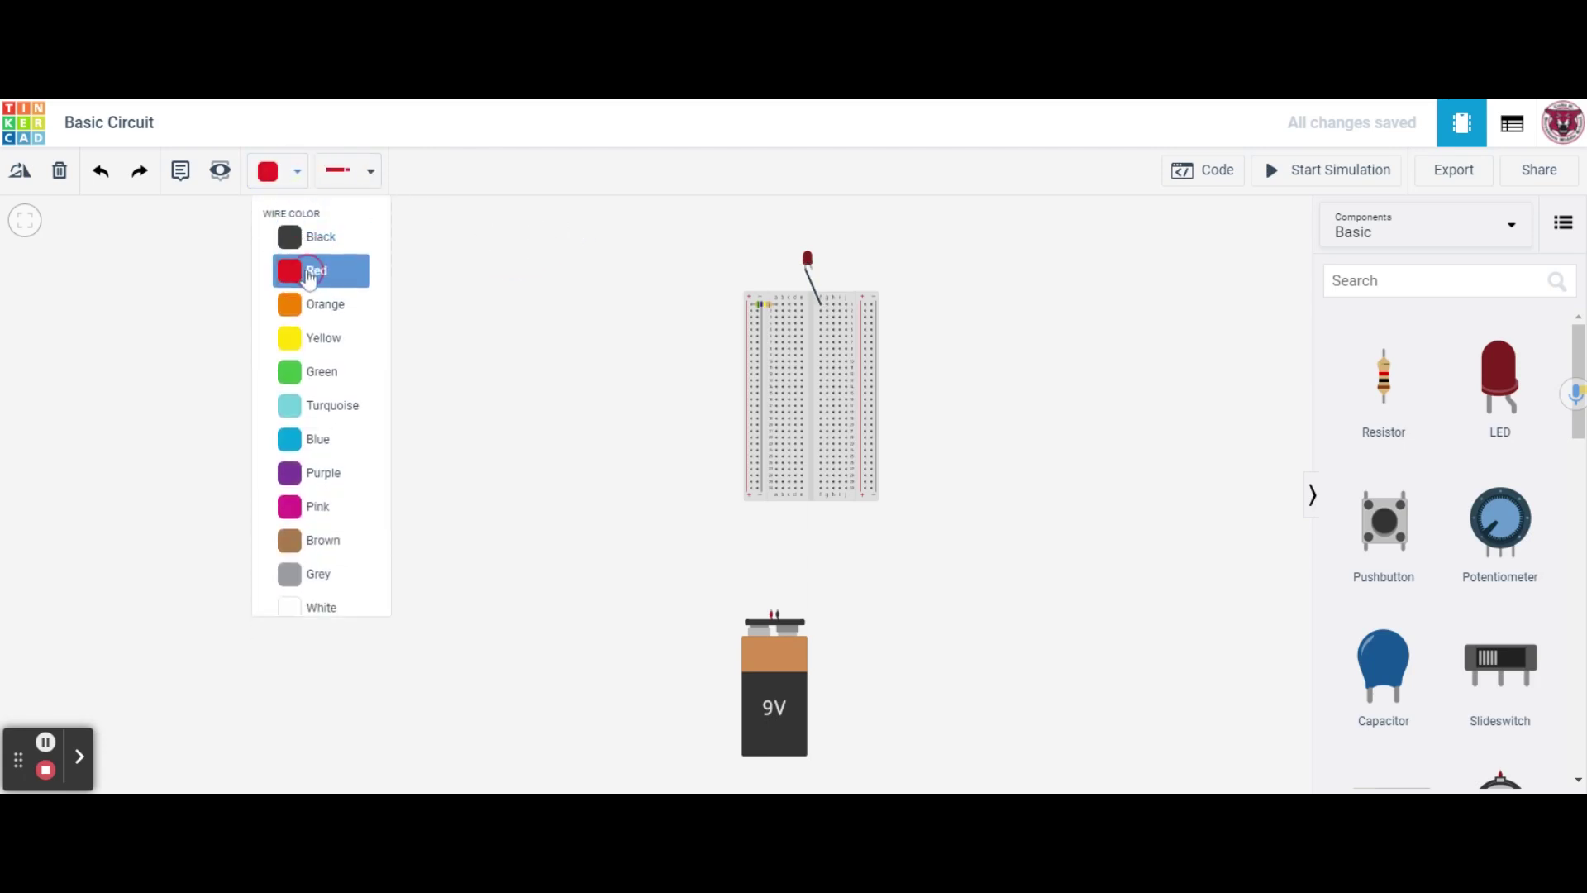
pyautogui.click(812, 274)
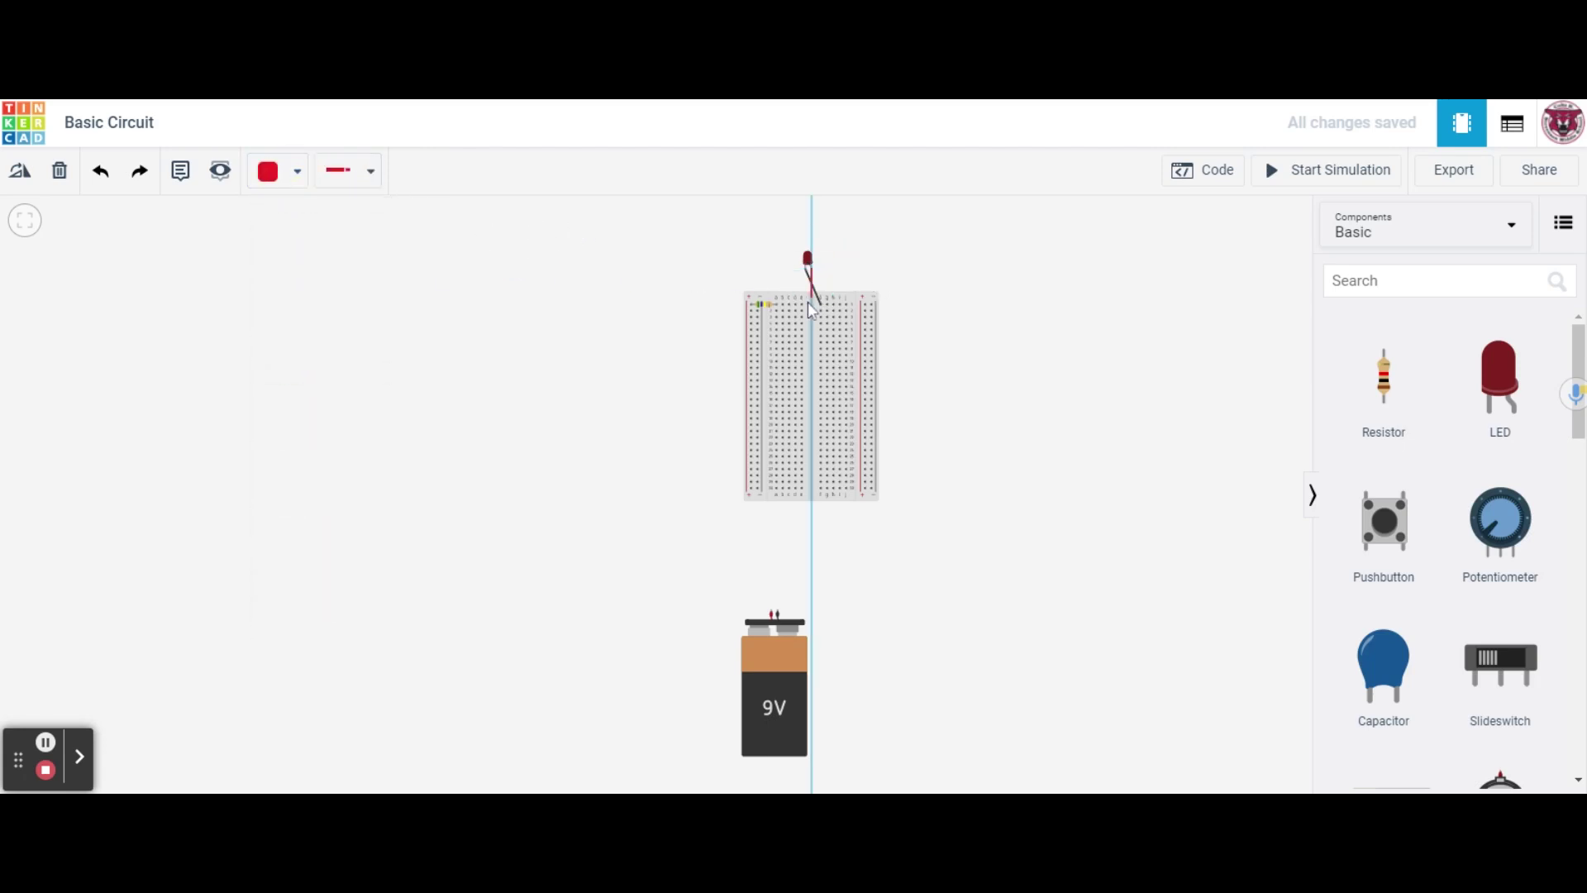
pyautogui.click(807, 302)
pyautogui.click(810, 267)
pyautogui.click(822, 302)
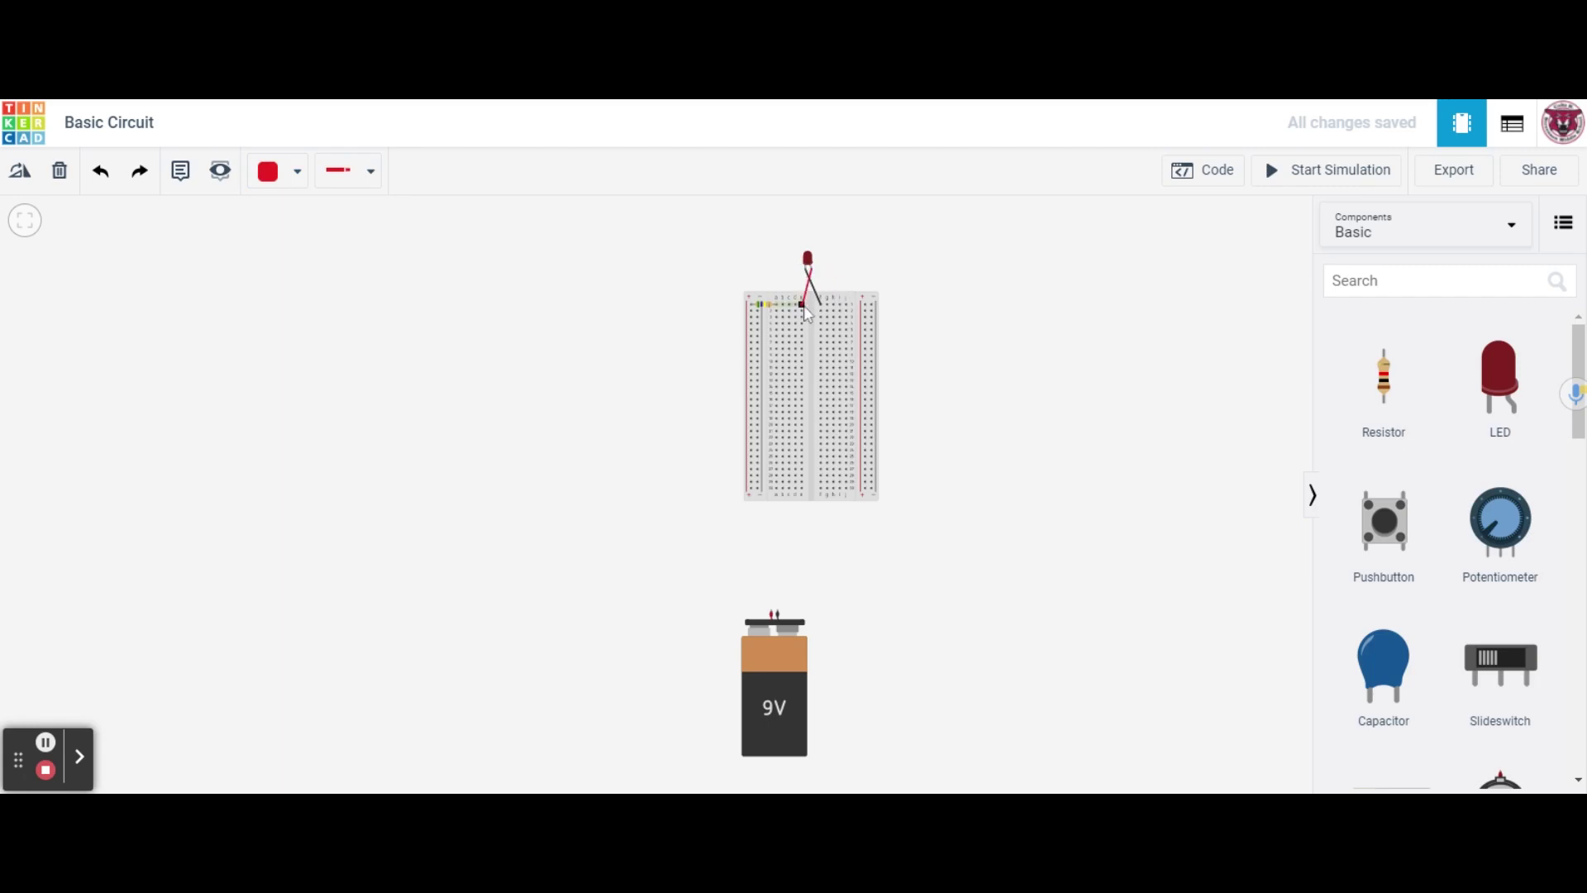
pyautogui.click(806, 303)
pyautogui.click(937, 282)
pyautogui.click(810, 269)
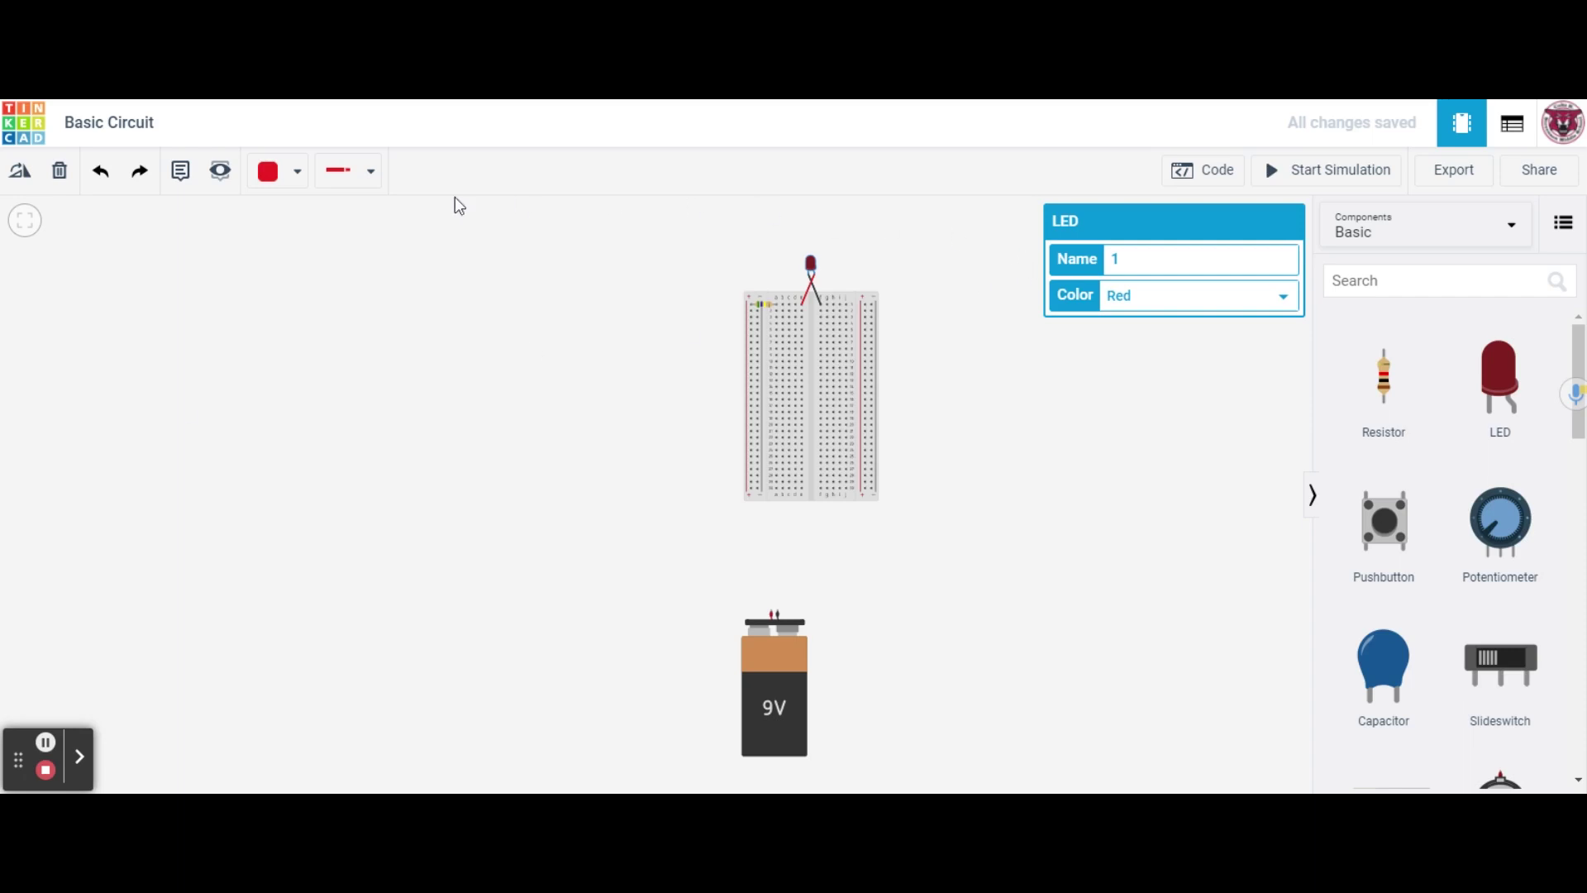
# Add a black wire from the first row of the right terminal block (column j) to the adjacent negative rail.
pyautogui.click(298, 171)
pyautogui.click(288, 239)
pyautogui.click(846, 304)
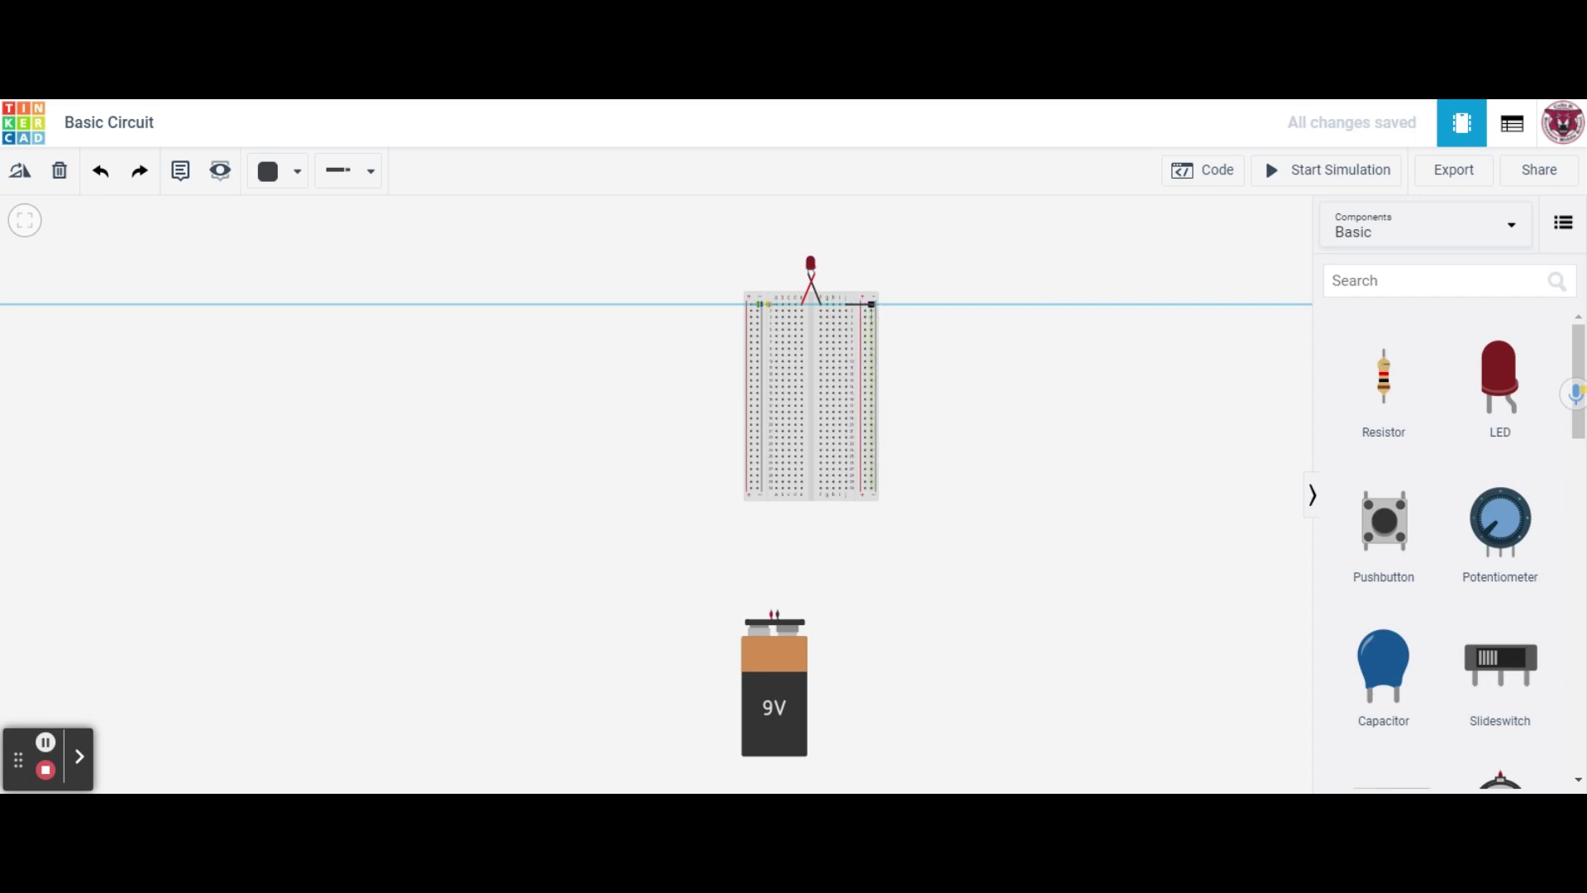
pyautogui.click(871, 305)
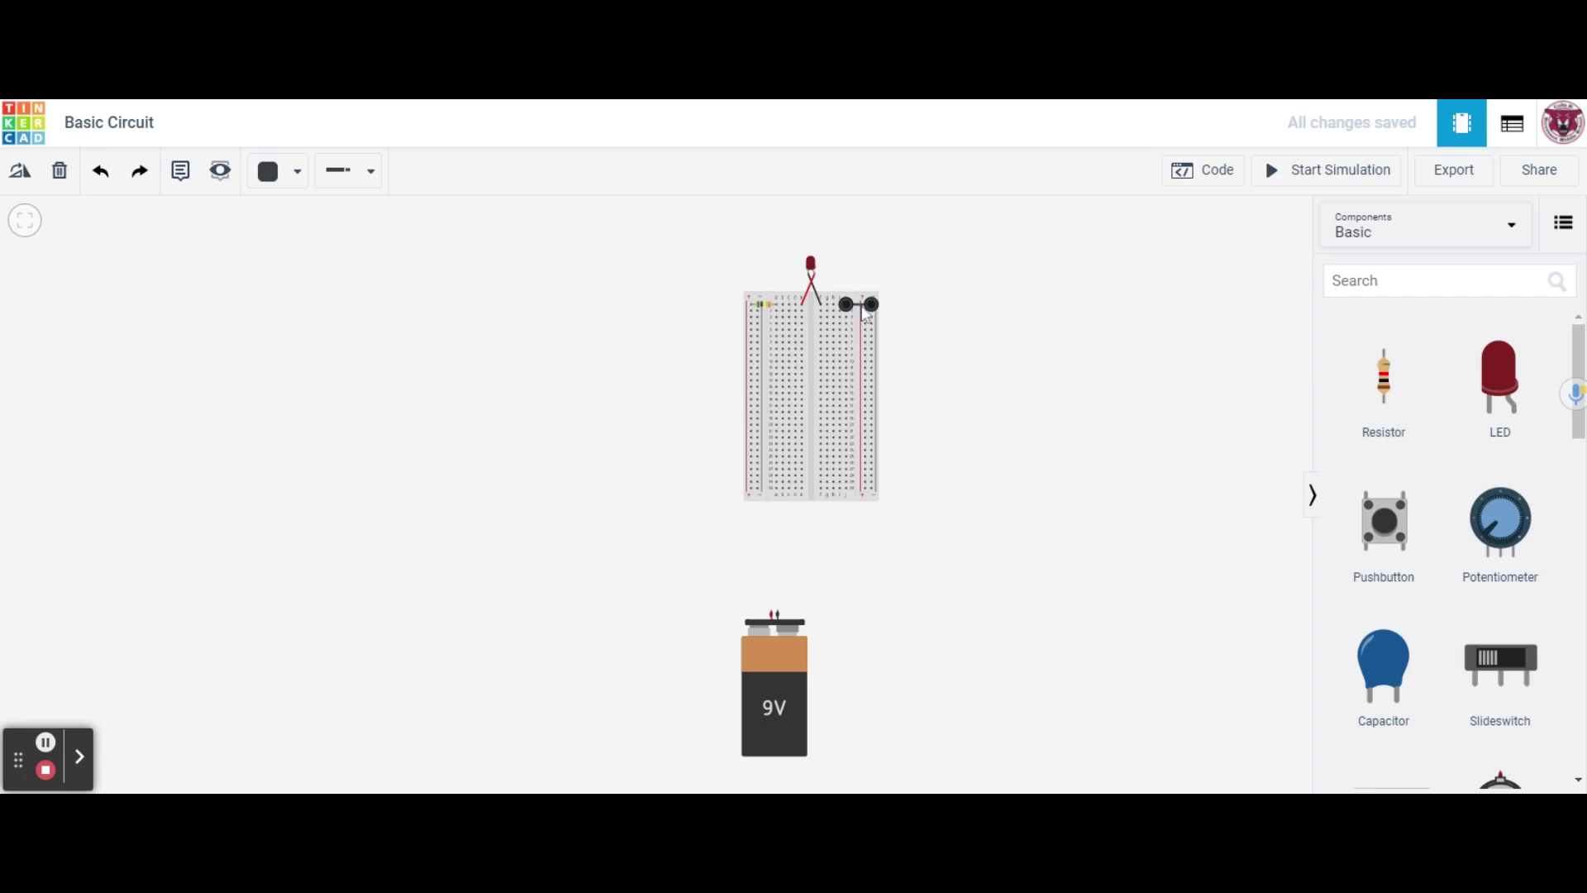
# Rotate the 9V battery until its terminals point left and place it to the right of the breadboard.
pyautogui.click(768, 680)
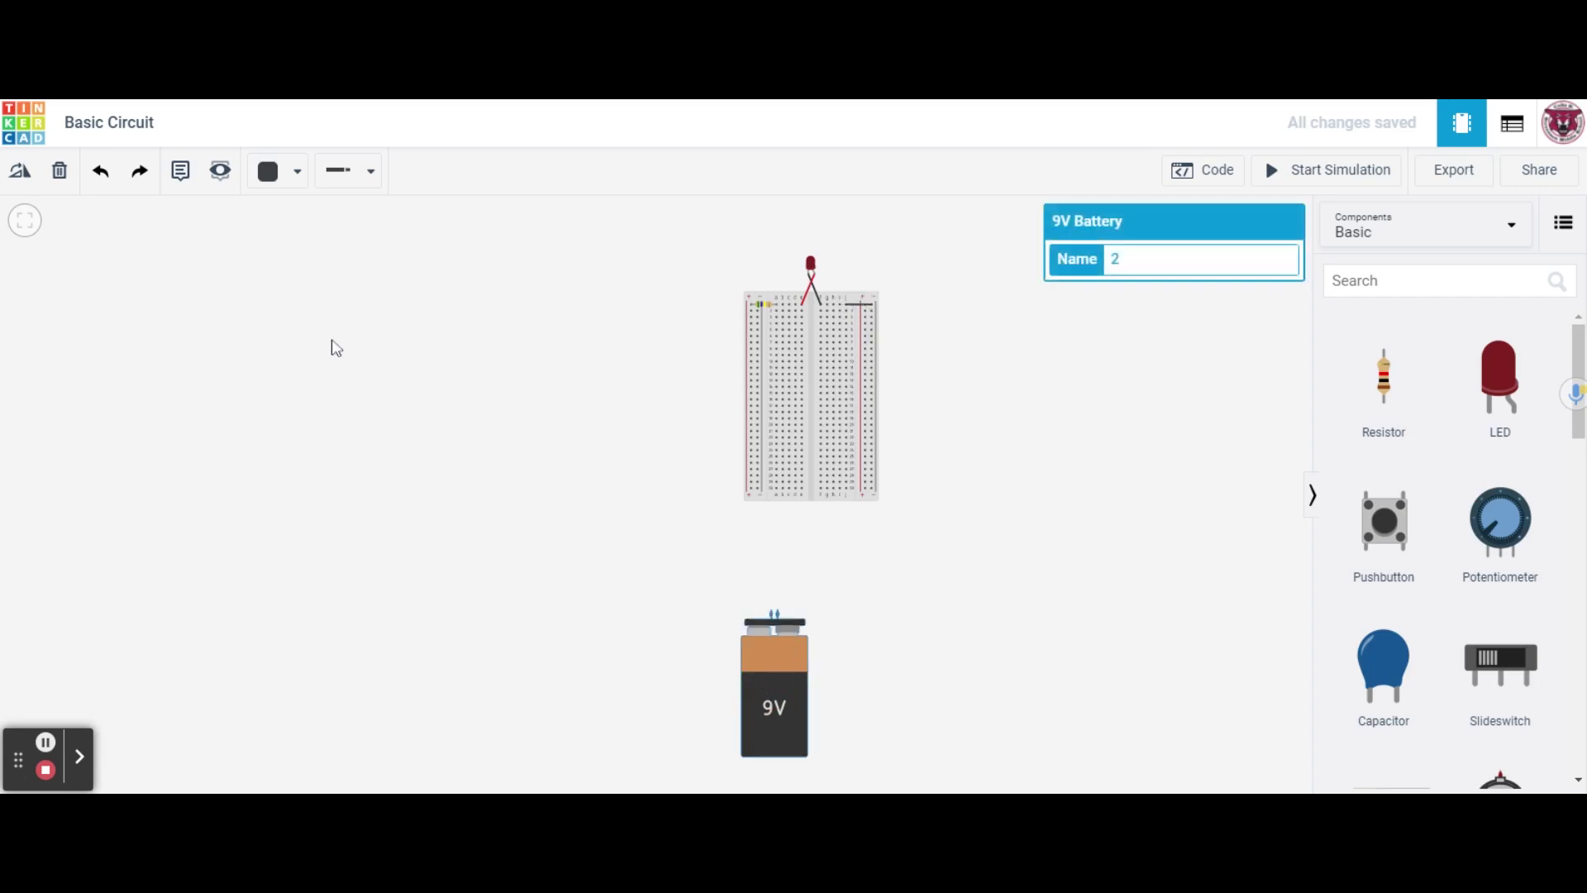
pyautogui.click(20, 172)
pyautogui.click(20, 172)
pyautogui.click(20, 172)
pyautogui.click(20, 172)
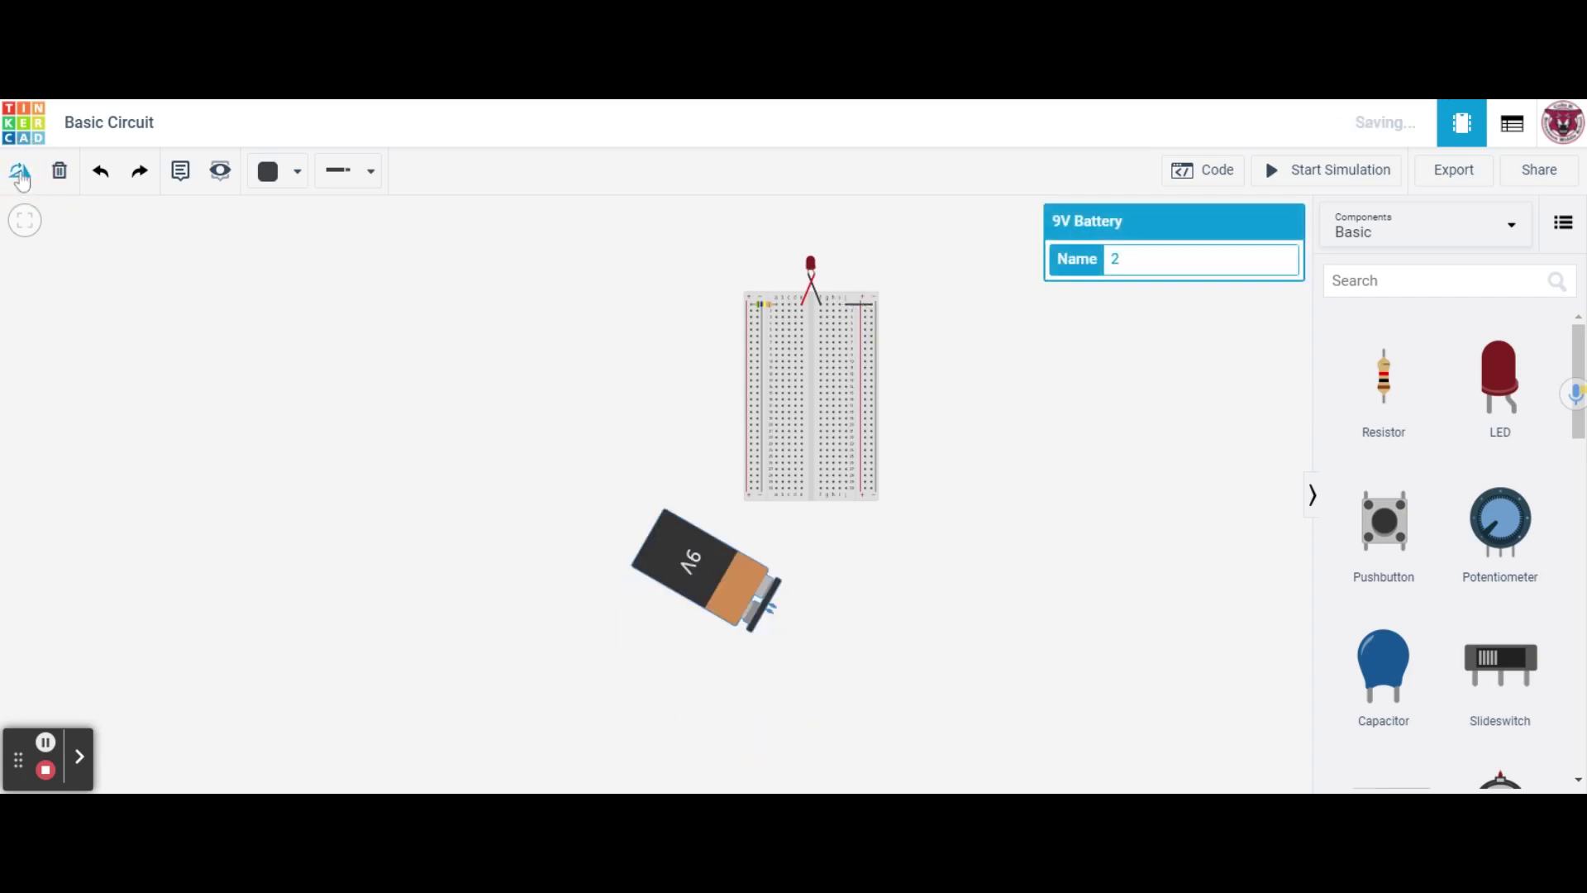
pyautogui.click(20, 171)
pyautogui.click(20, 172)
pyautogui.click(20, 171)
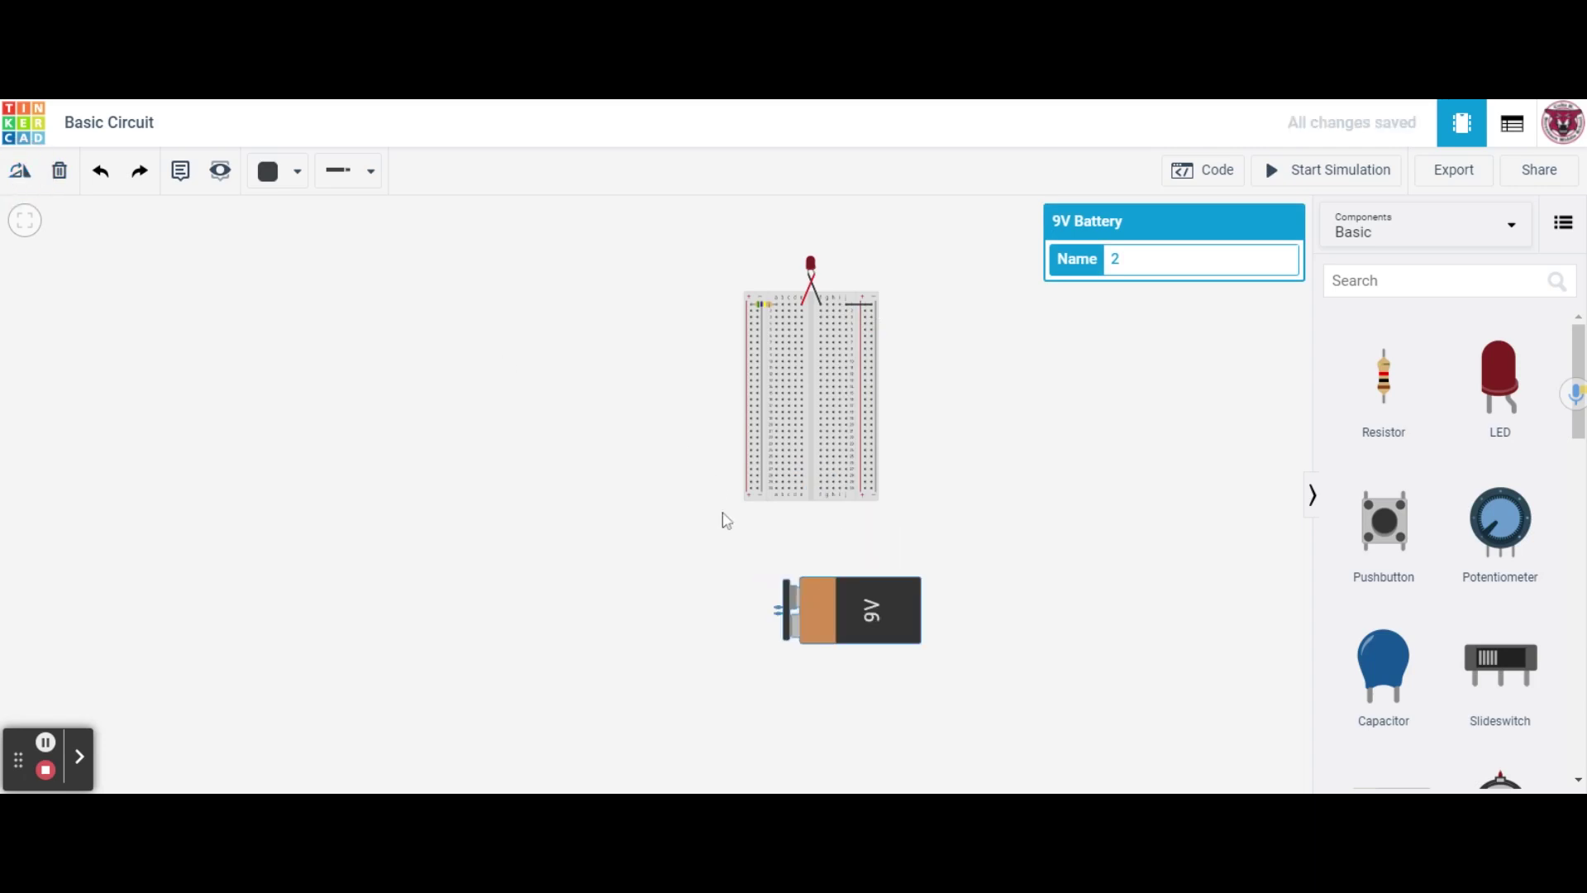
pyautogui.moveTo(869, 616); pyautogui.dragTo(1038, 397)
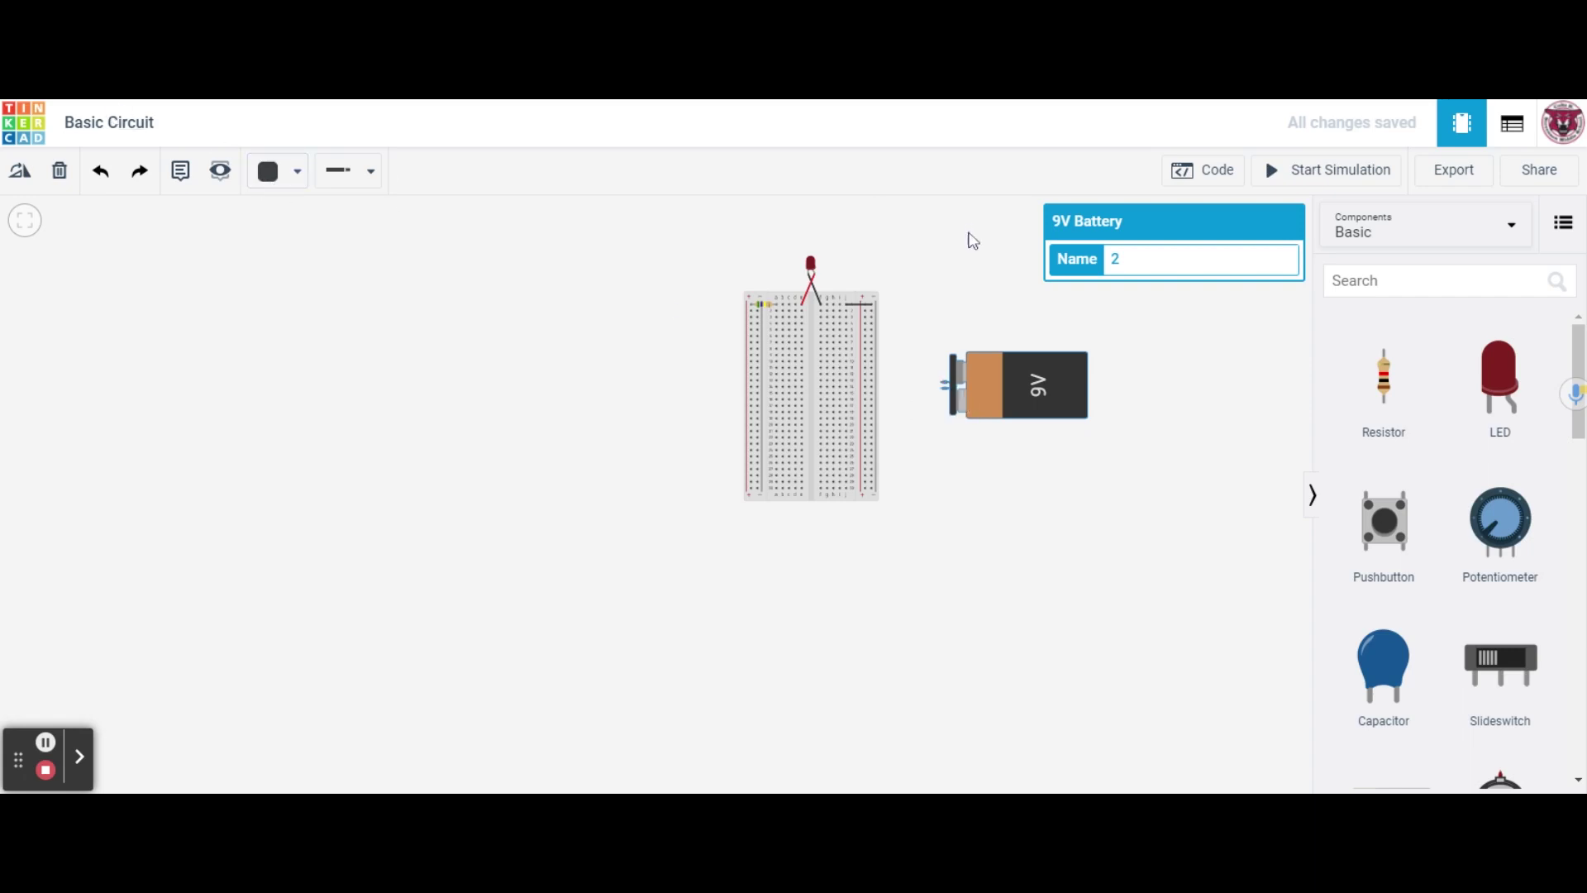
# Route a black wire from the battery's negative terminal around the battery to the last hole of the breadboard's right negative rail.
pyautogui.click(943, 385)
pyautogui.click(942, 444)
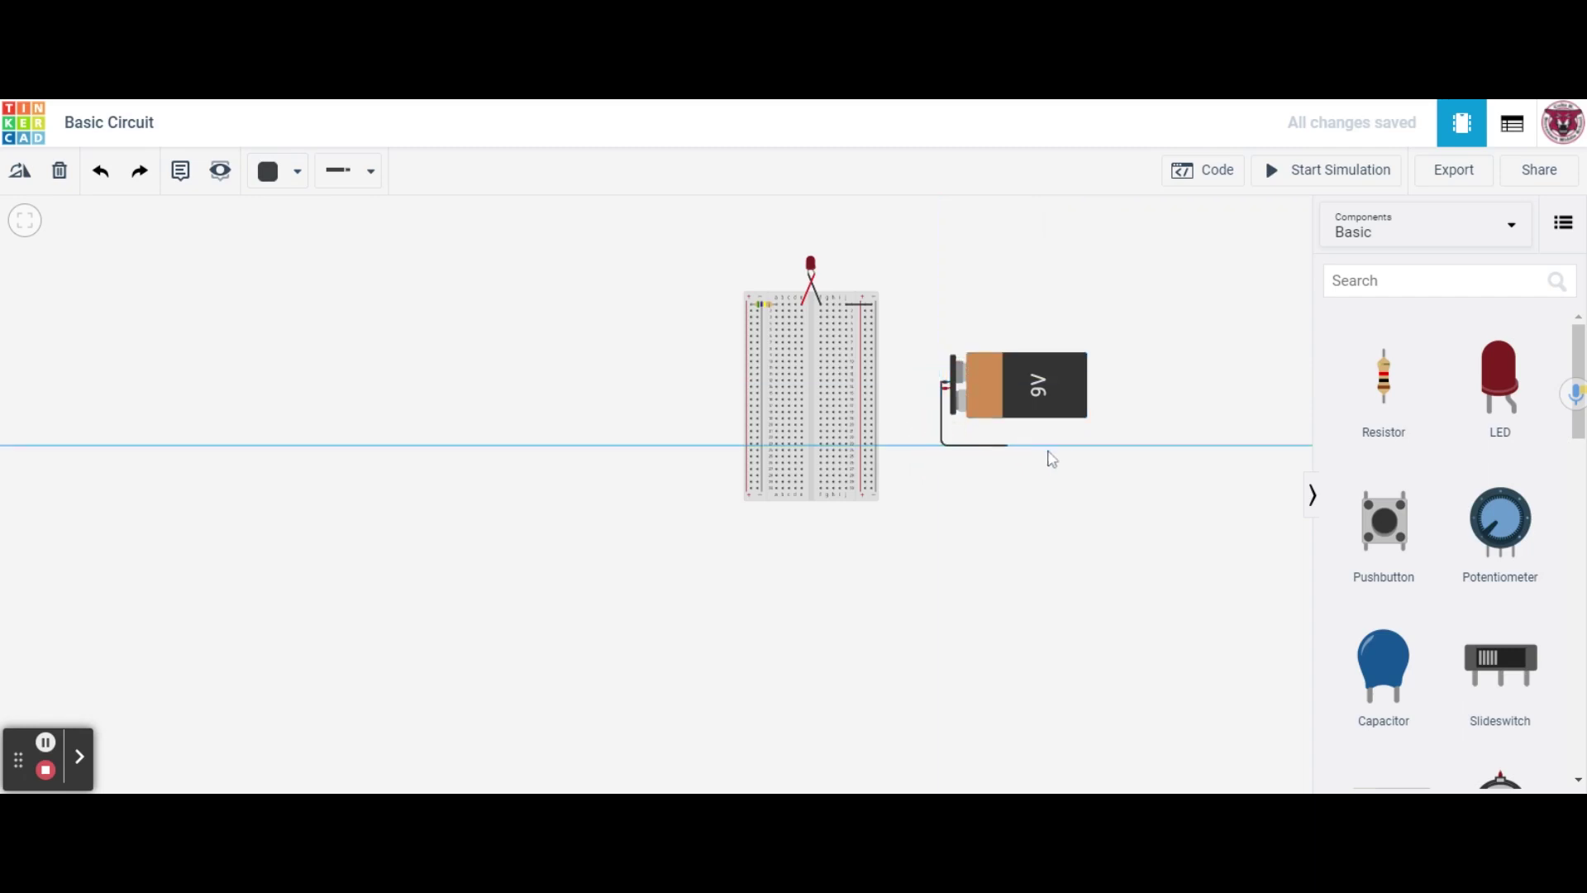
pyautogui.click(1135, 446)
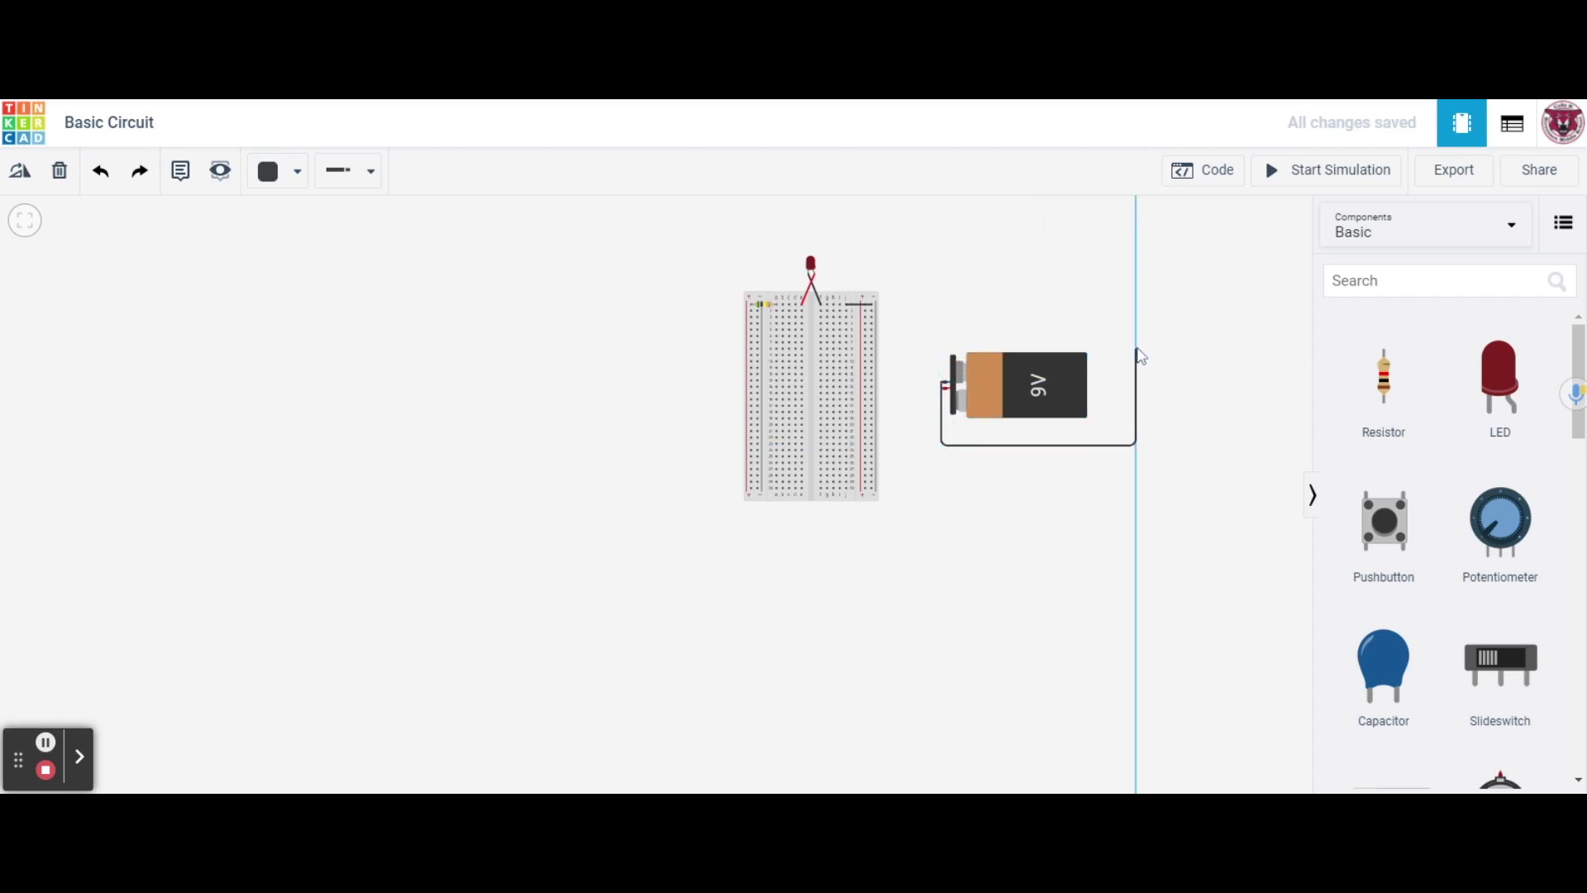
pyautogui.click(1135, 325)
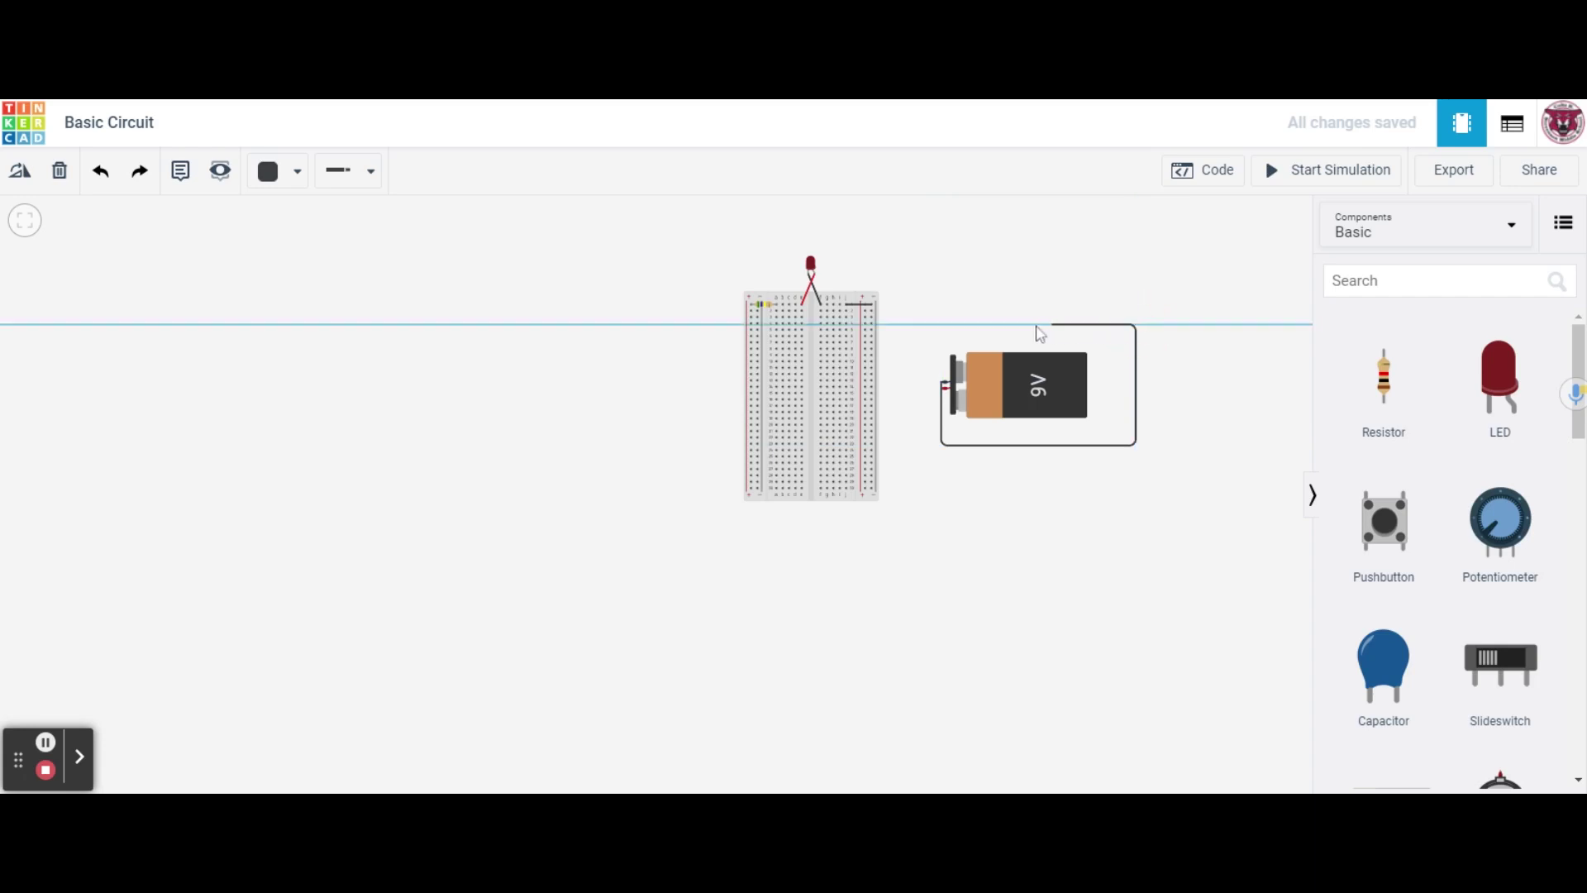
pyautogui.click(895, 325)
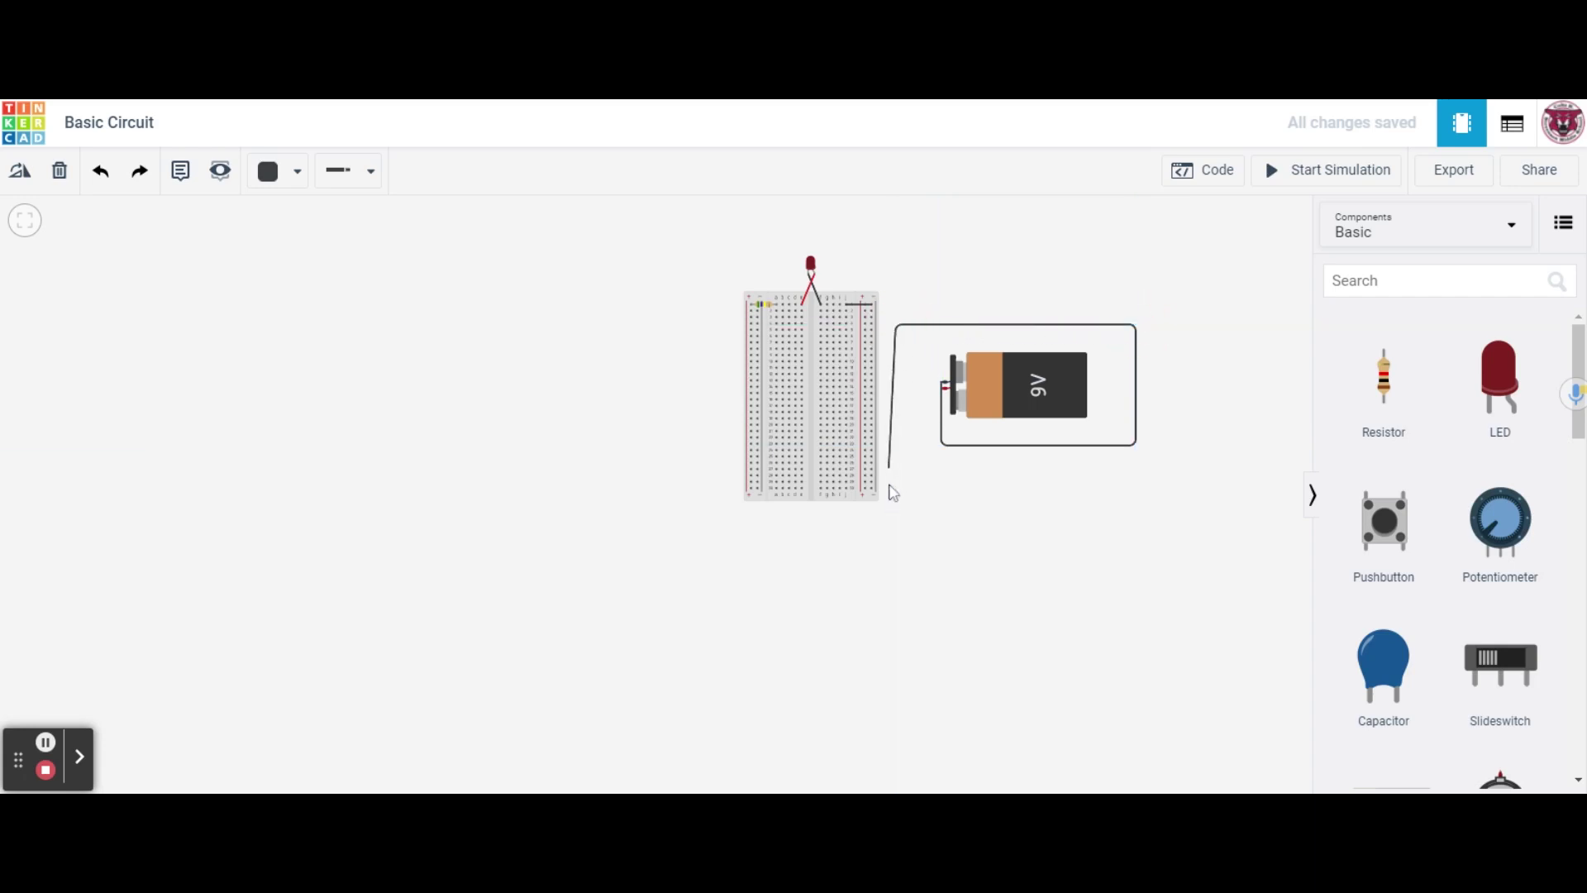
pyautogui.click(897, 486)
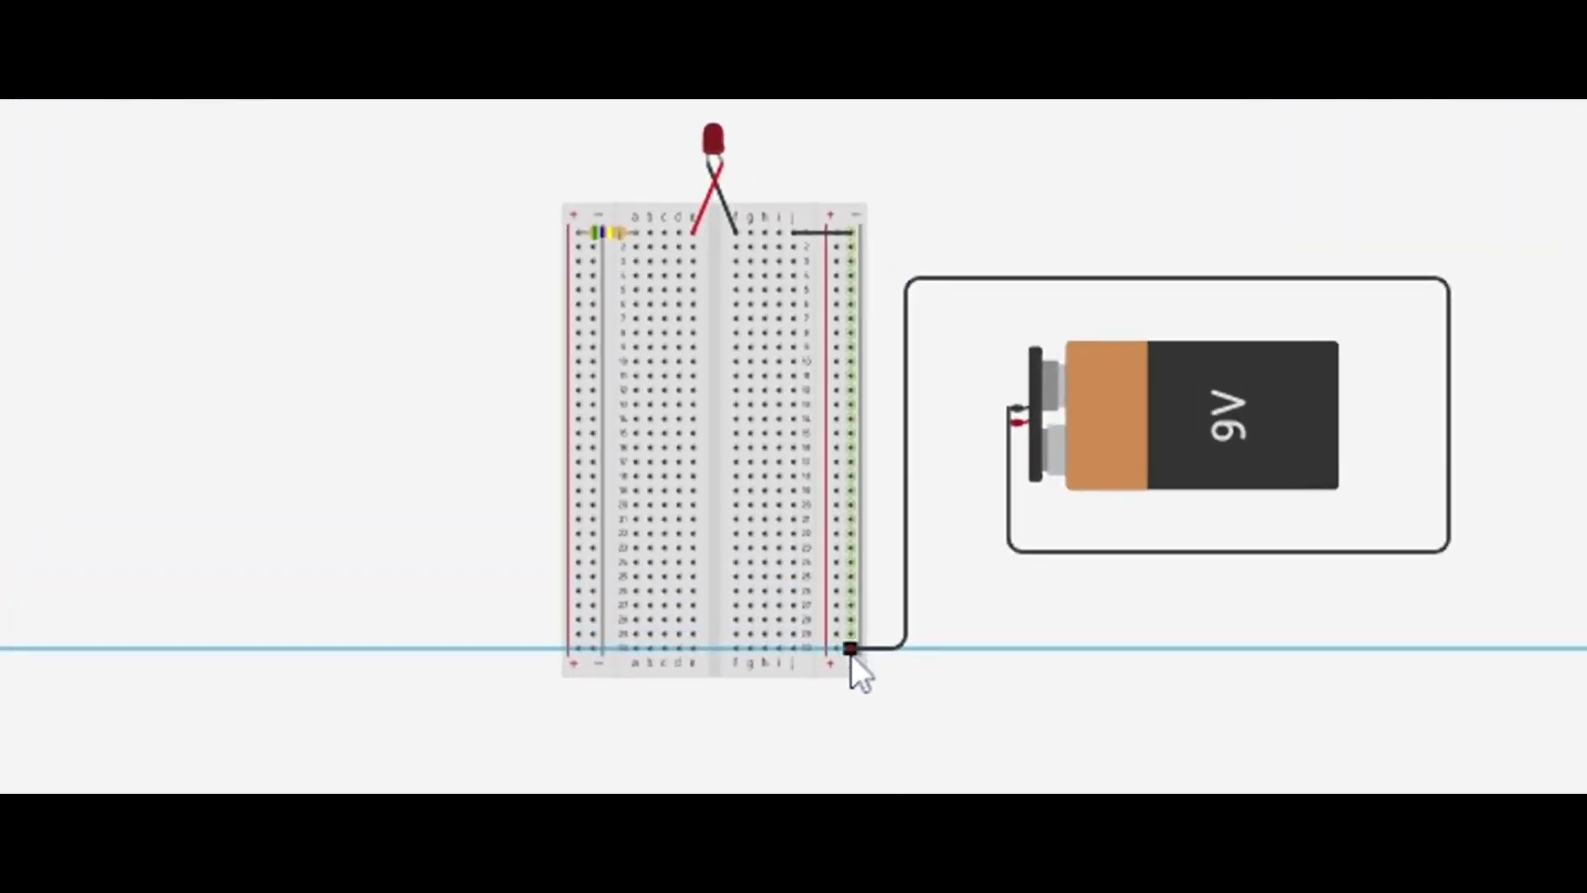
pyautogui.click(851, 650)
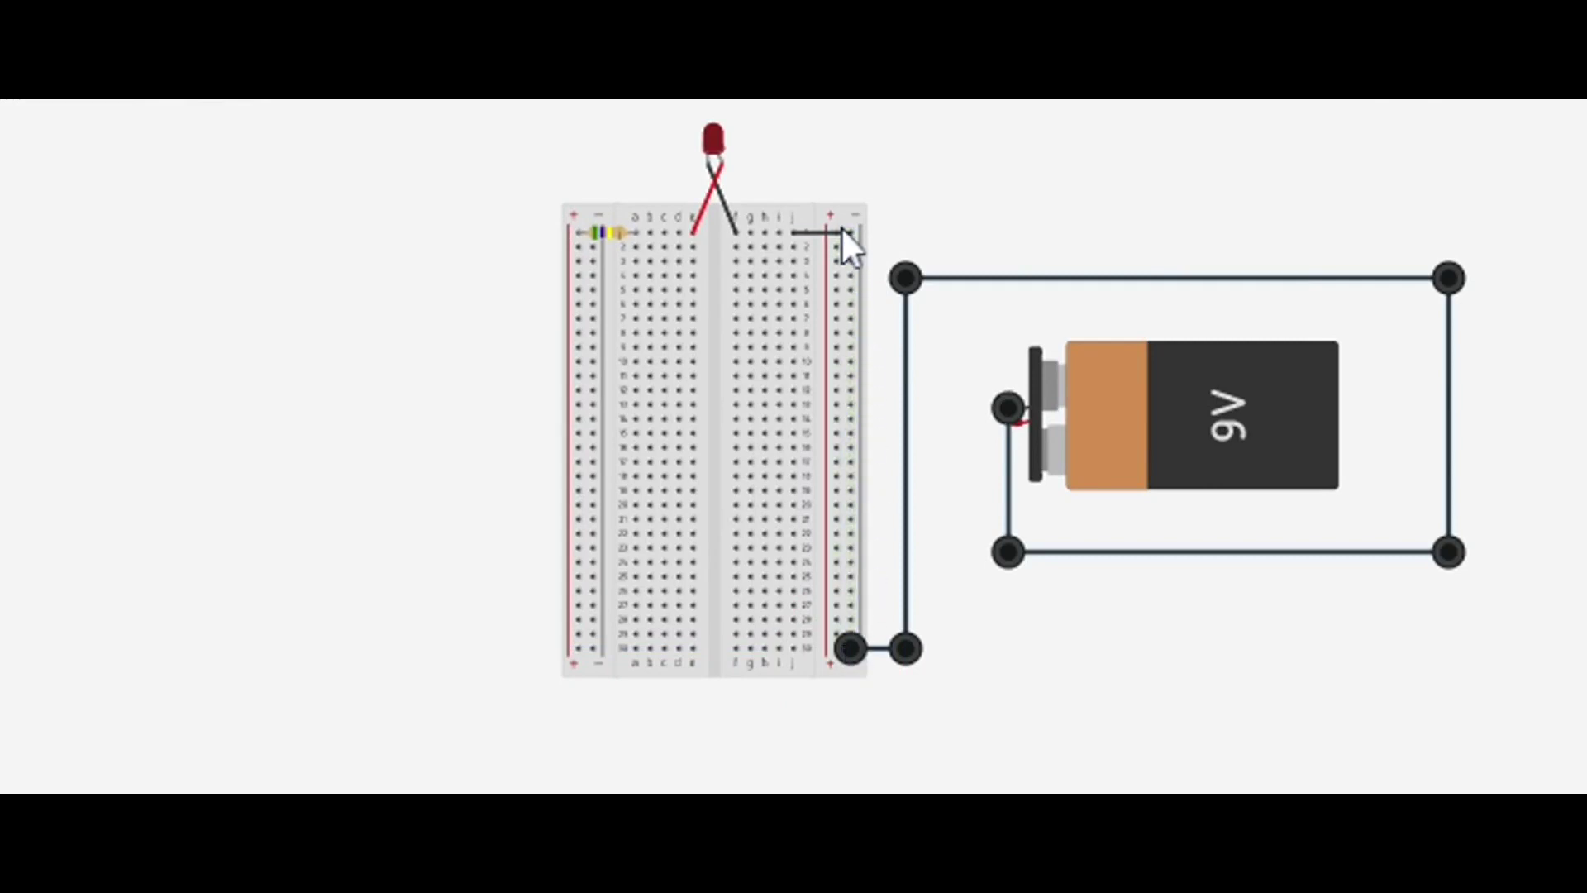
pyautogui.click(939, 240)
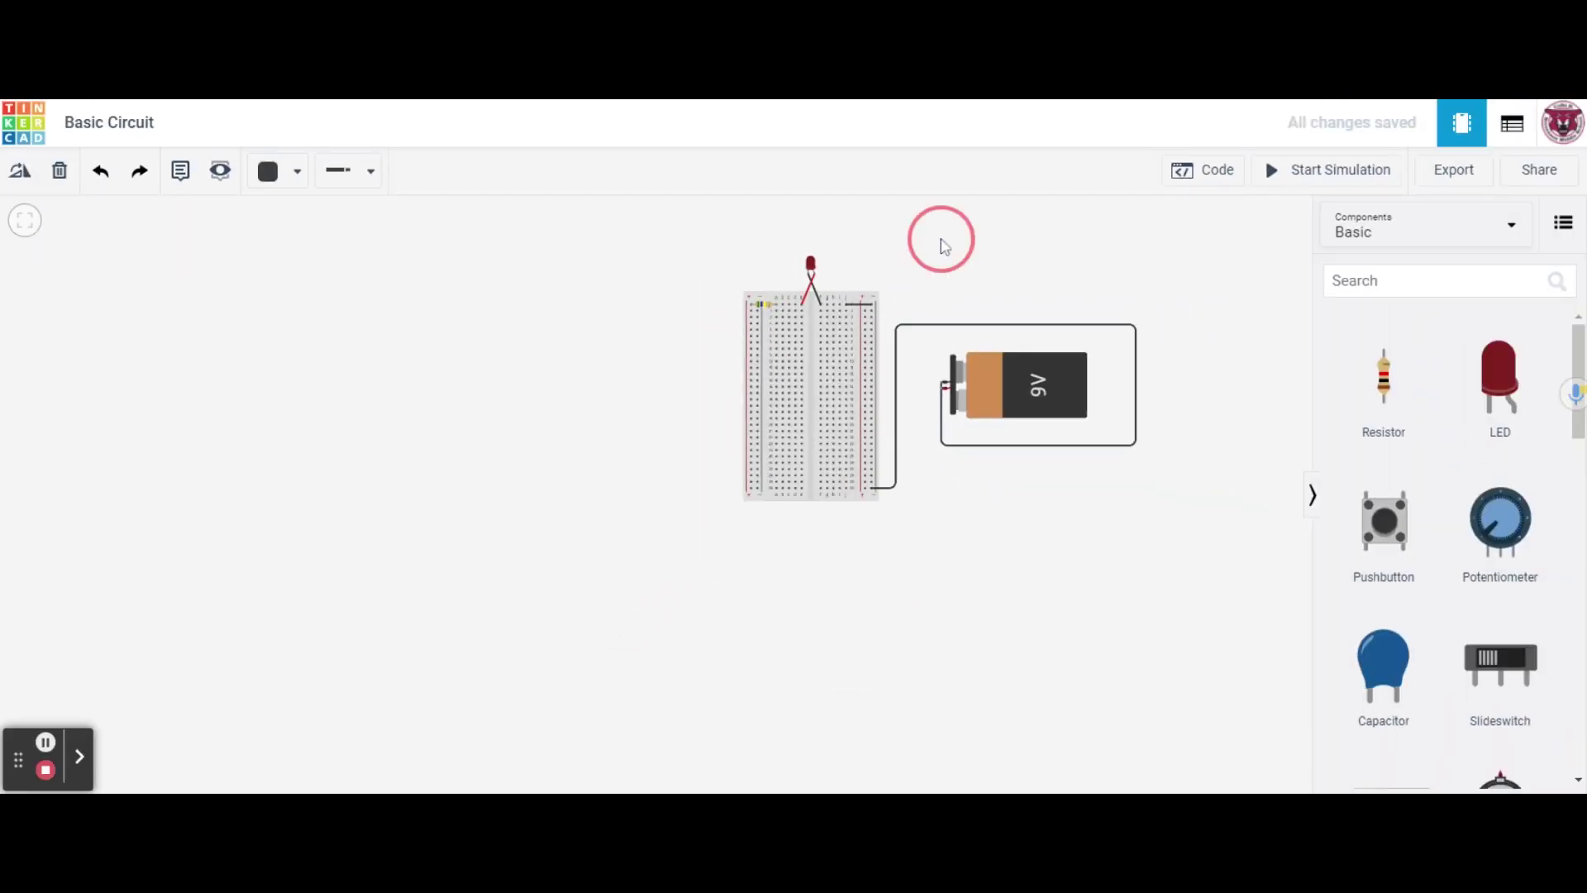
# Route a red wire from the battery's positive terminal beneath the breadboard to the bottom of the left positive rail, straightening its last bend.
pyautogui.click(283, 171)
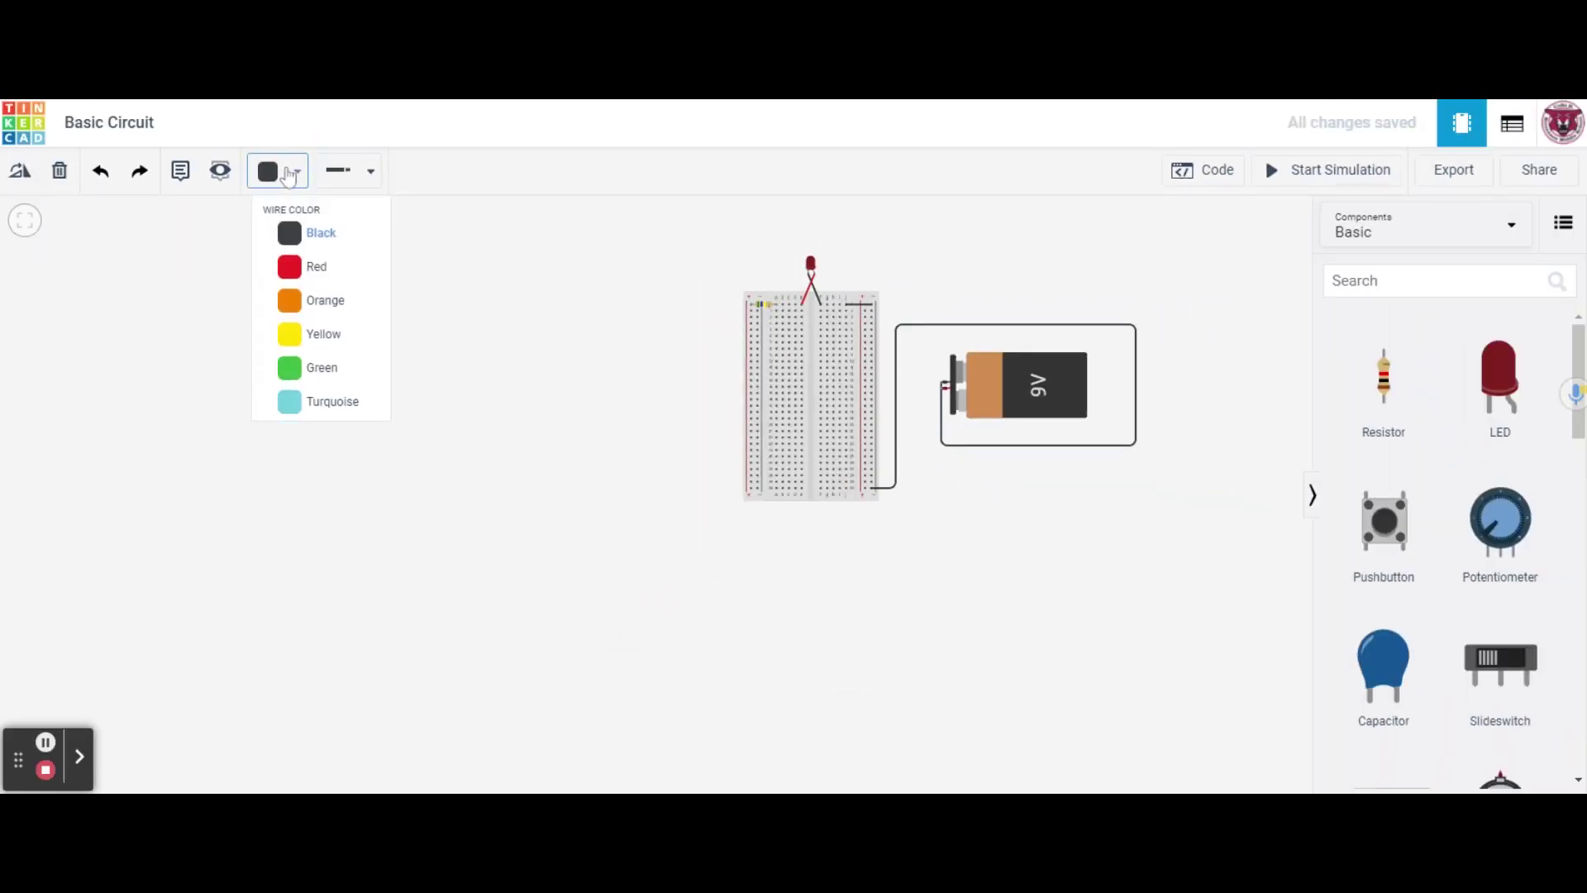
pyautogui.click(311, 276)
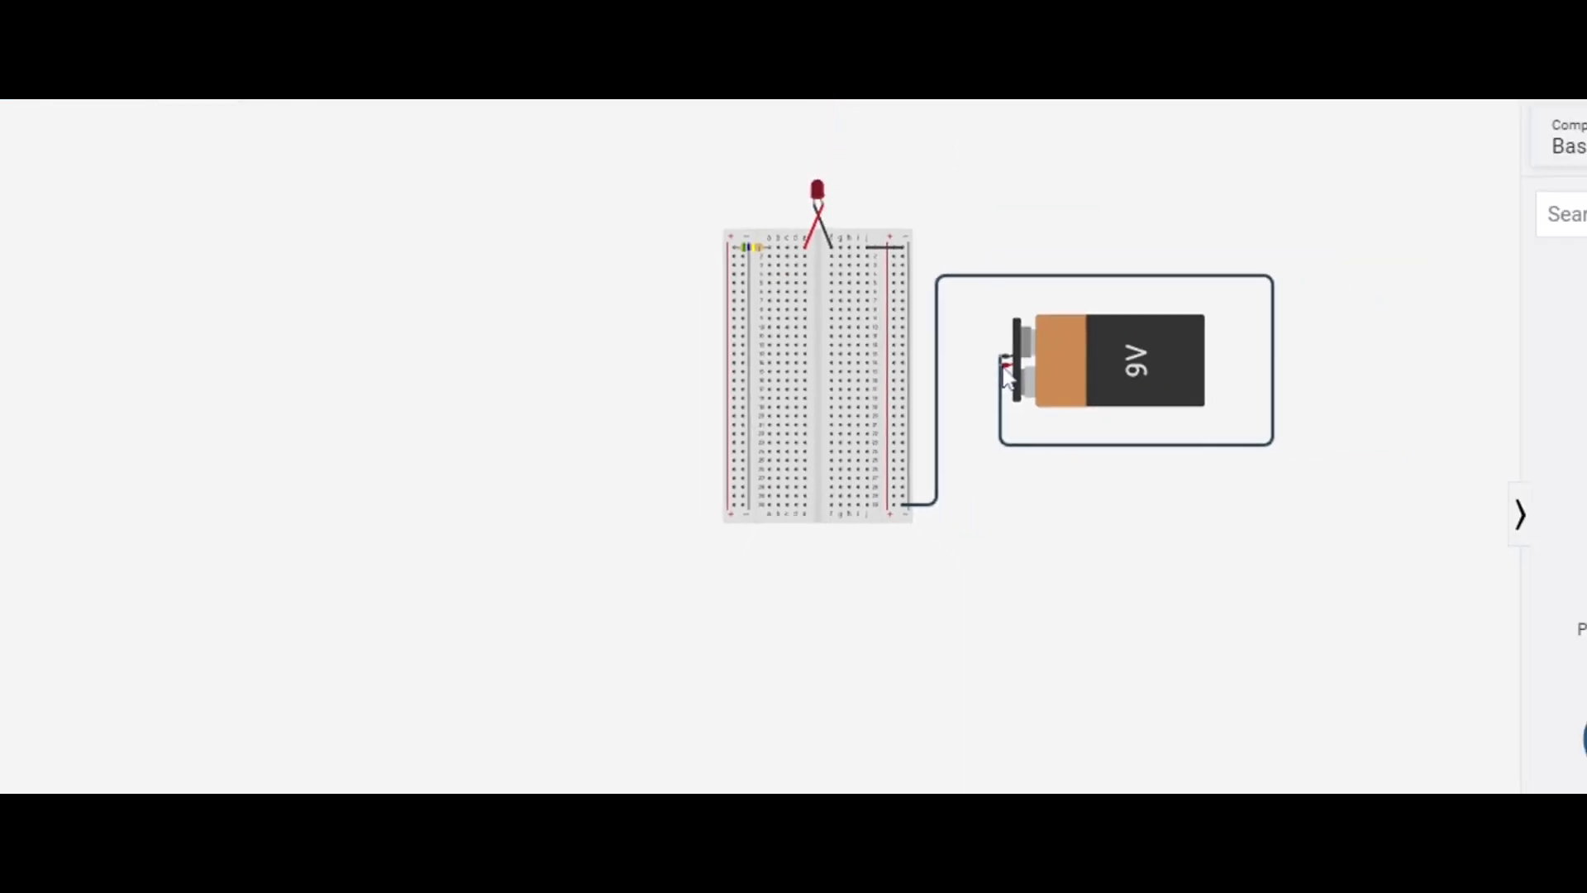
pyautogui.click(1005, 366)
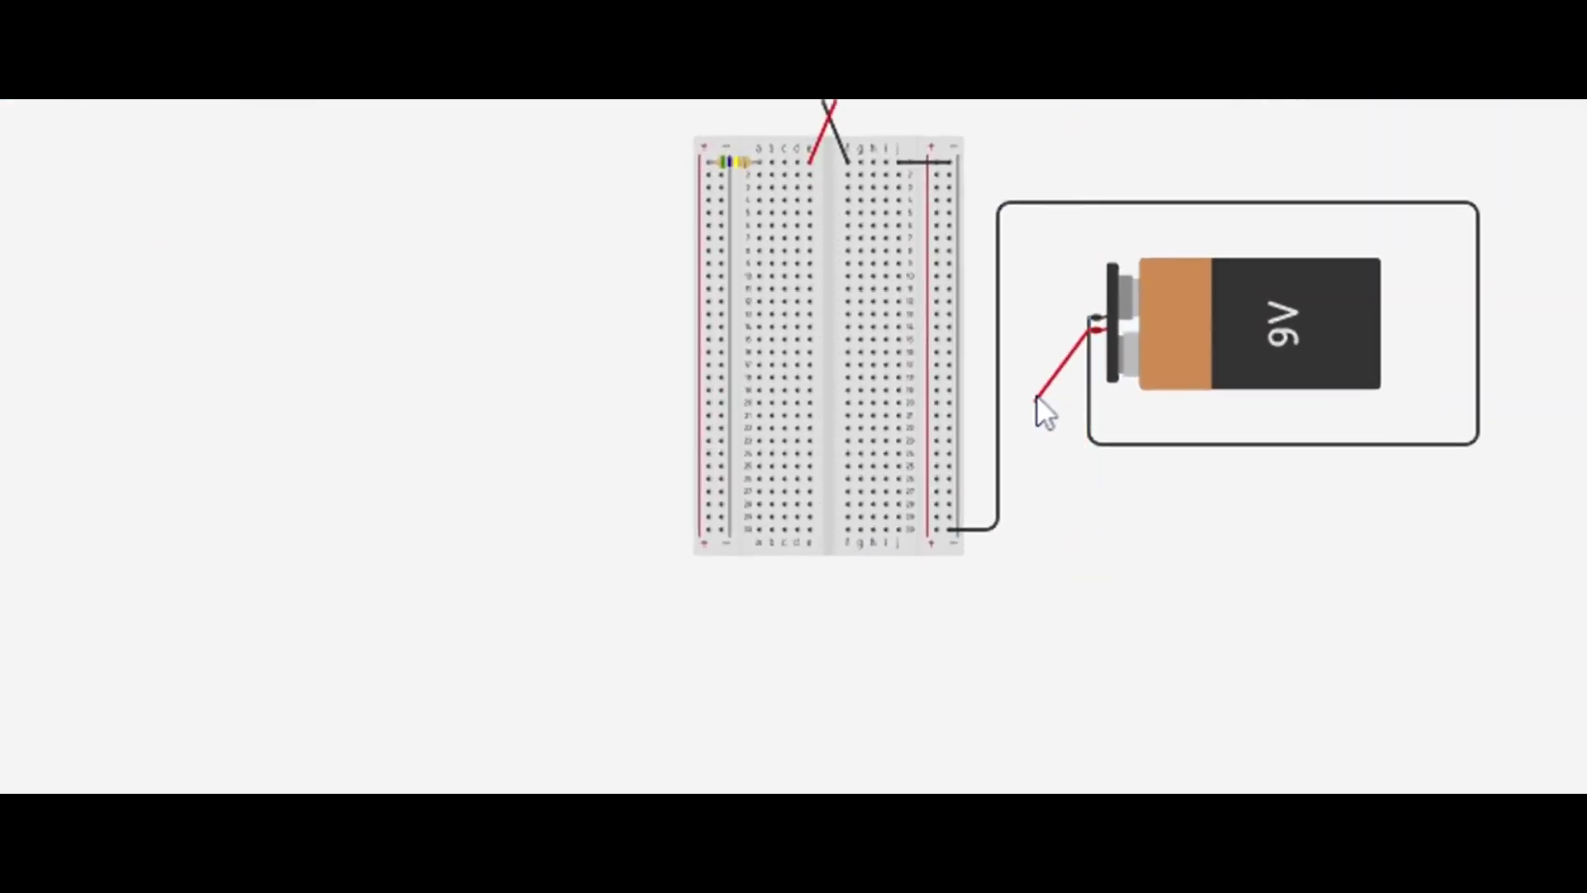
pyautogui.click(1031, 332)
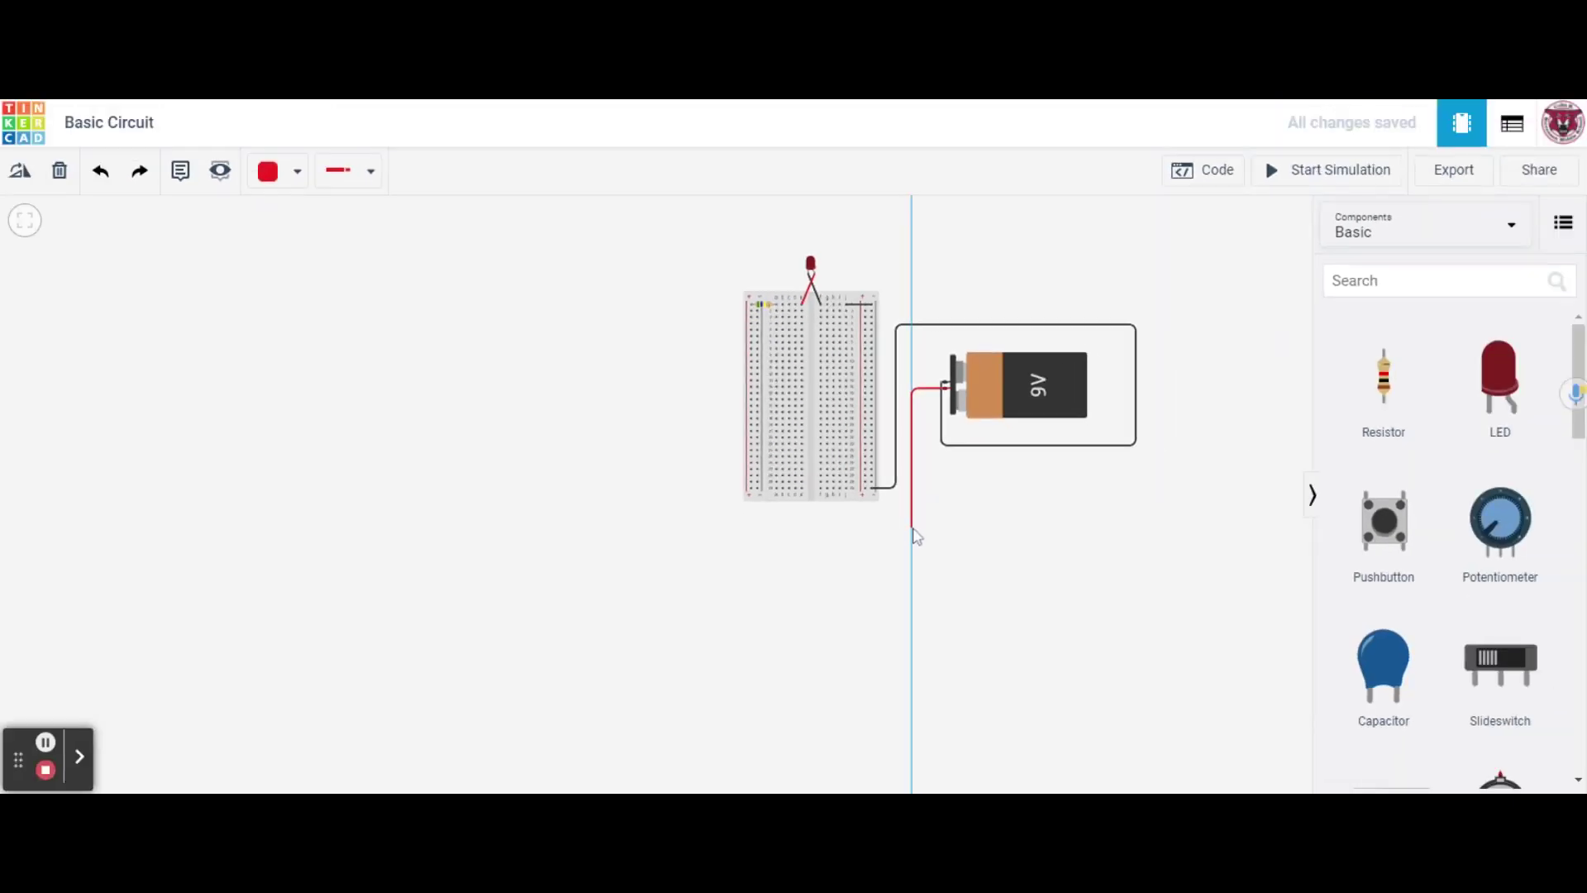
pyautogui.click(897, 534)
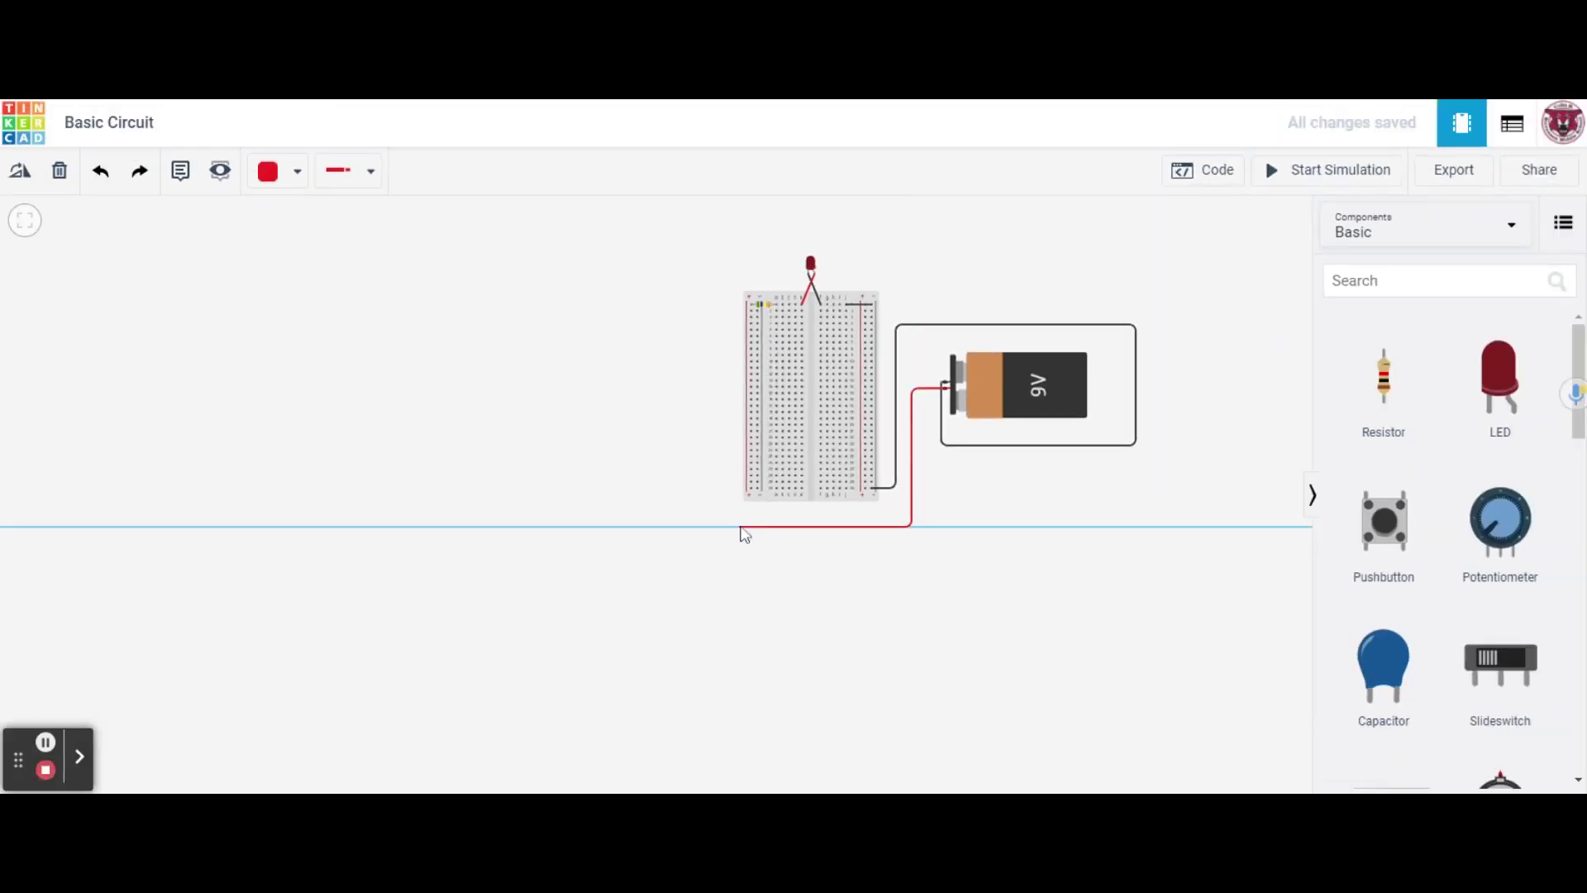
pyautogui.click(717, 526)
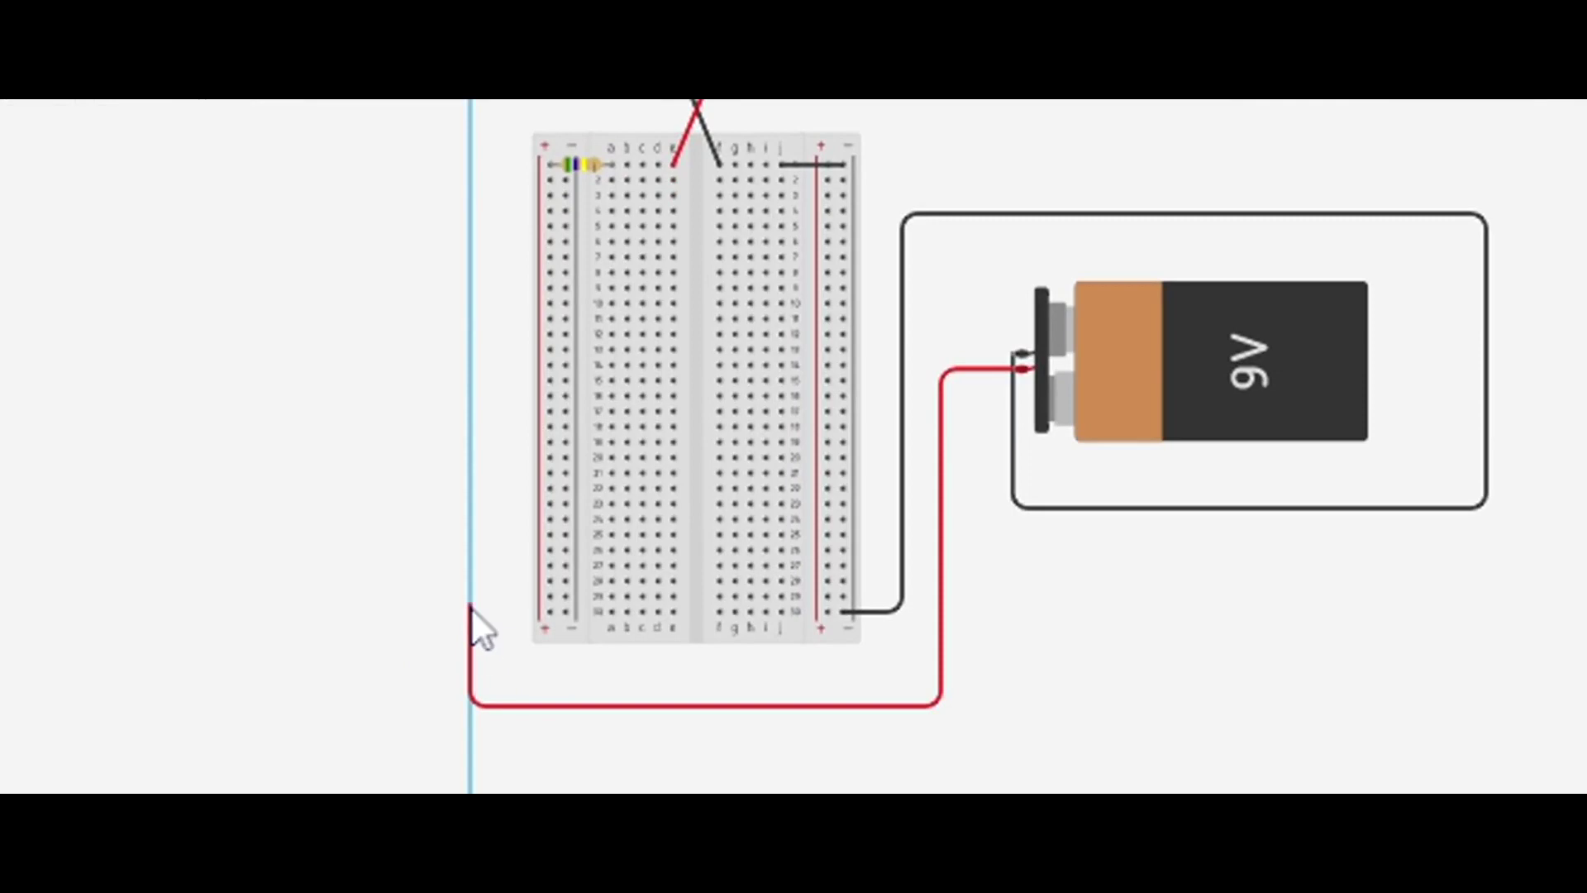
pyautogui.click(471, 608)
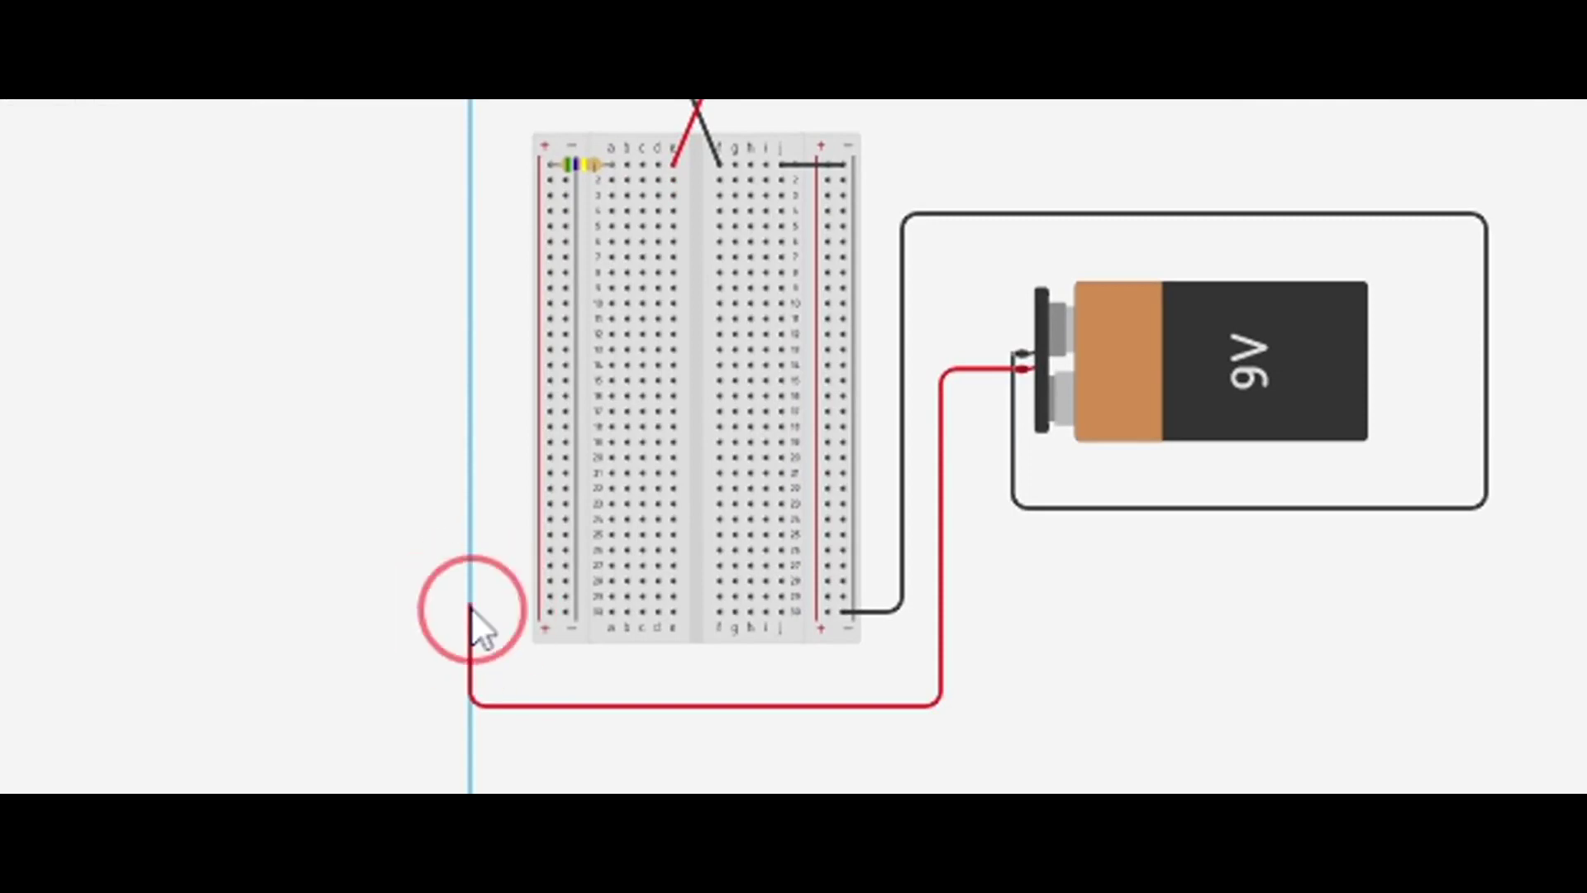
pyautogui.click(549, 611)
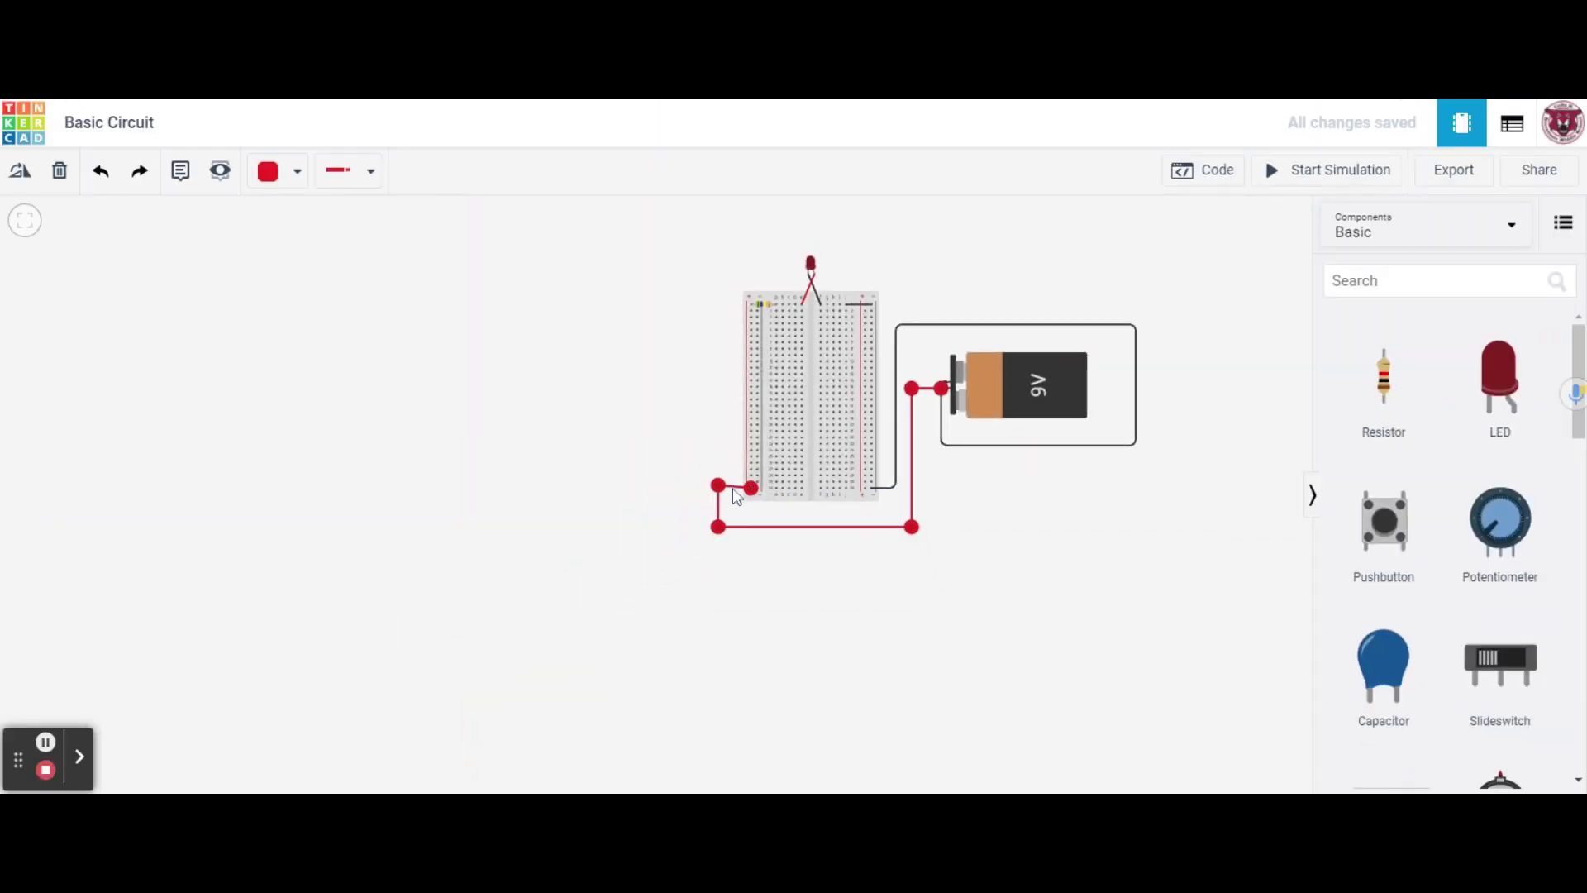
pyautogui.moveTo(719, 487); pyautogui.dragTo(720, 489)
pyautogui.click(1000, 495)
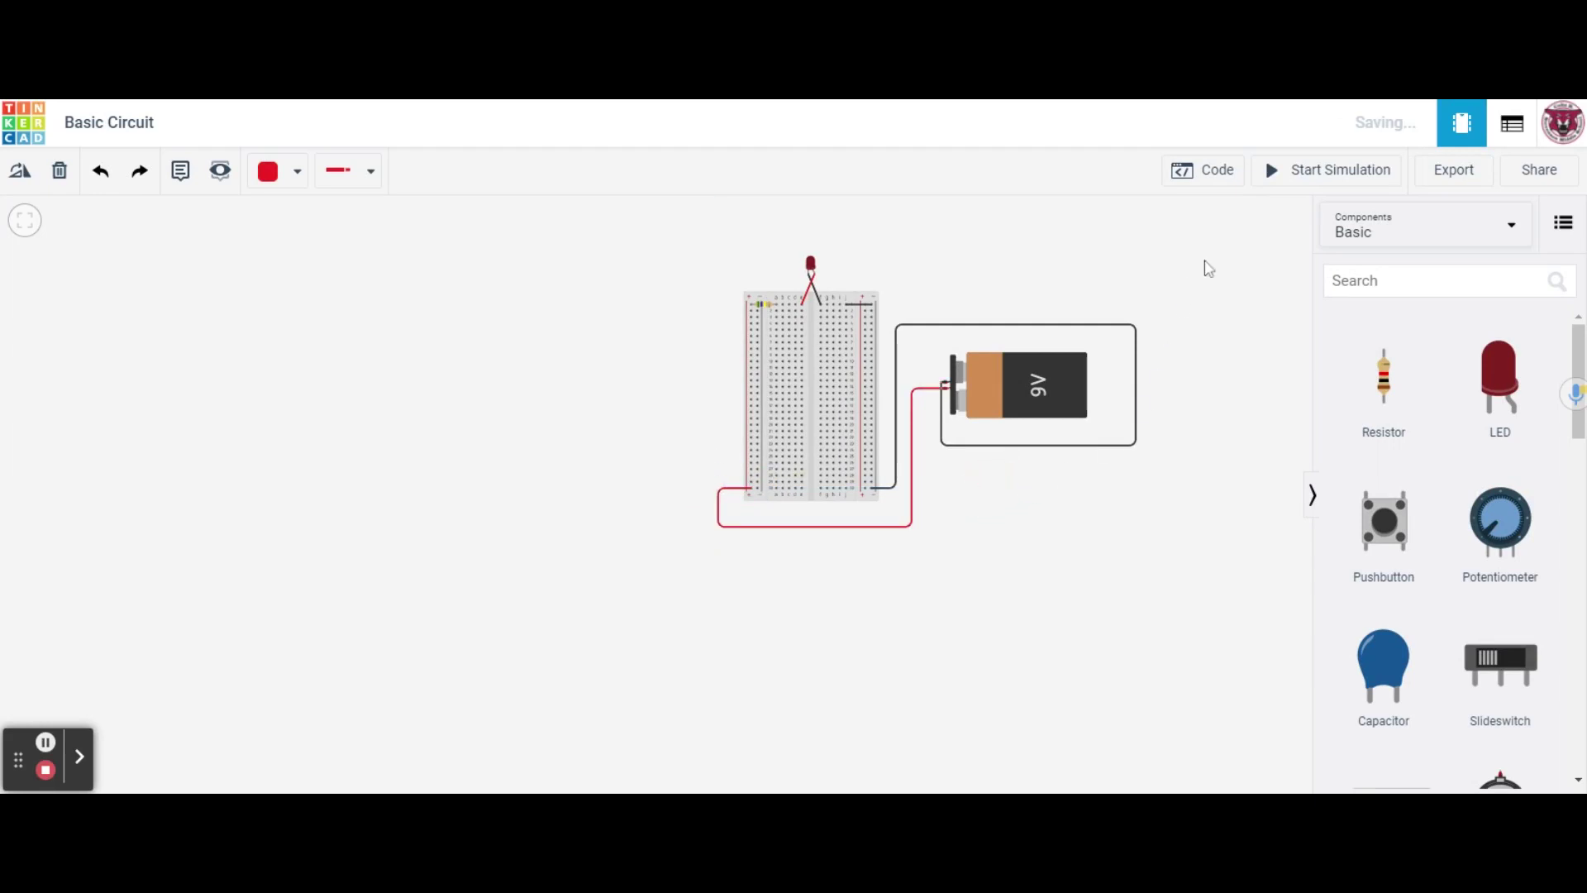
# Run the simulation to check the LED on the breadboard, and stop it.
pyautogui.click(1276, 176)
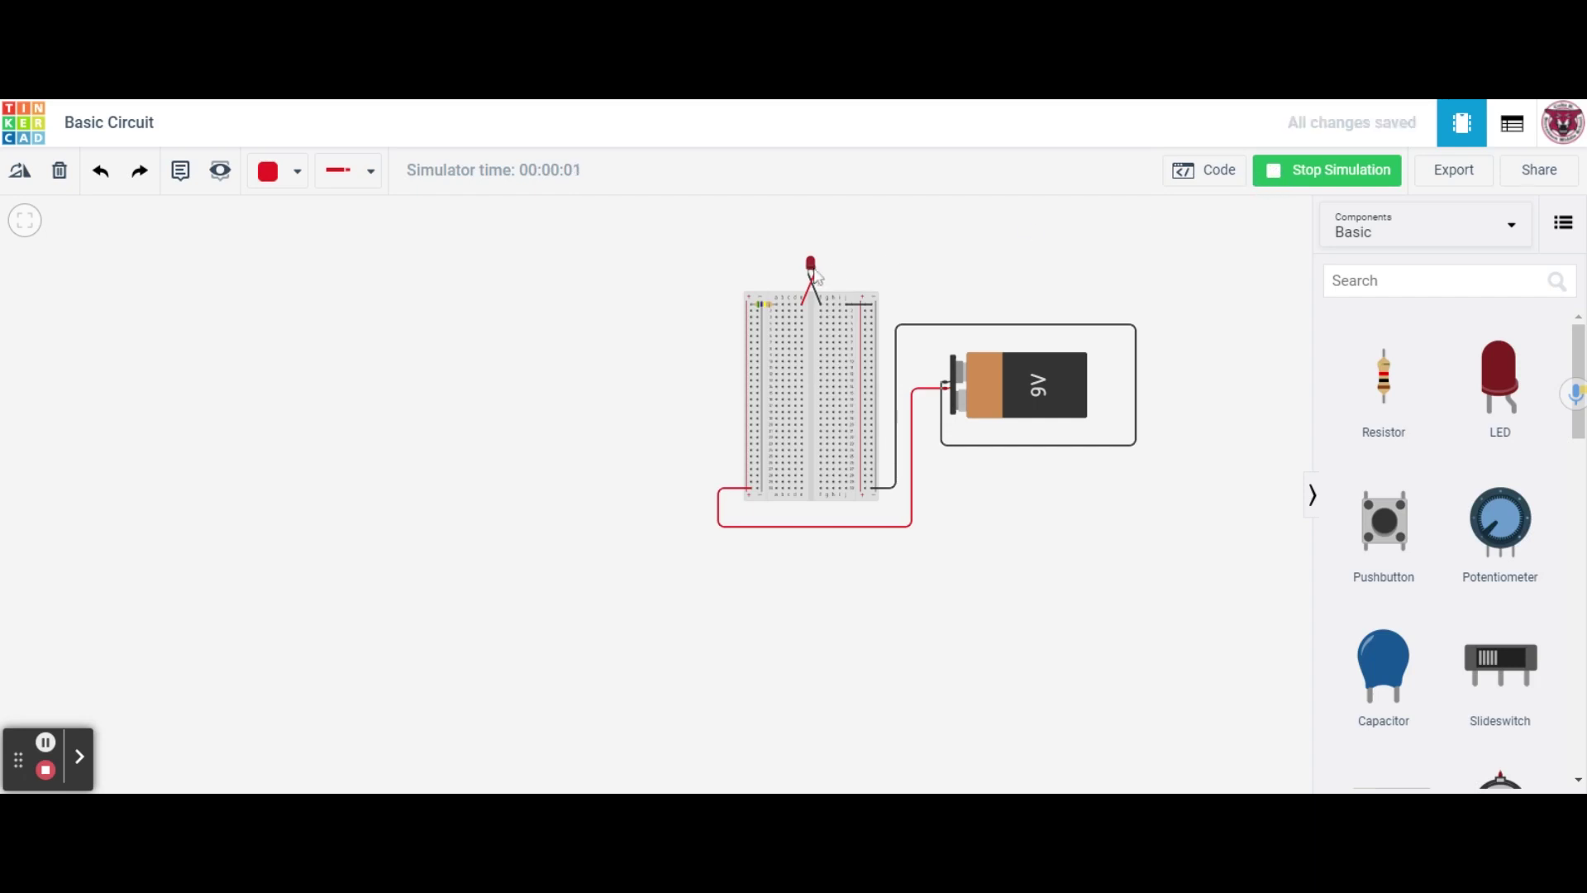
pyautogui.click(1285, 175)
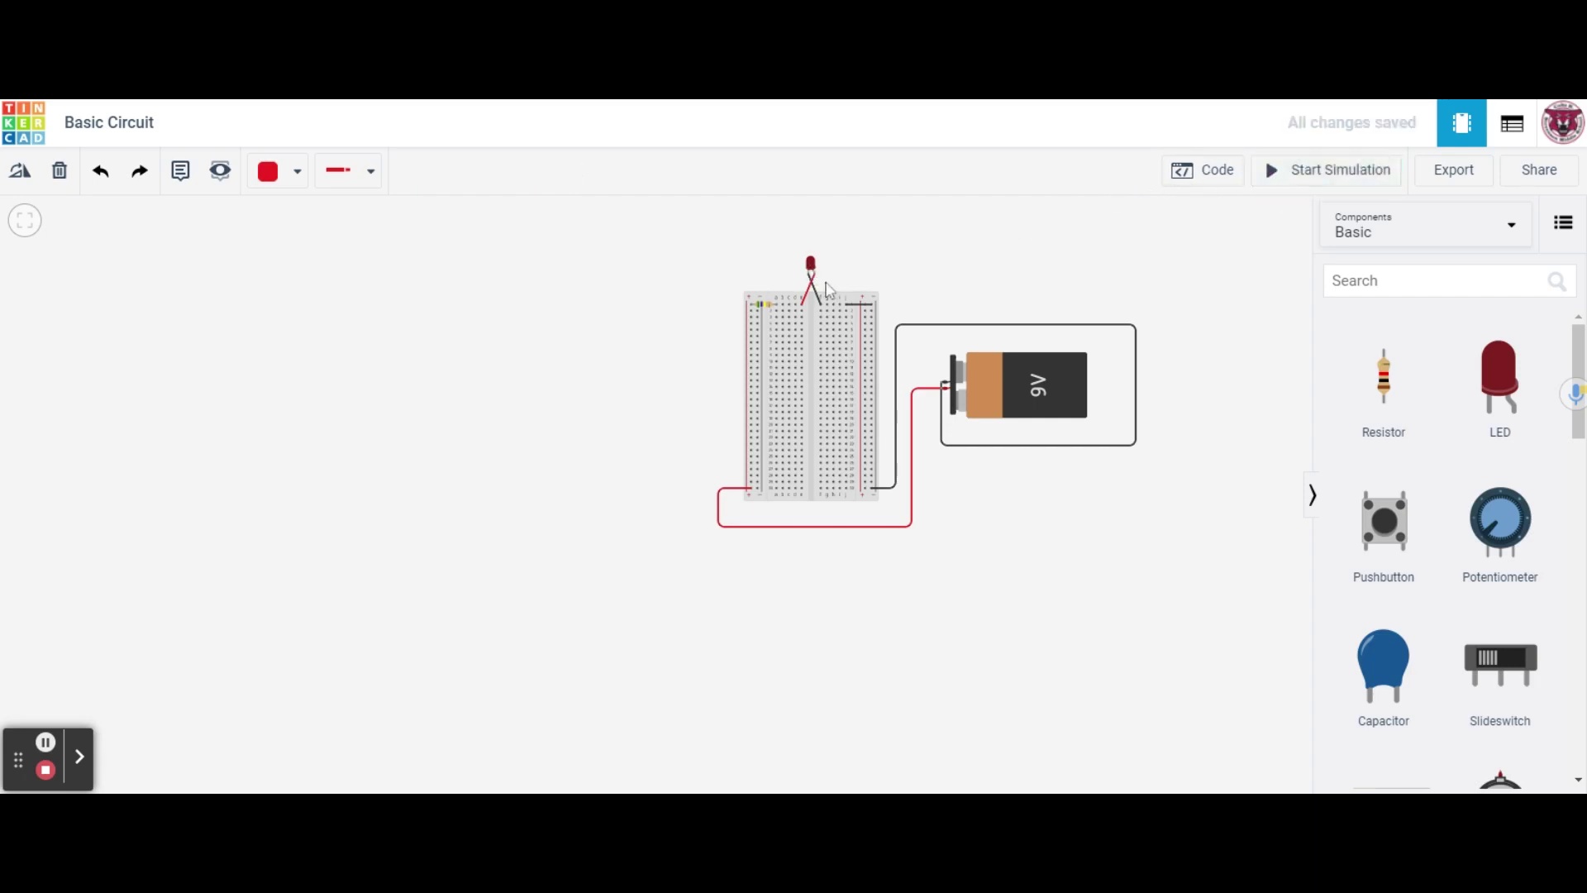
# Set the breadboard resistor to 1 kΩ and start the simulation.
pyautogui.click(765, 306)
pyautogui.doubleClick(1158, 295)
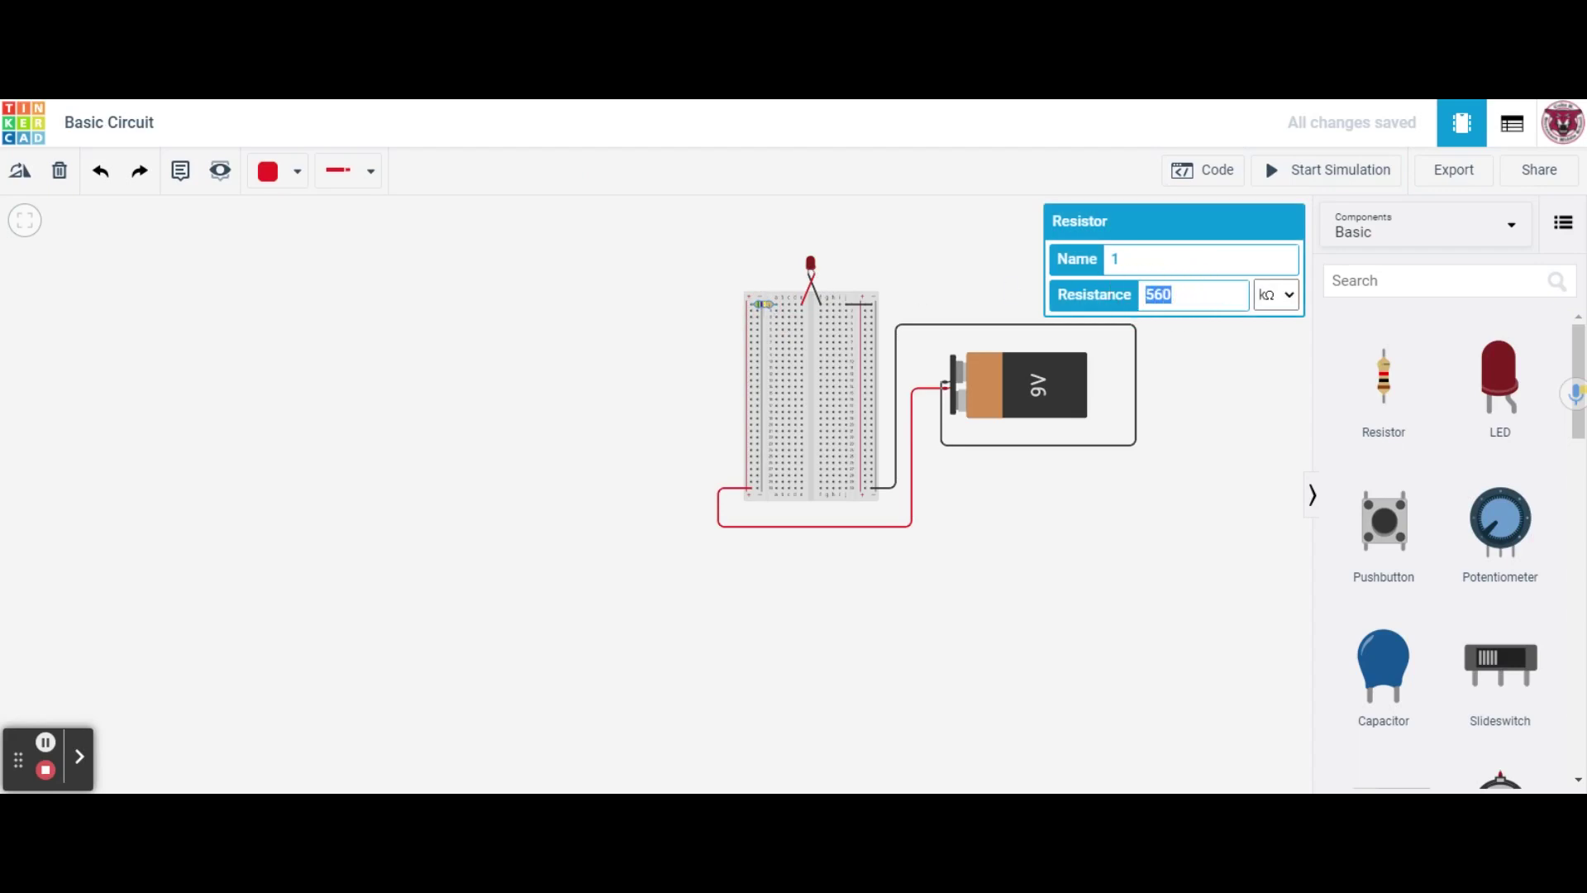
pyautogui.write('1')
pyautogui.click(1169, 372)
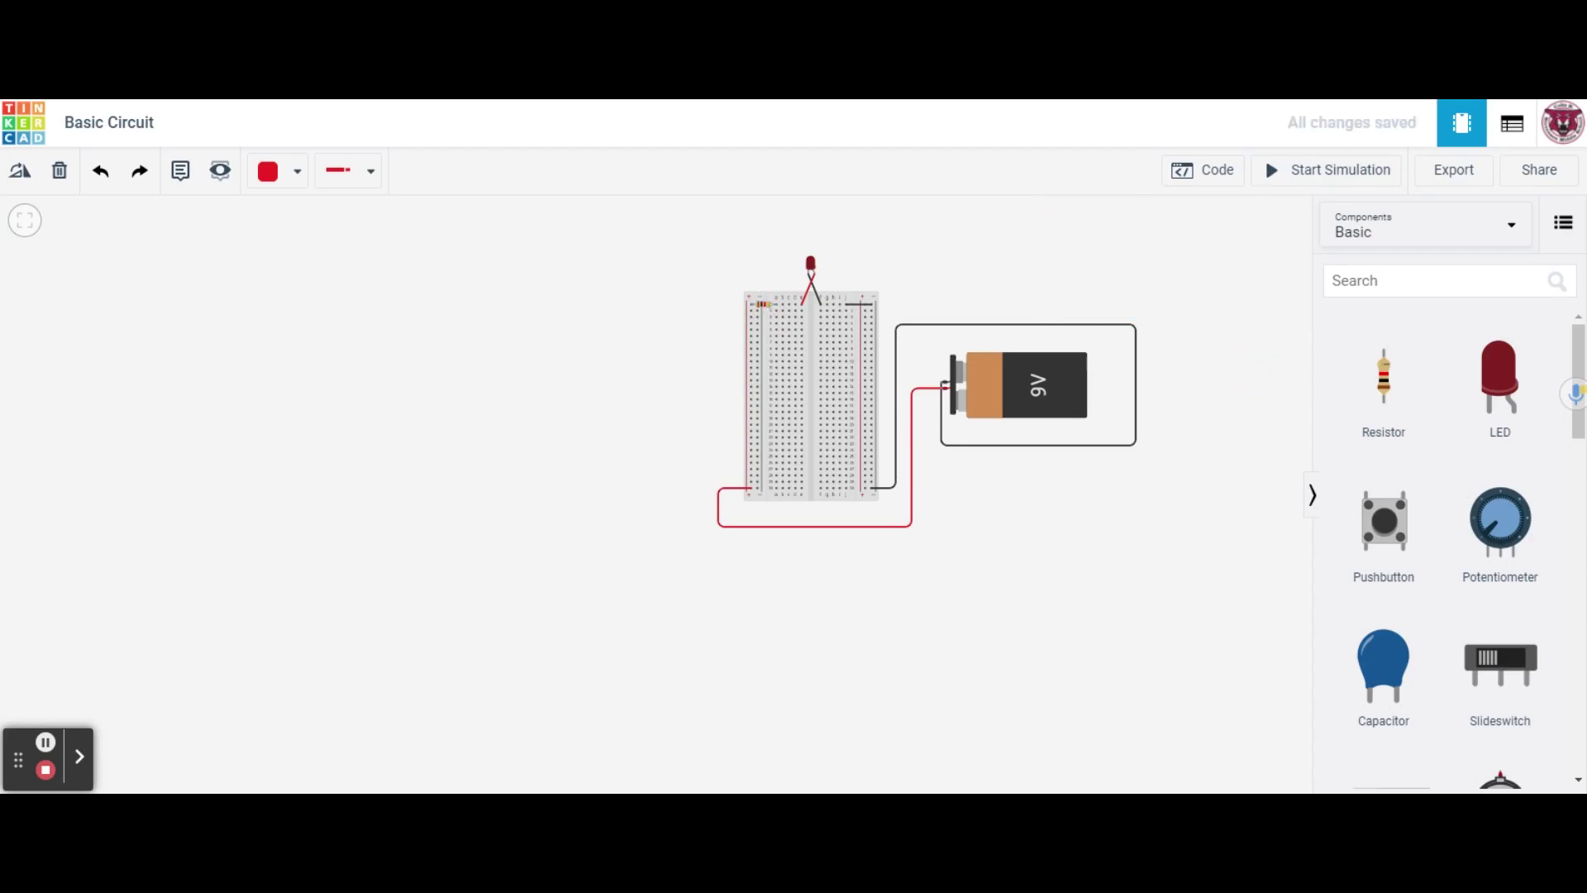
pyautogui.click(1283, 174)
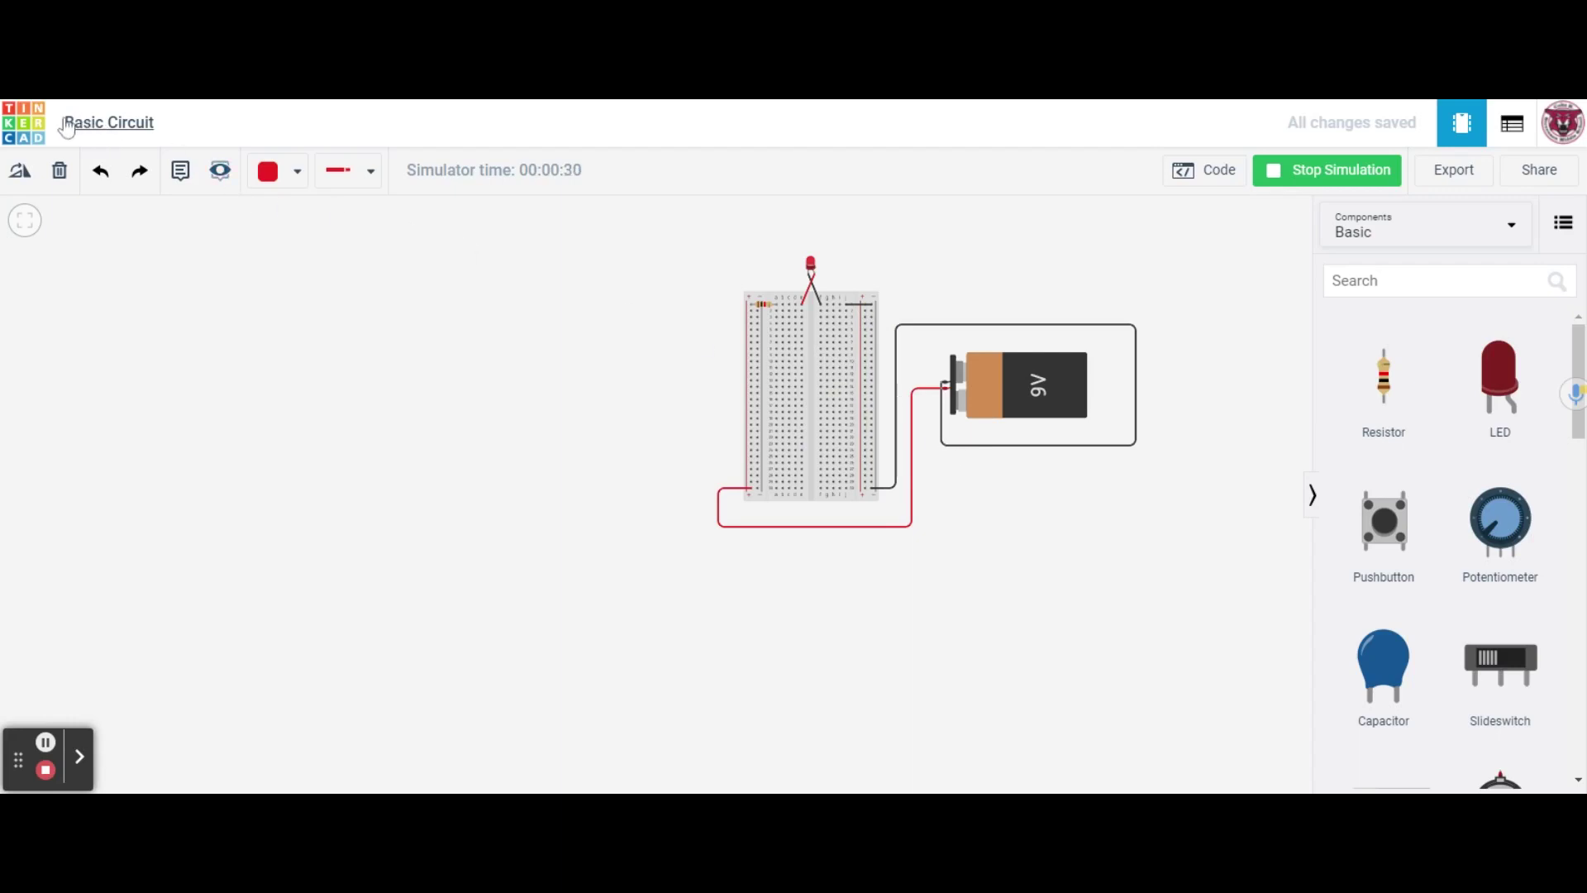
# Rename the design as Basic Breadboard Circuit.
pyautogui.click(110, 130)
pyautogui.click(109, 124)
pyautogui.write('Bread')
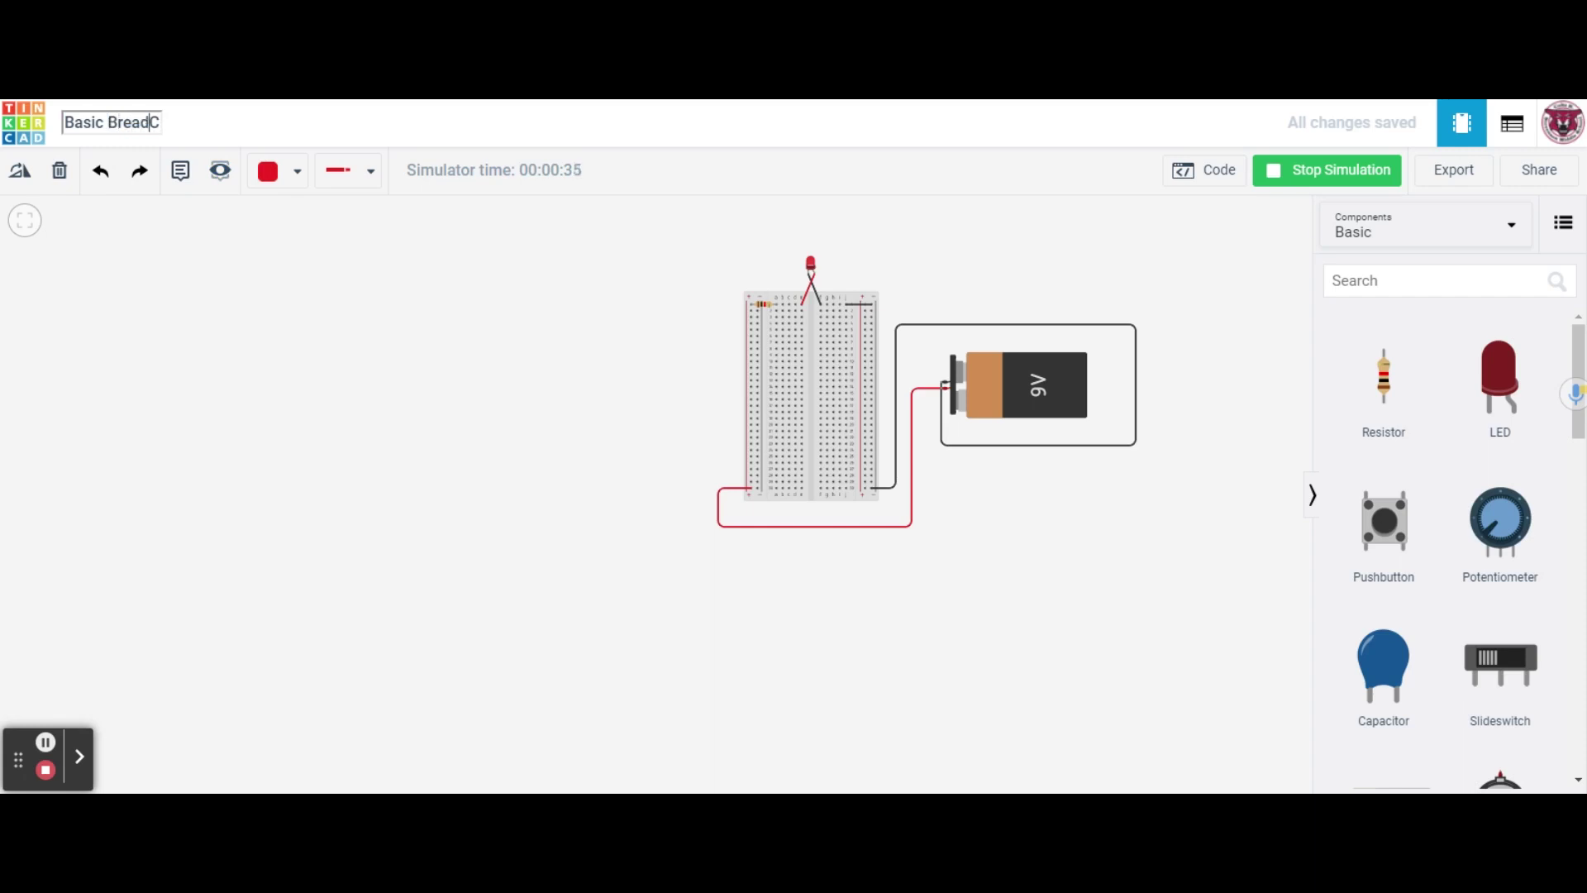
pyautogui.write('board')
pyautogui.click(361, 369)
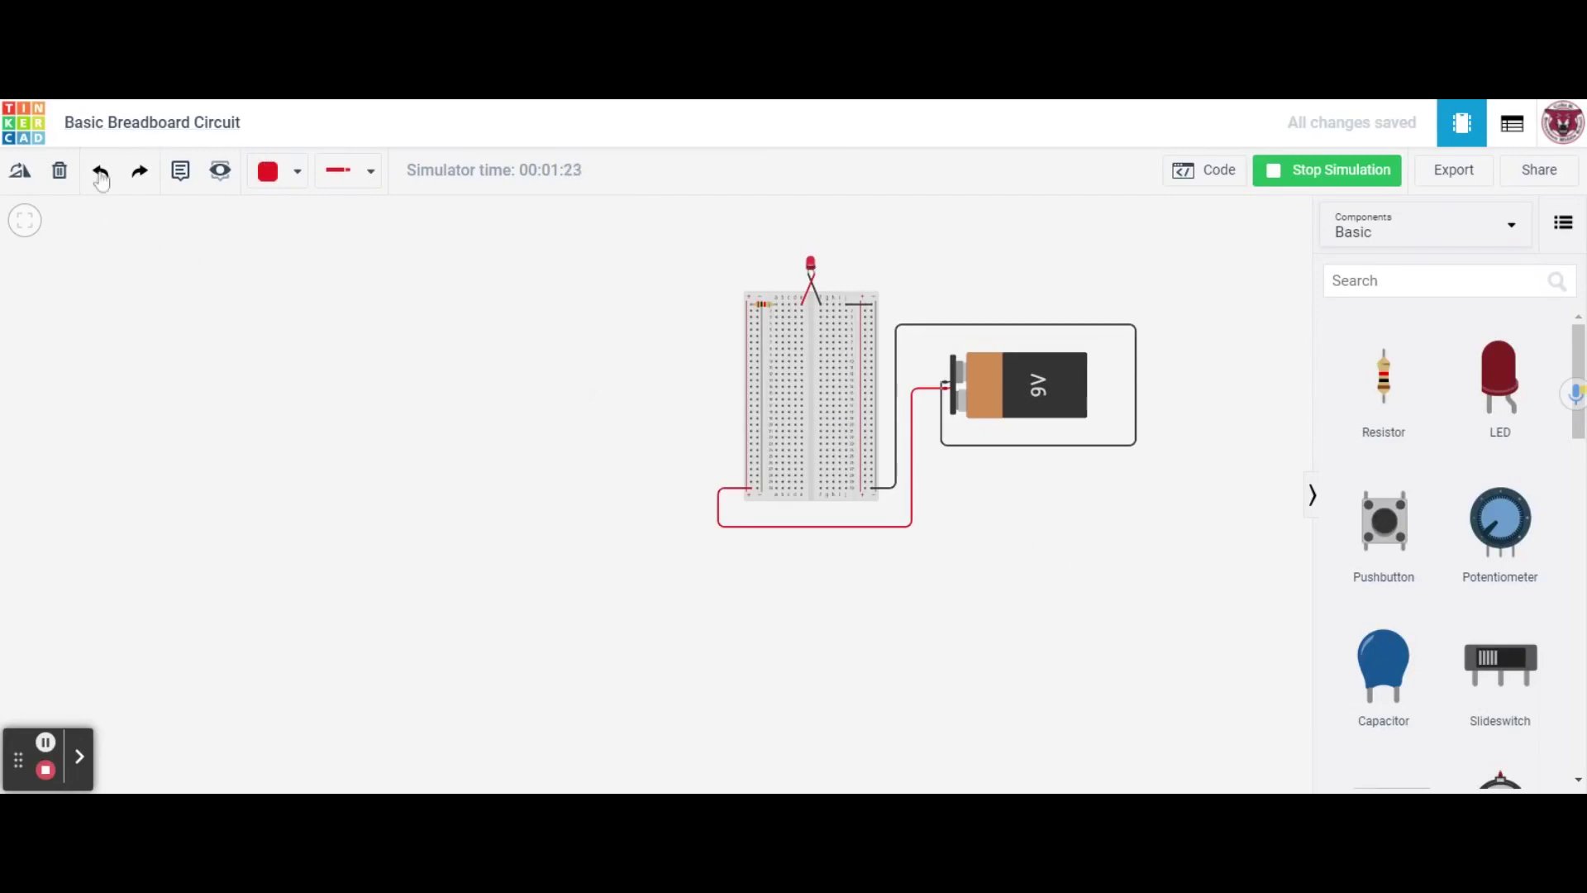
# Delete the breadboard circuit and the leftover LED from the workplane.
pyautogui.click(784, 393)
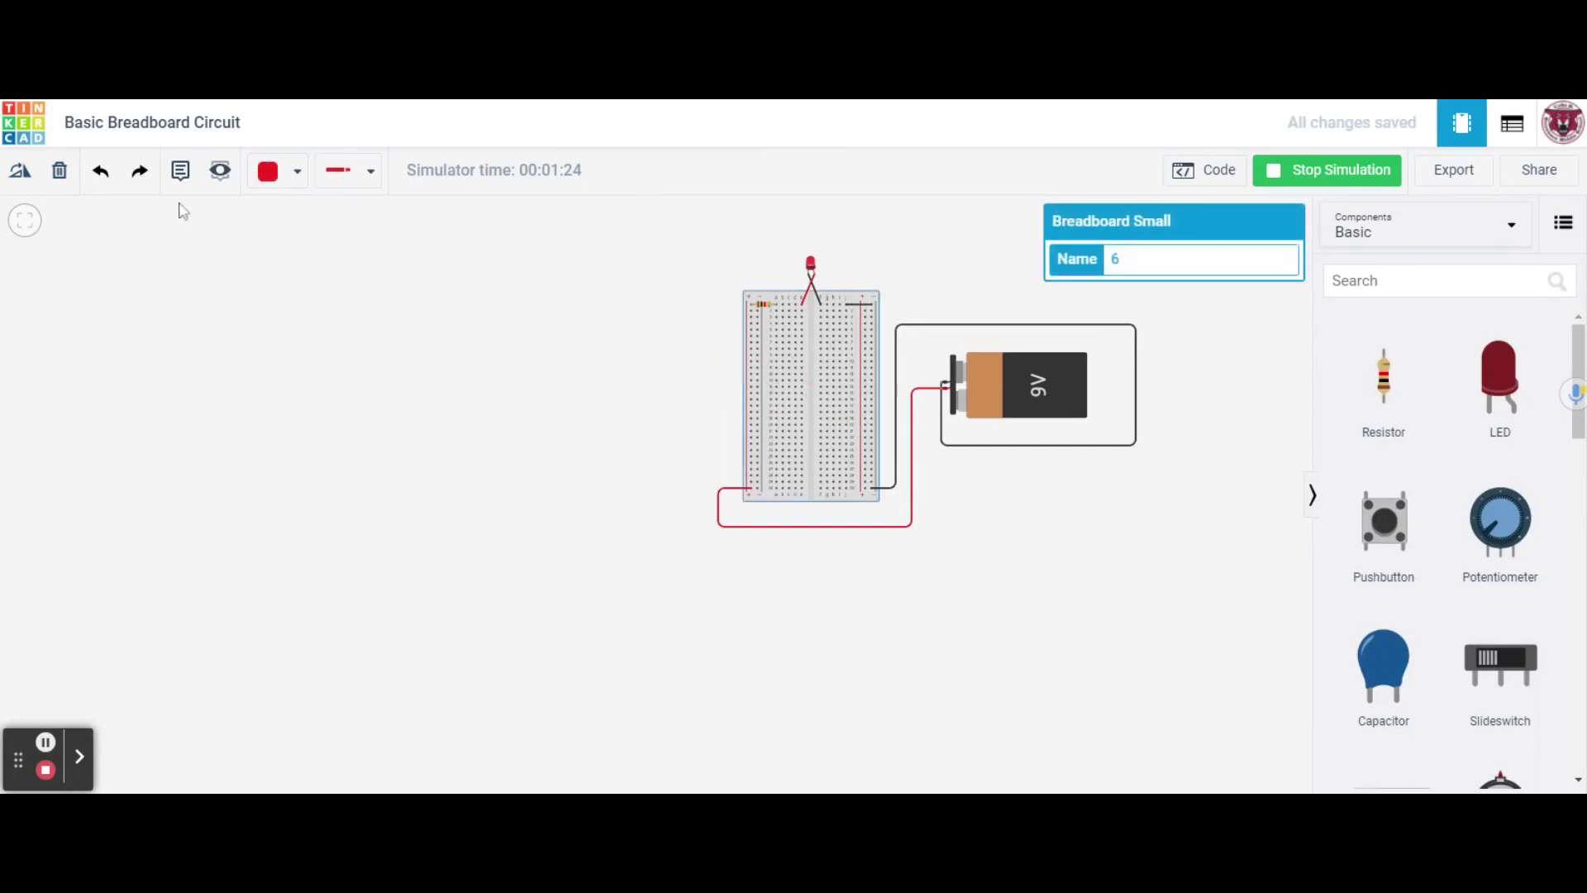
pyautogui.click(58, 170)
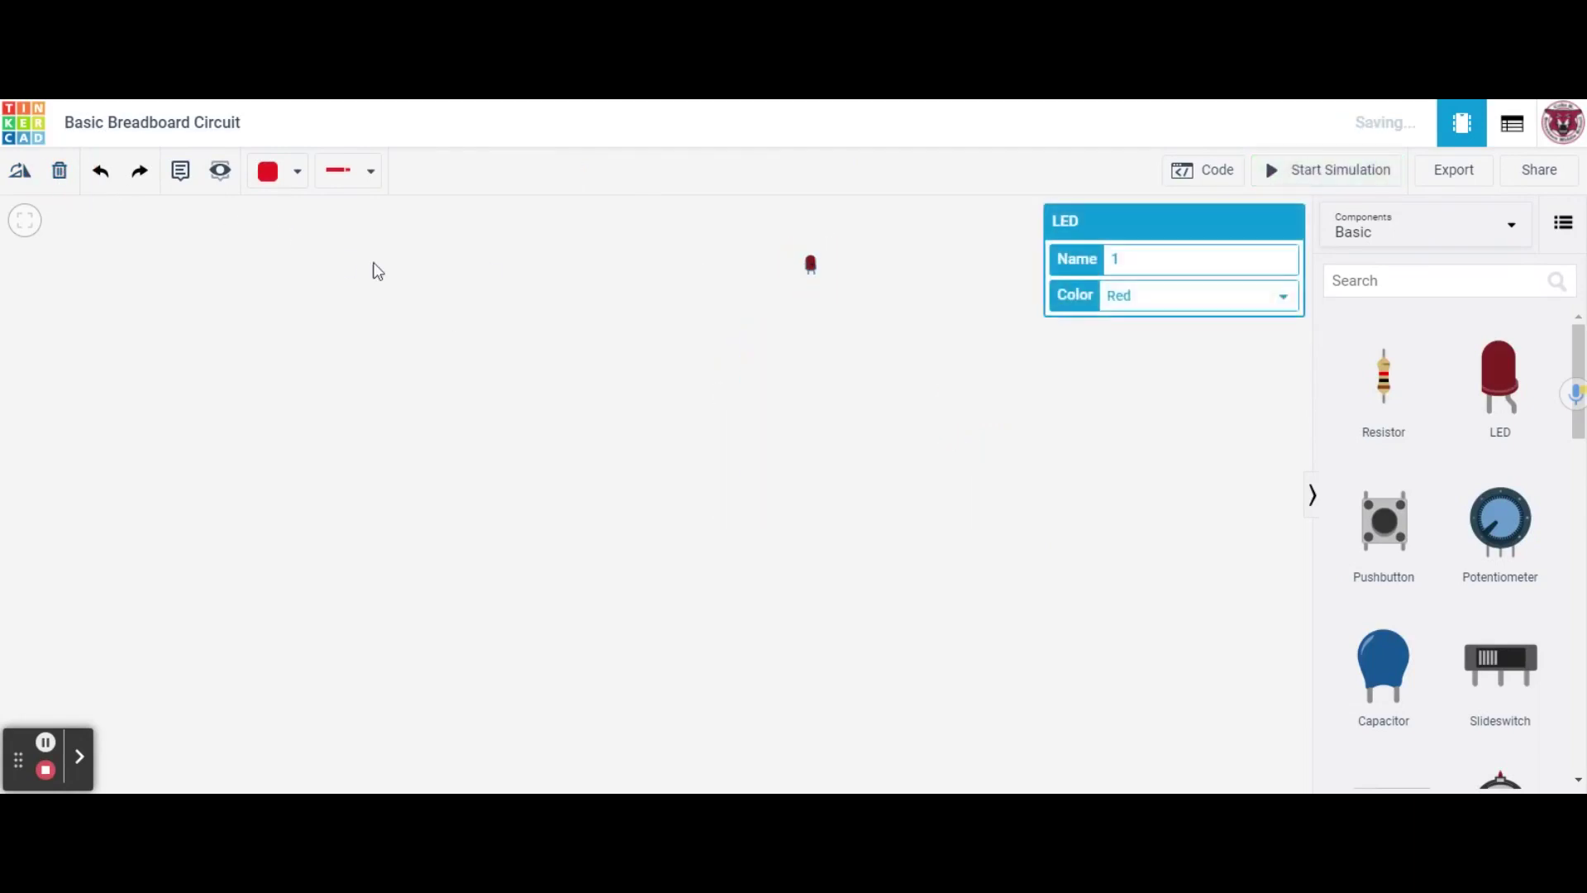
pyautogui.click(54, 172)
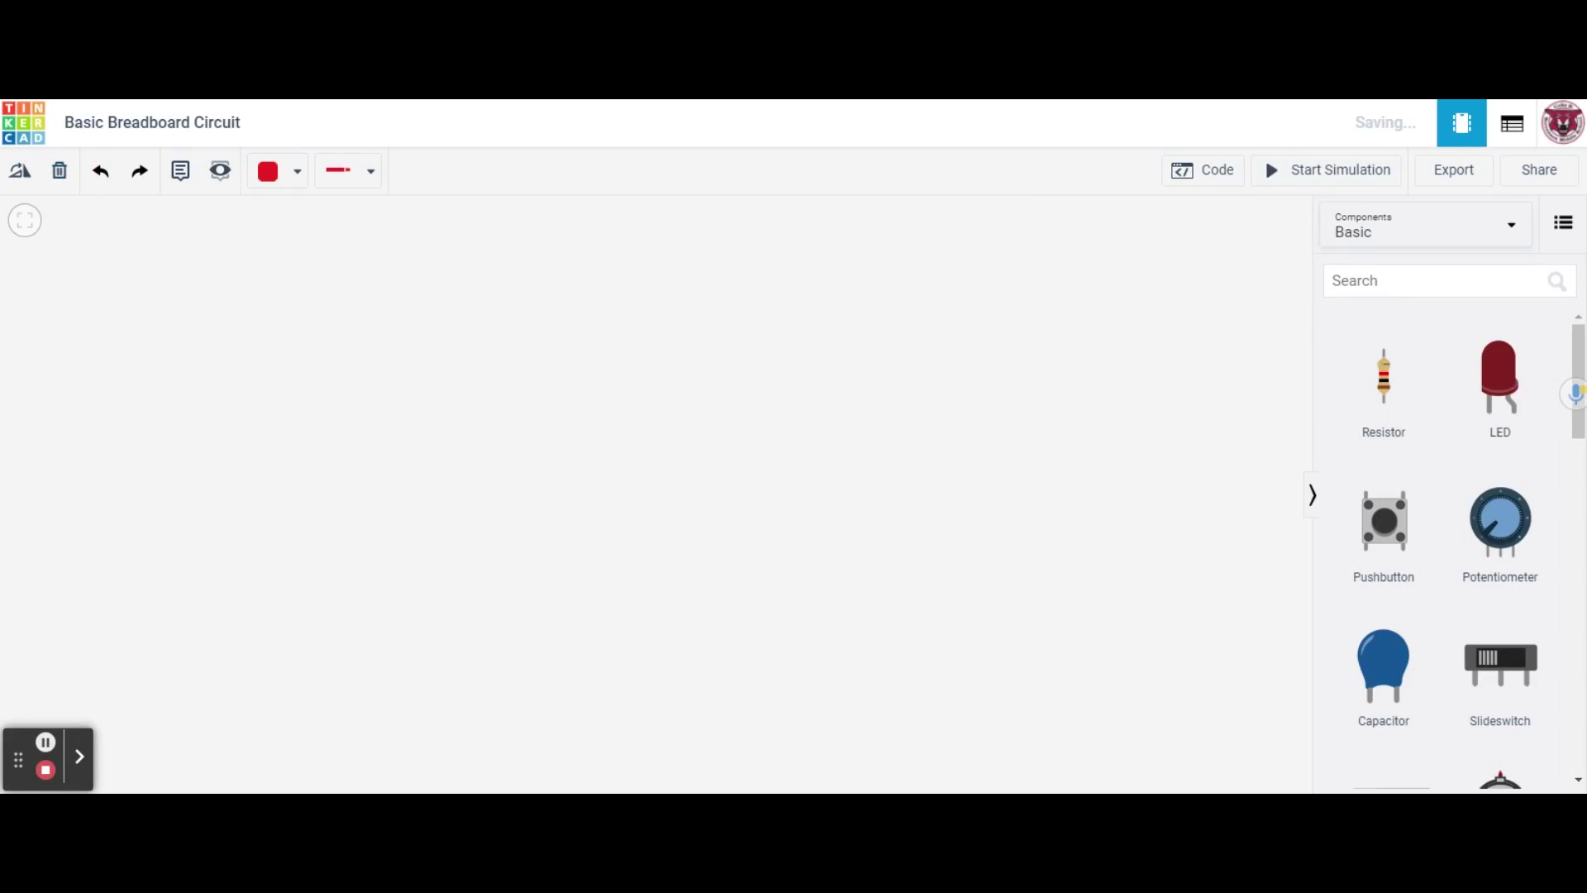
# Place an Arduino Uno R3 on the workplane and shift it lower to leave room above its digital pins.
pyautogui.scroll(-7, 1581, 434)
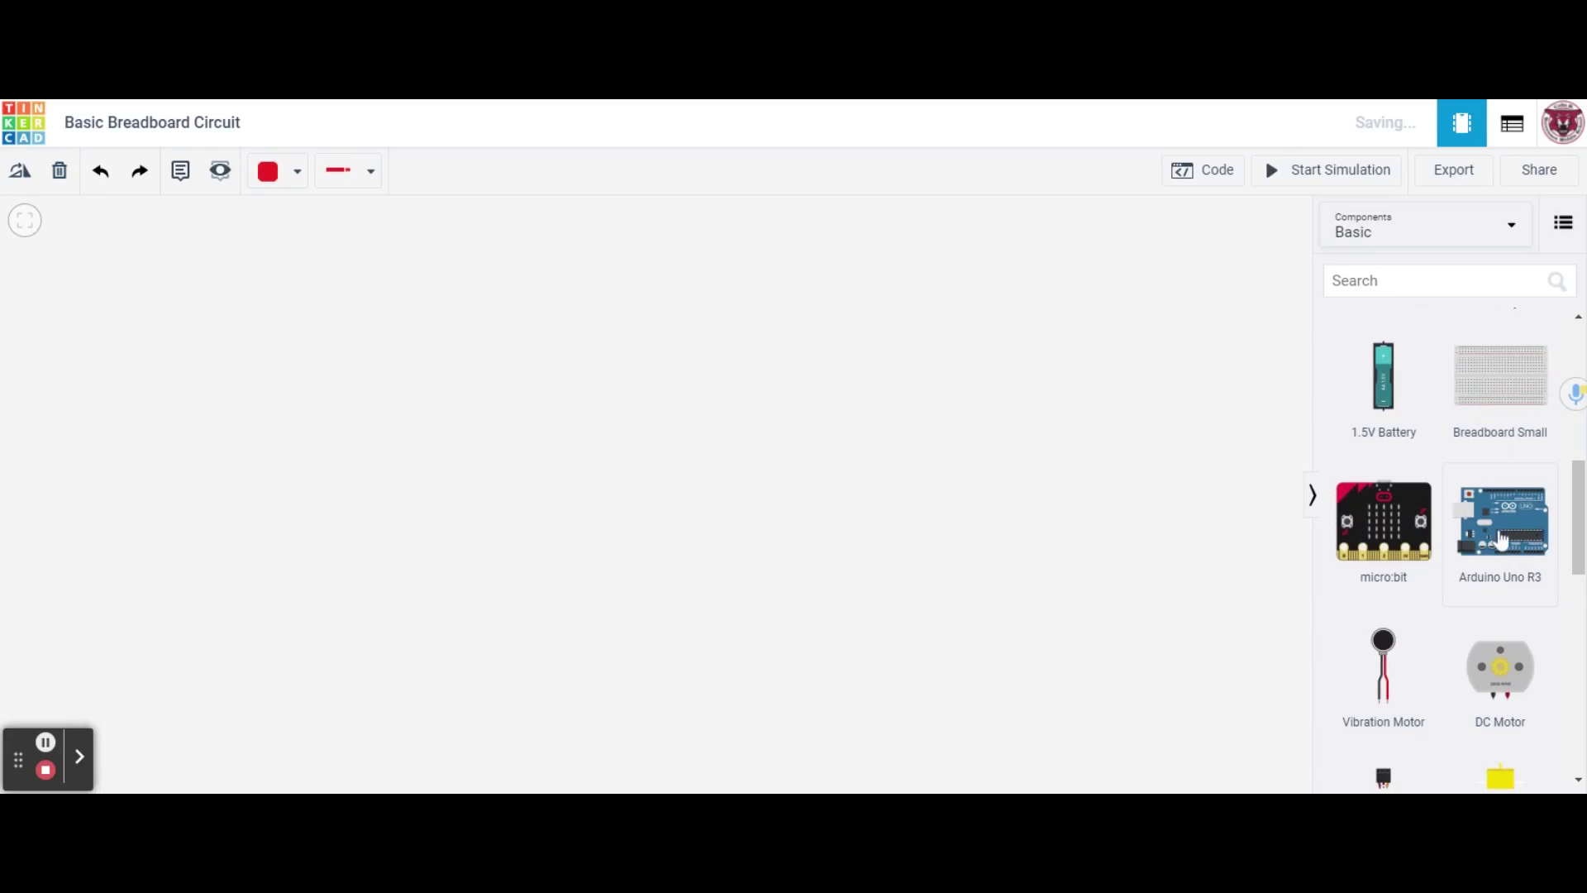
pyautogui.moveTo(1502, 539); pyautogui.dragTo(664, 518)
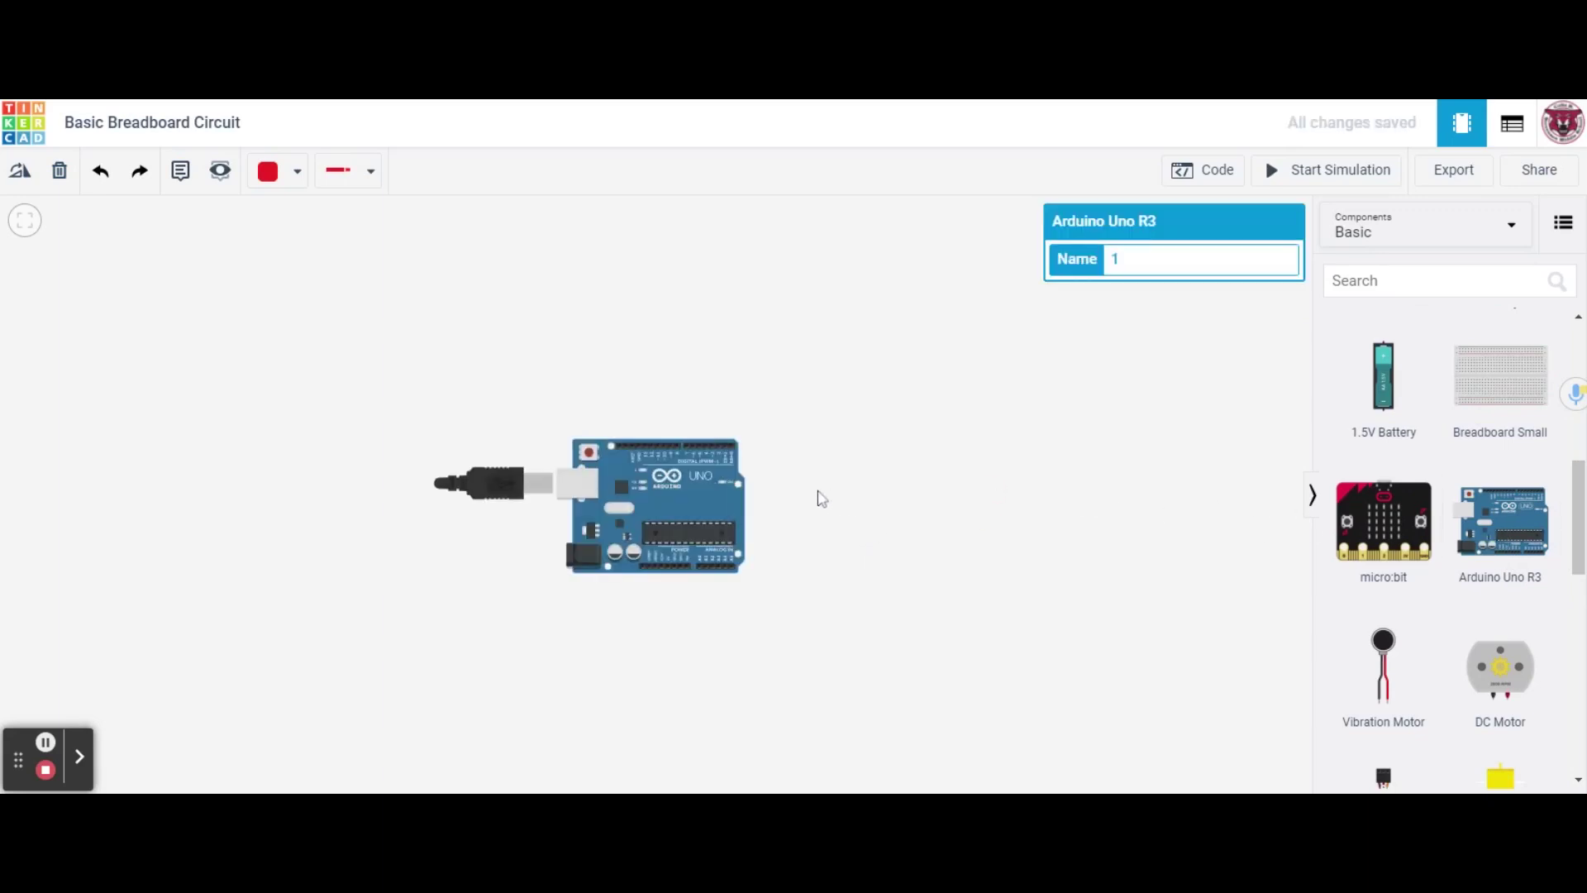
pyautogui.scroll(5, 692, 520)
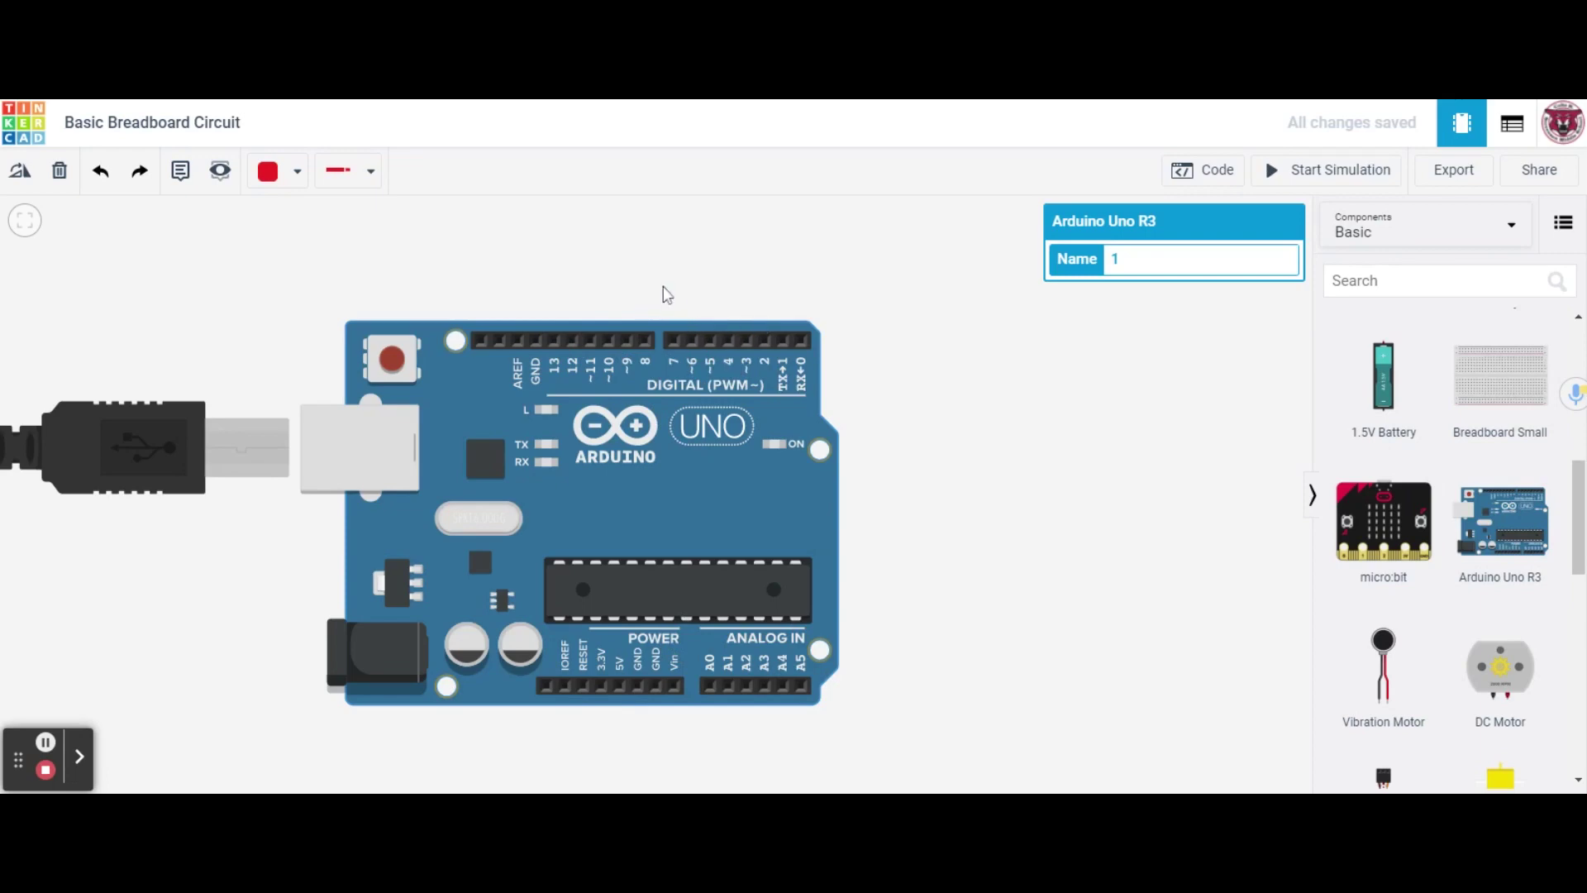
pyautogui.scroll(-5, 666, 294)
pyautogui.moveTo(649, 333); pyautogui.dragTo(681, 545)
# Place a red LED above the Arduino's digital pins and a resistor between the LED and the board.
pyautogui.scroll(5, 1456, 554)
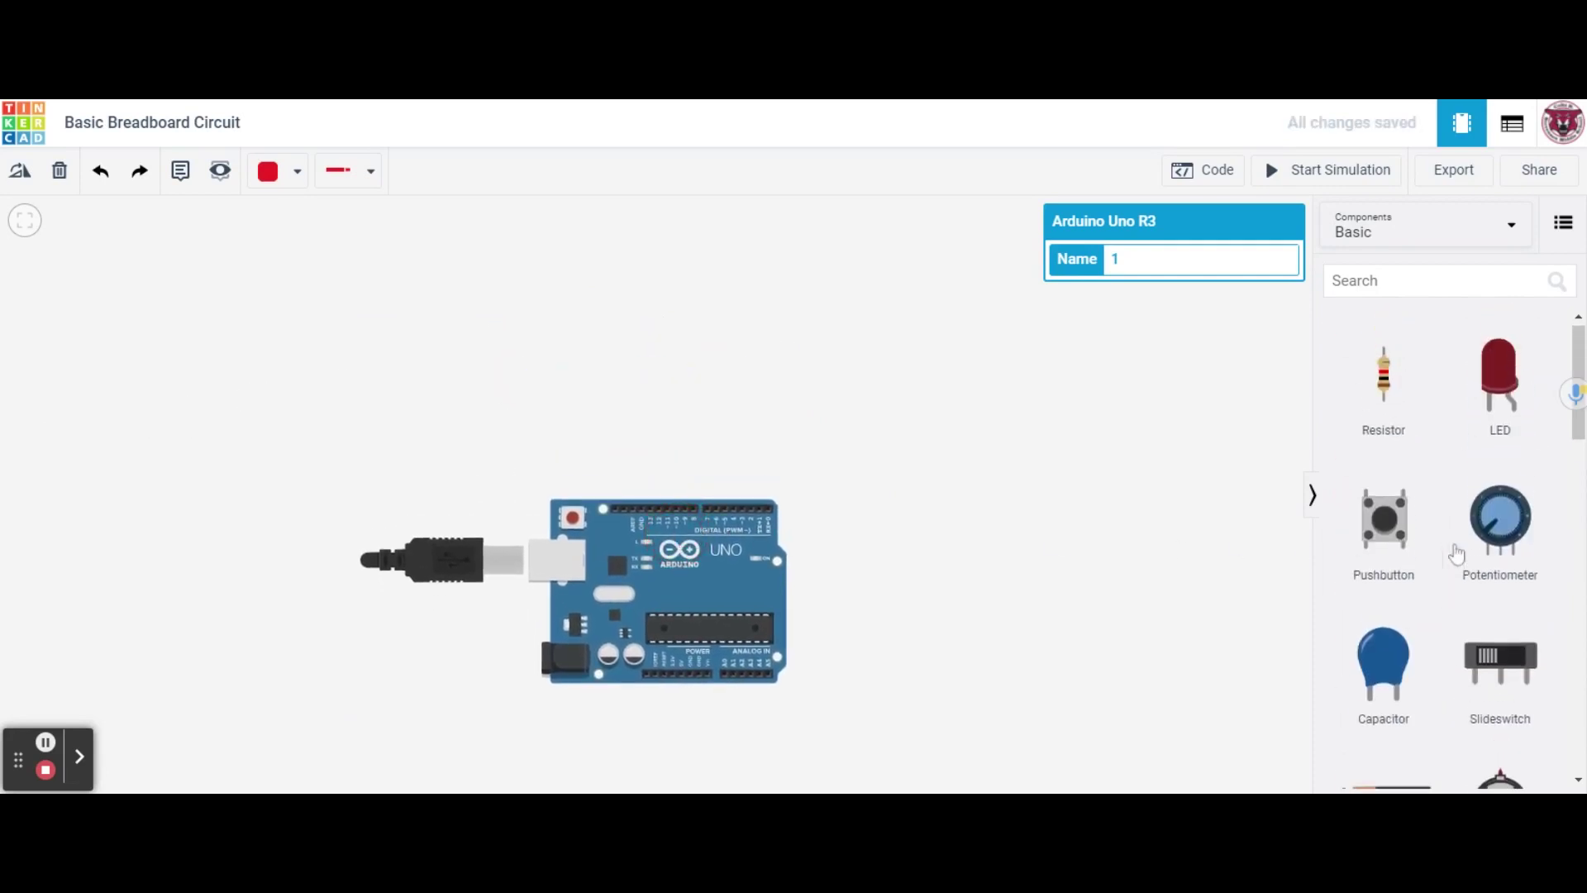
pyautogui.moveTo(1502, 369); pyautogui.dragTo(647, 448)
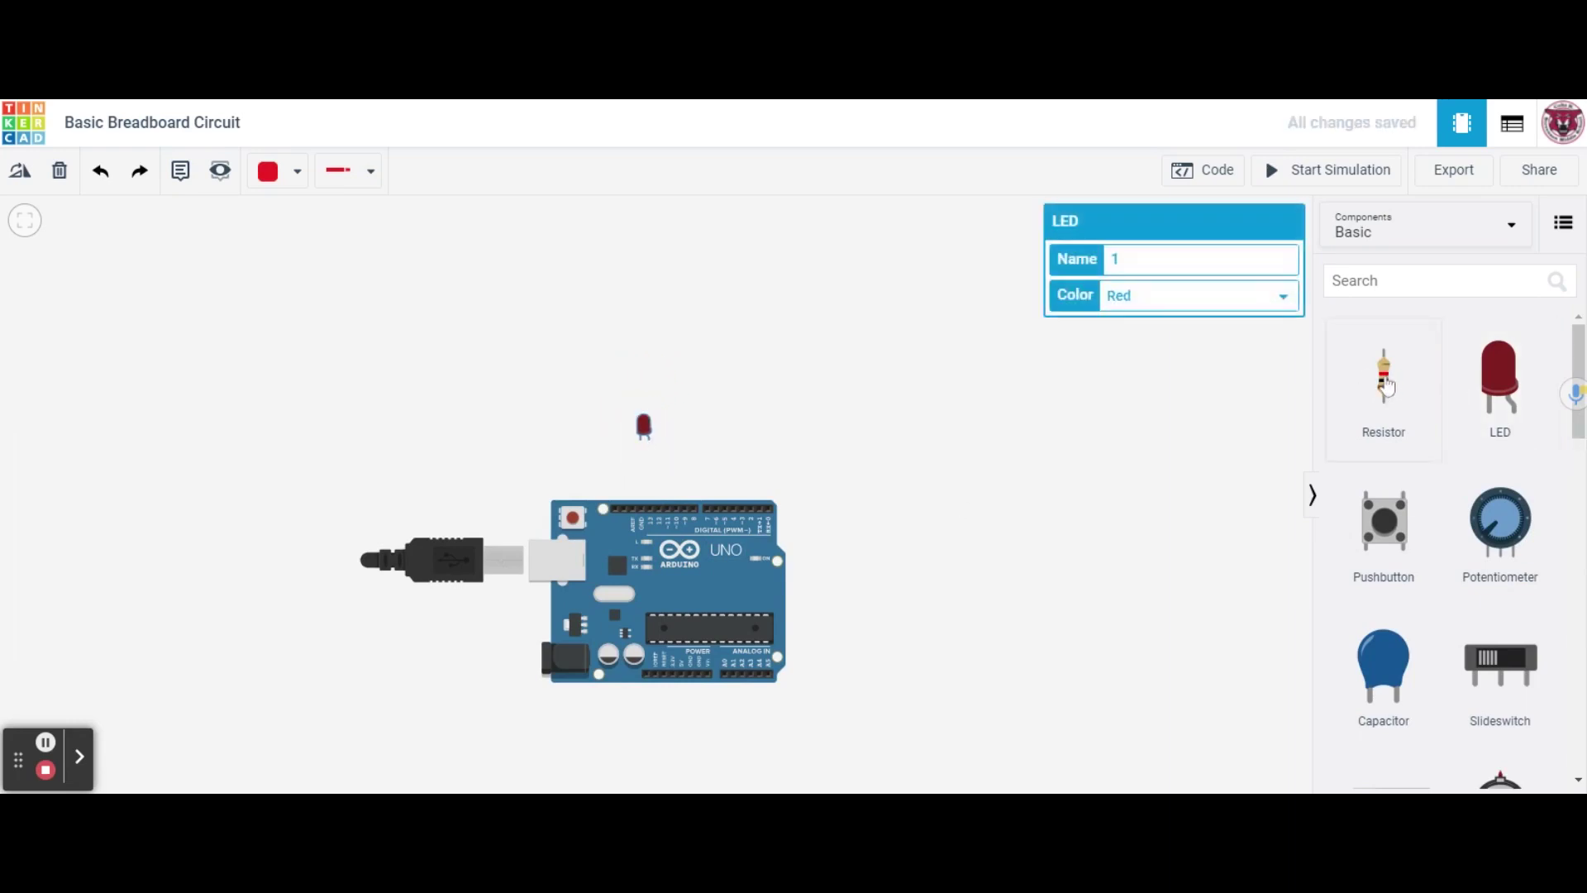
pyautogui.moveTo(1388, 387); pyautogui.dragTo(642, 405)
pyautogui.moveTo(720, 451); pyautogui.dragTo(652, 466)
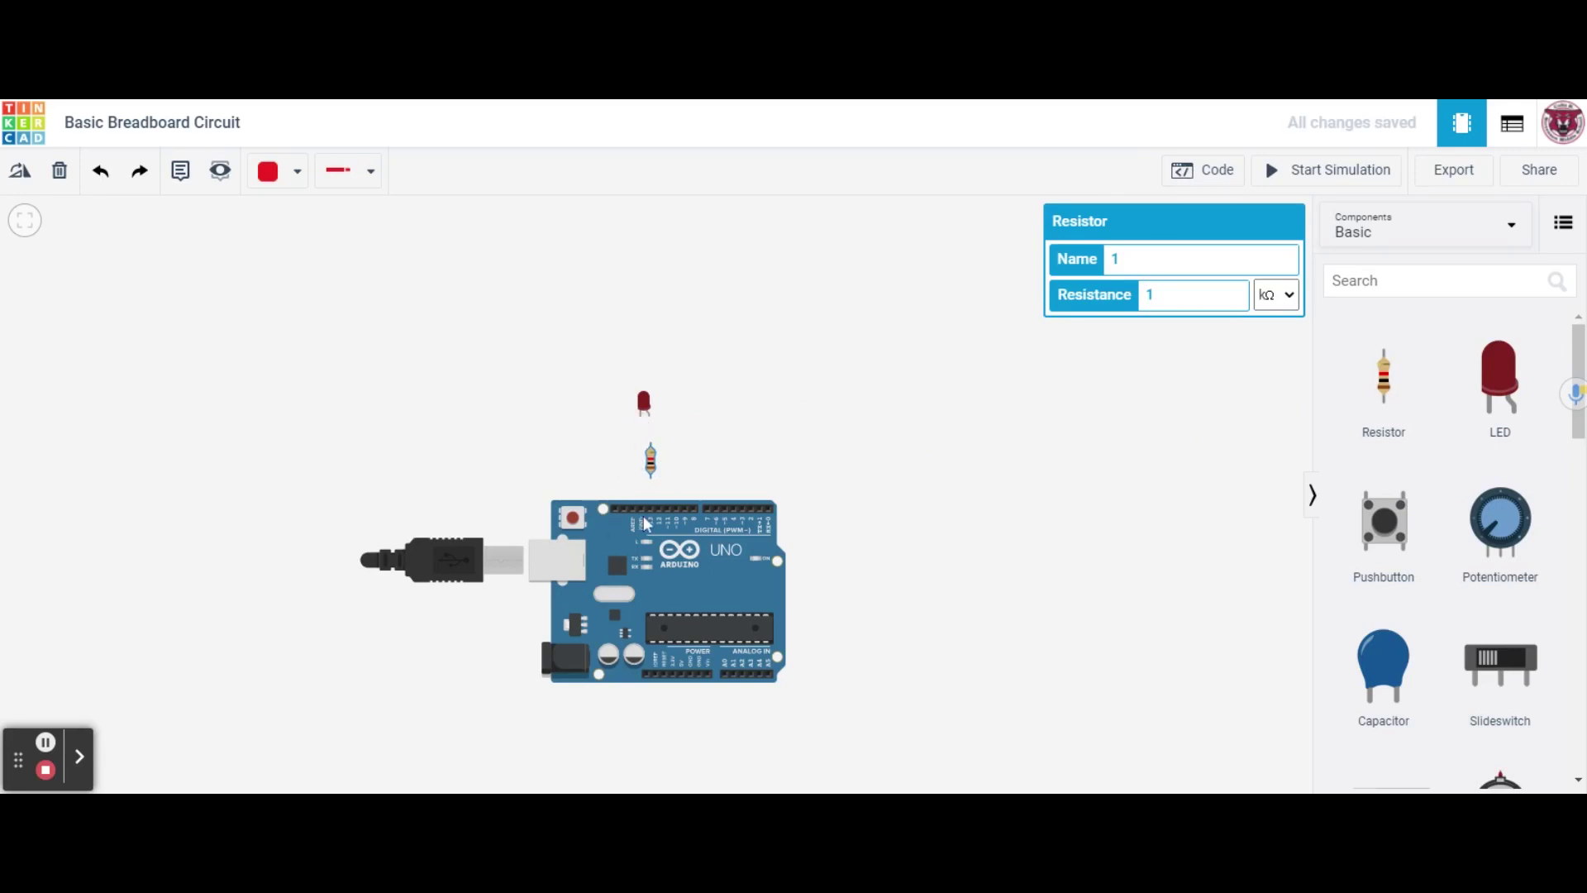
# Connect the LED's cathode to the Arduino's GND pin beside pin 13 with a straight black wire.
pyautogui.click(281, 171)
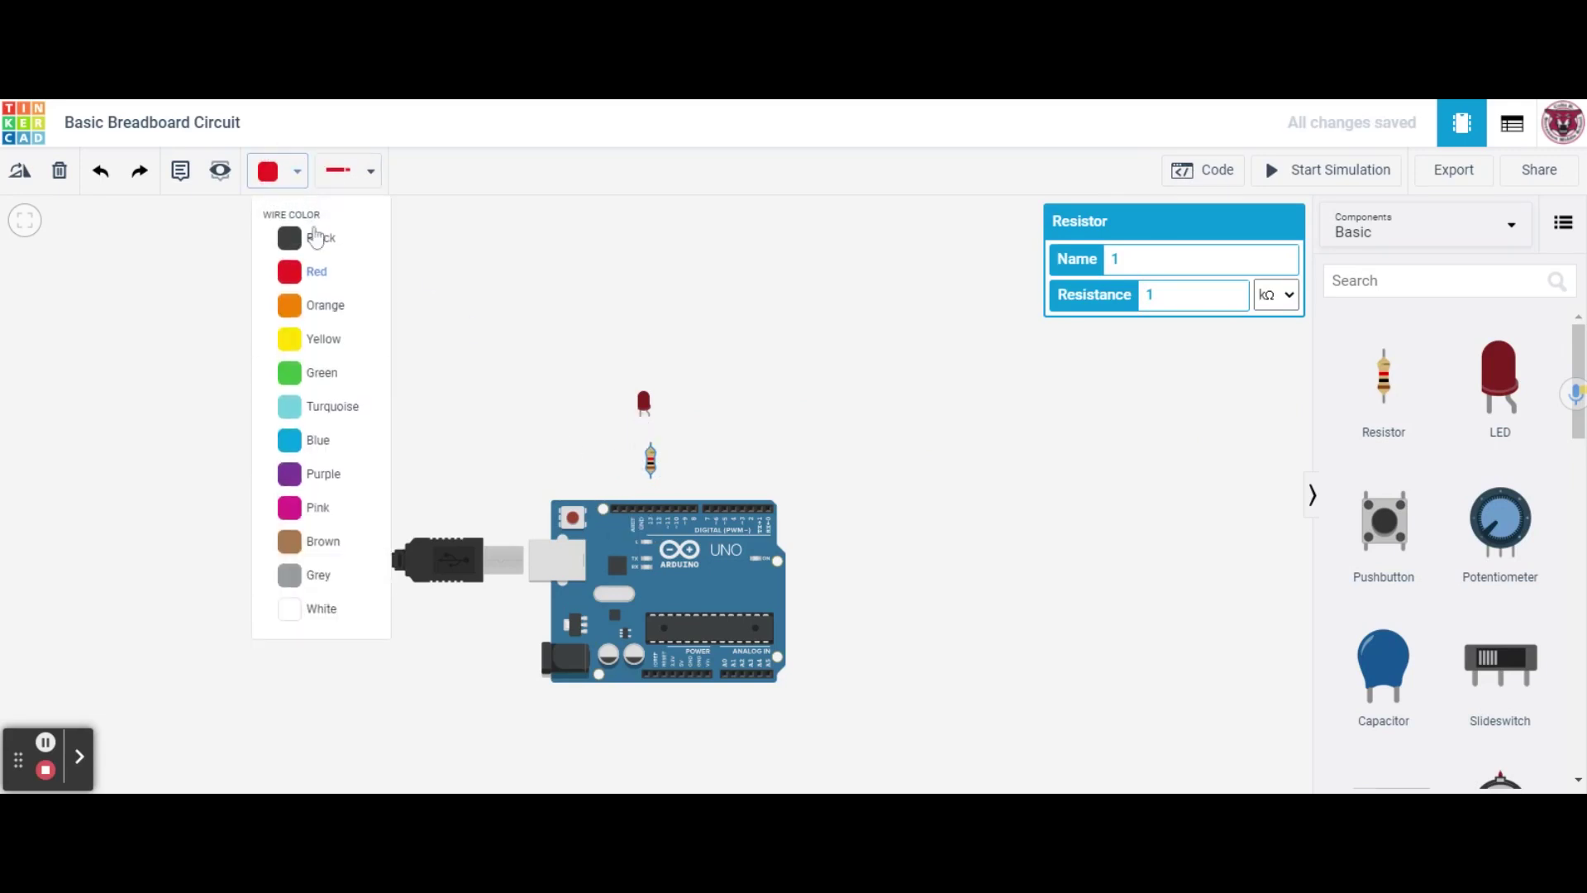
pyautogui.click(317, 238)
pyautogui.click(641, 425)
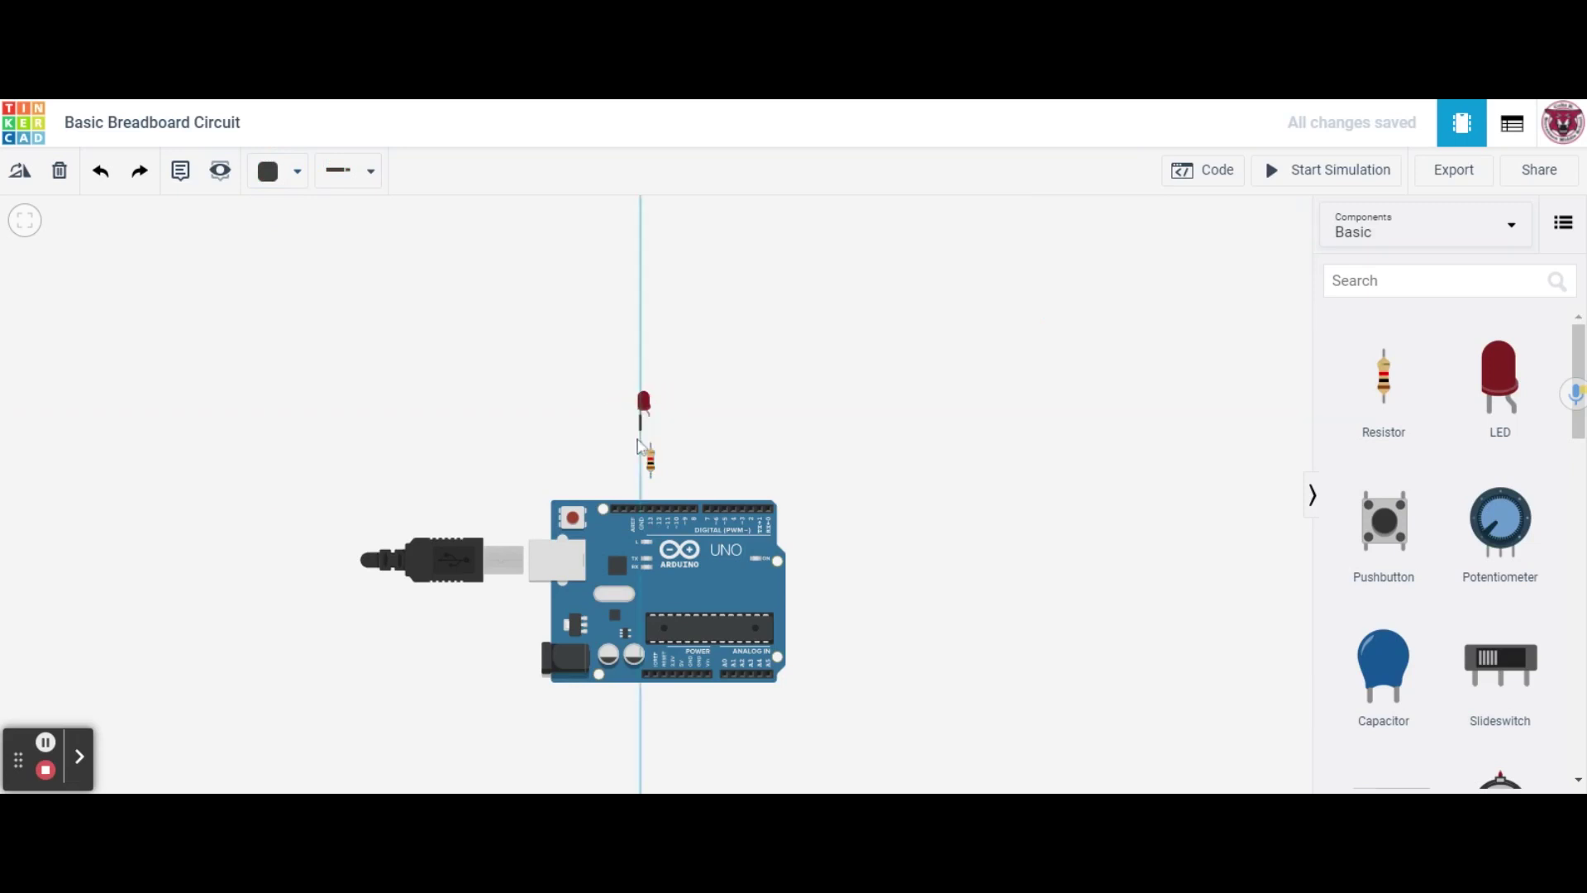
pyautogui.click(642, 507)
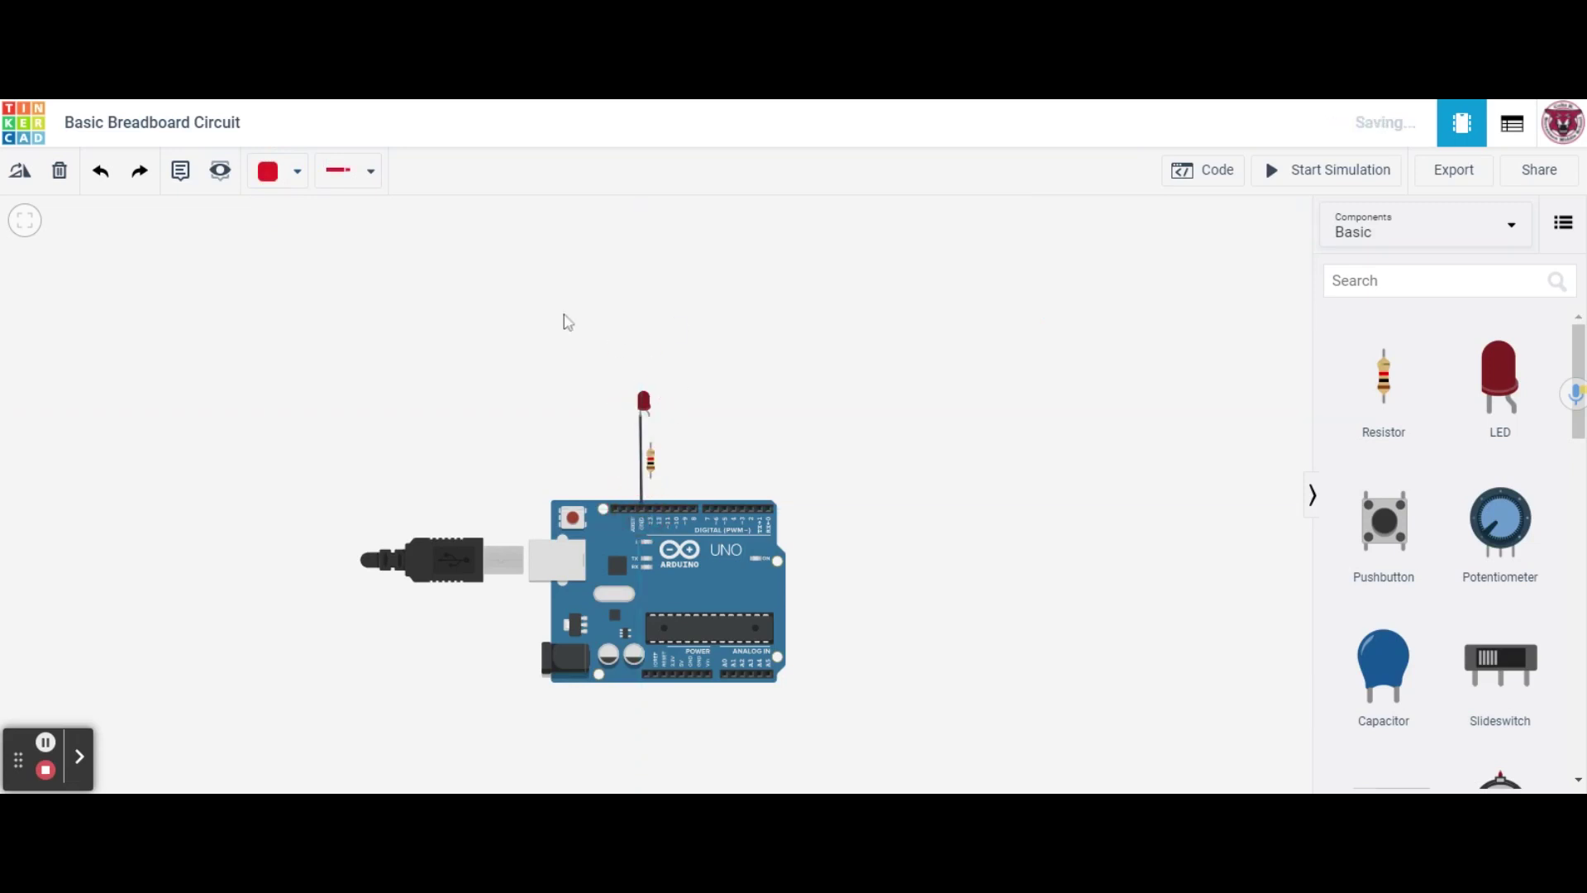
pyautogui.click(672, 367)
# Connect the LED's anode through the resistor to Arduino pin 13 with red wires, and start the simulation.
pyautogui.click(275, 169)
pyautogui.click(652, 420)
pyautogui.click(653, 445)
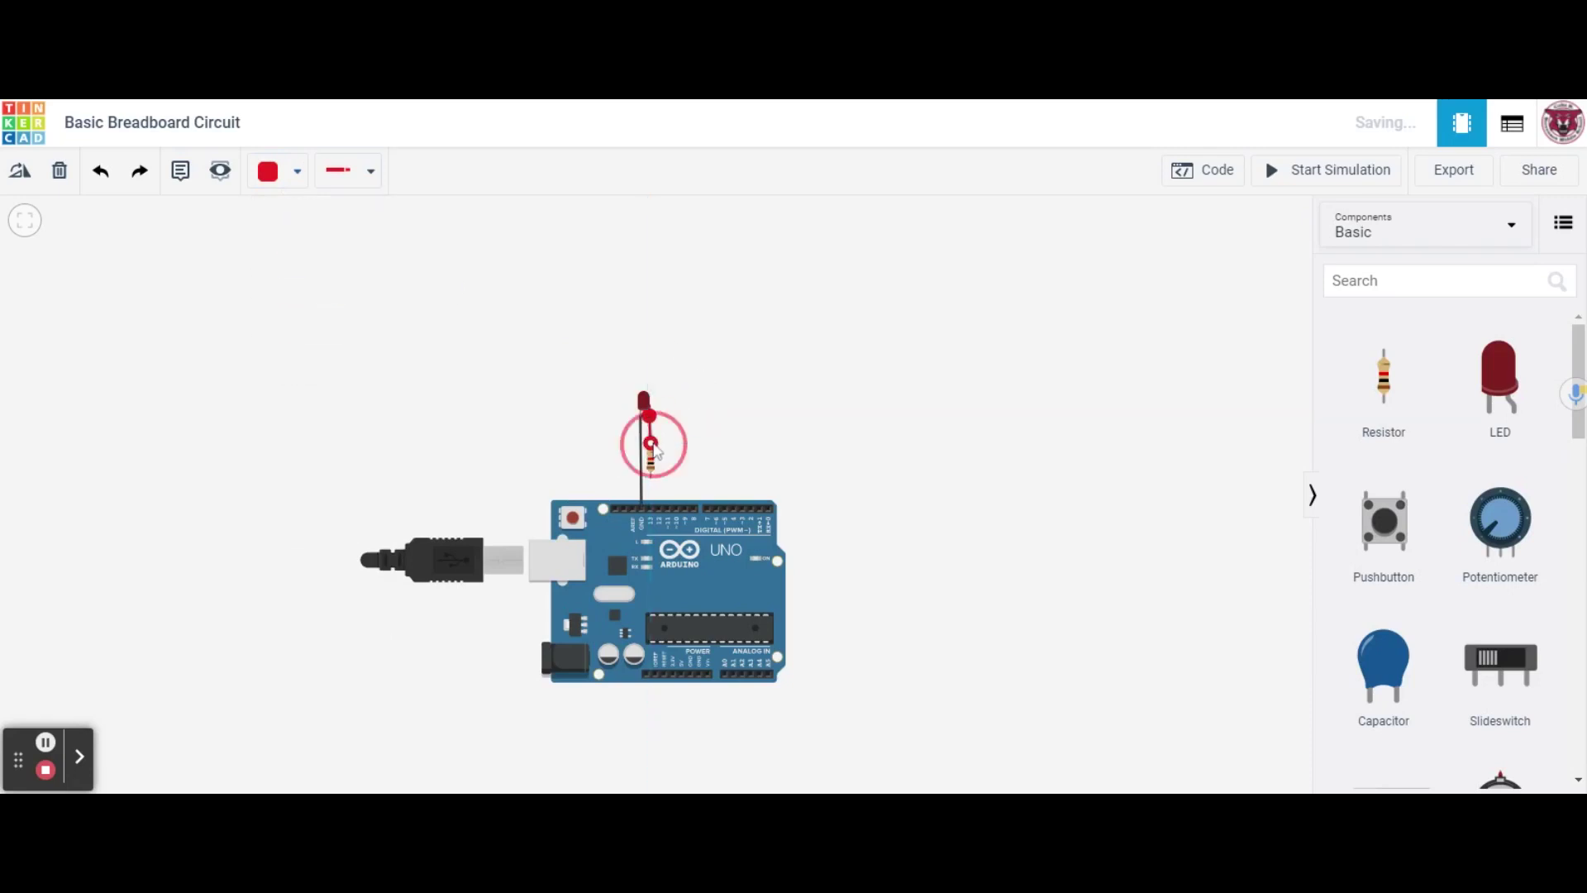
pyautogui.click(650, 473)
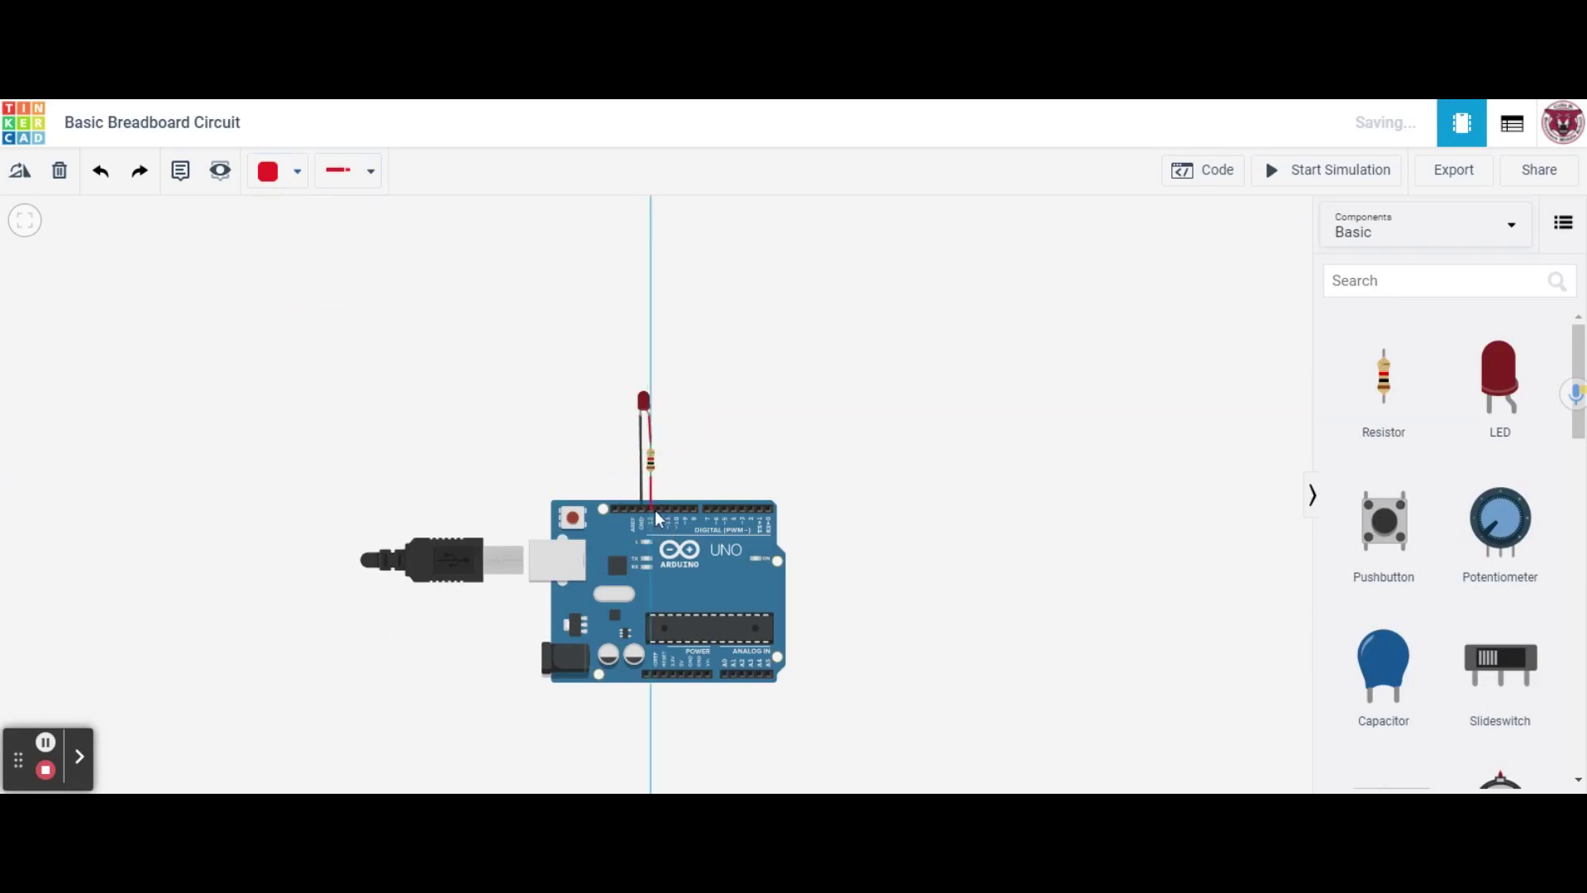
pyautogui.click(651, 507)
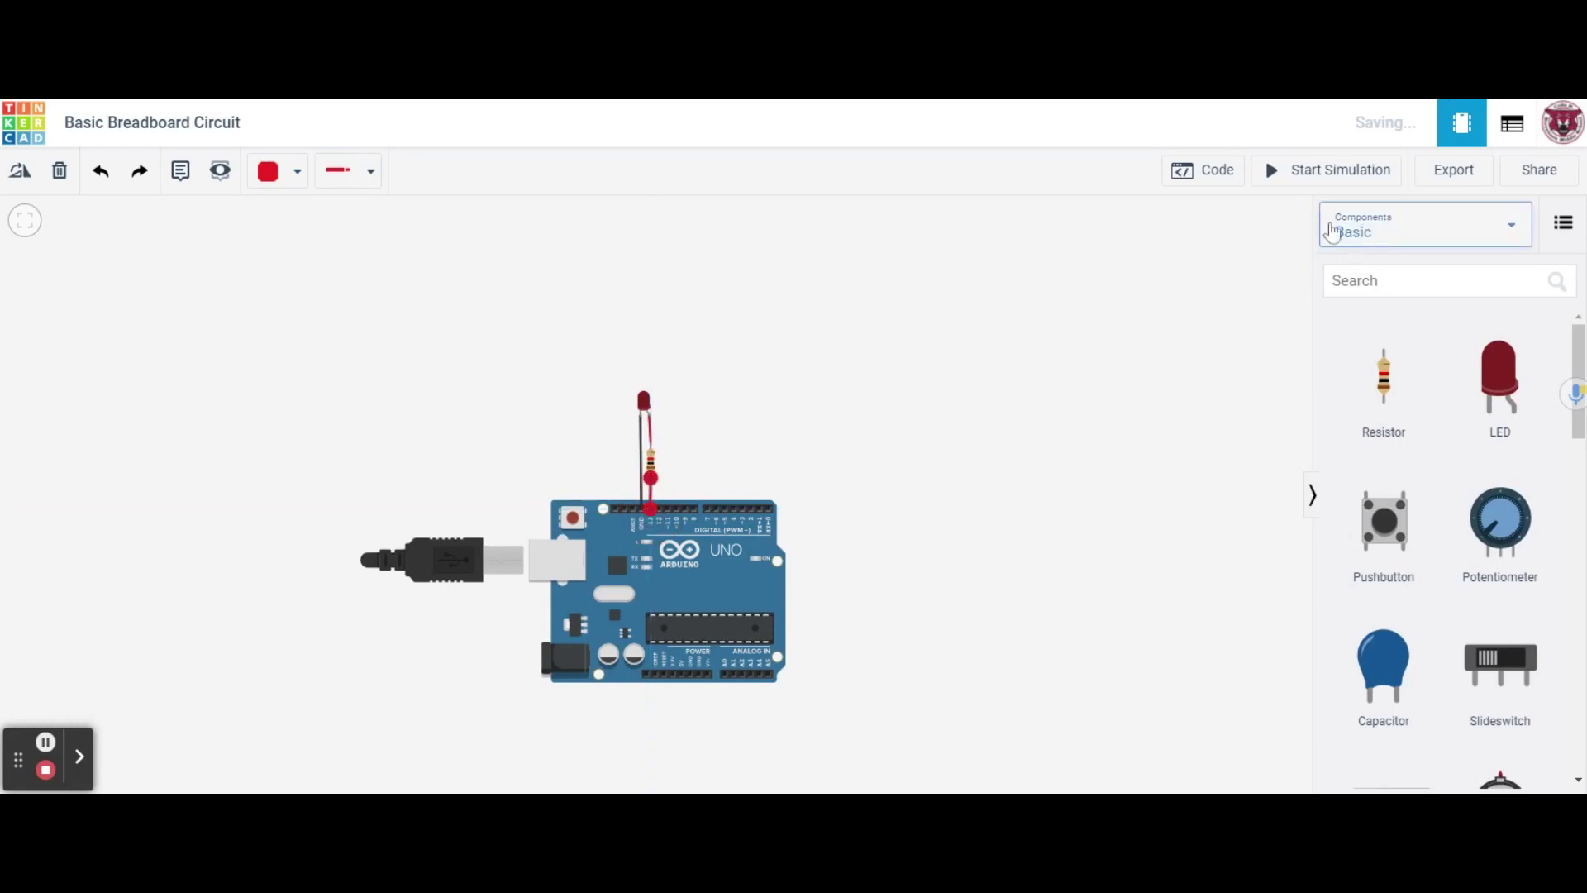
pyautogui.click(1281, 174)
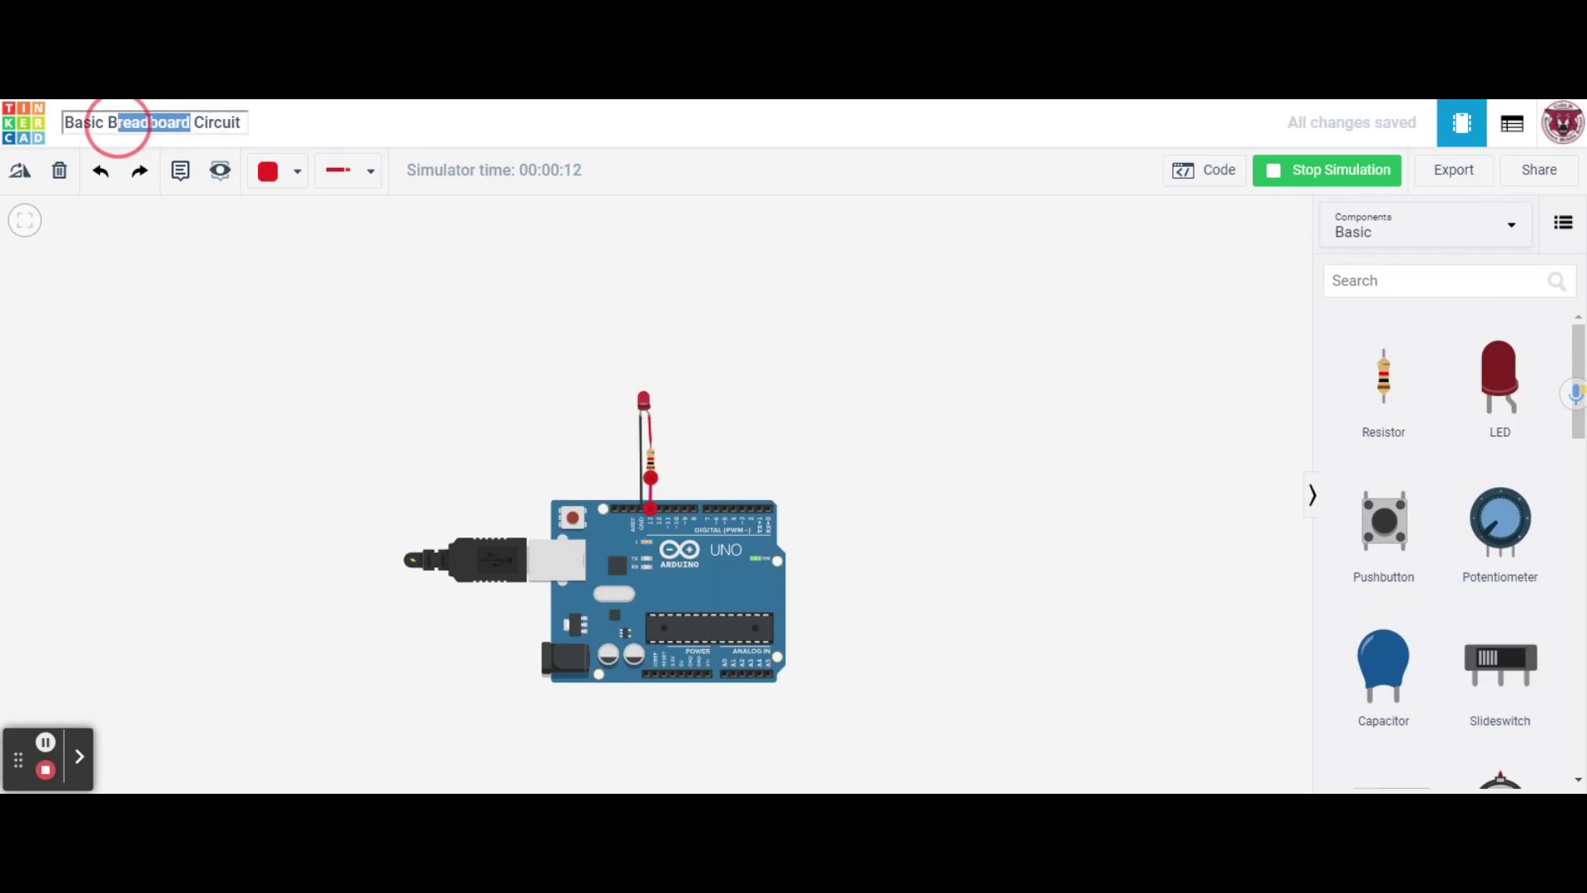
# Rename the design as Basic Arduino Circuit.
pyautogui.moveTo(117, 124); pyautogui.dragTo(190, 122)
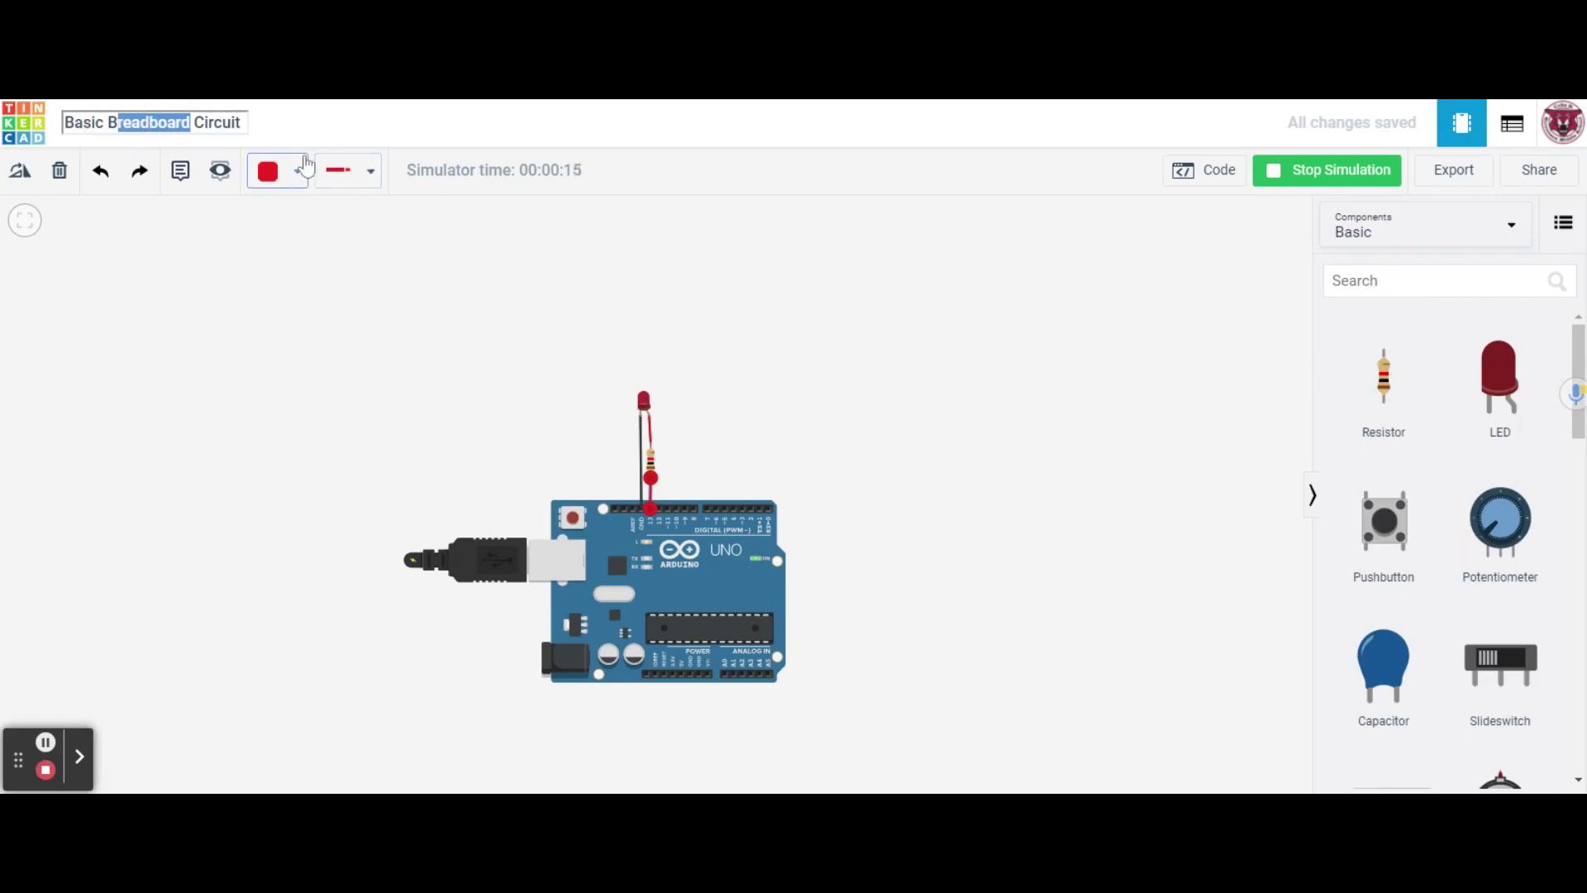
pyautogui.press('BackSpace')
pyautogui.press('BackSpace')
pyautogui.press('BackSpace')
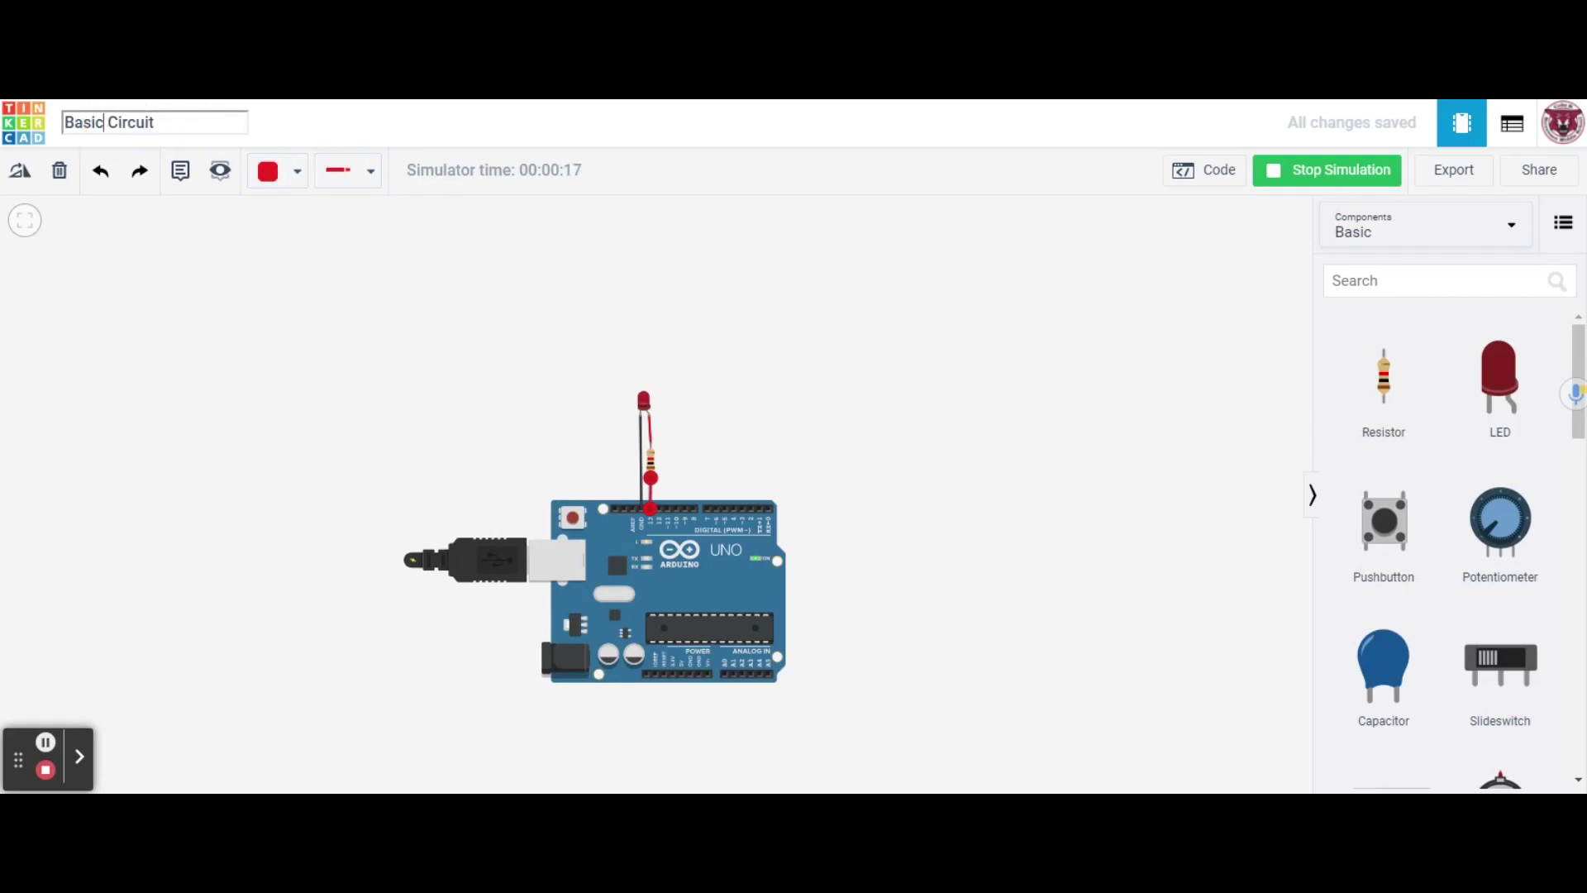
pyautogui.write('Arduino')
pyautogui.press('Return')
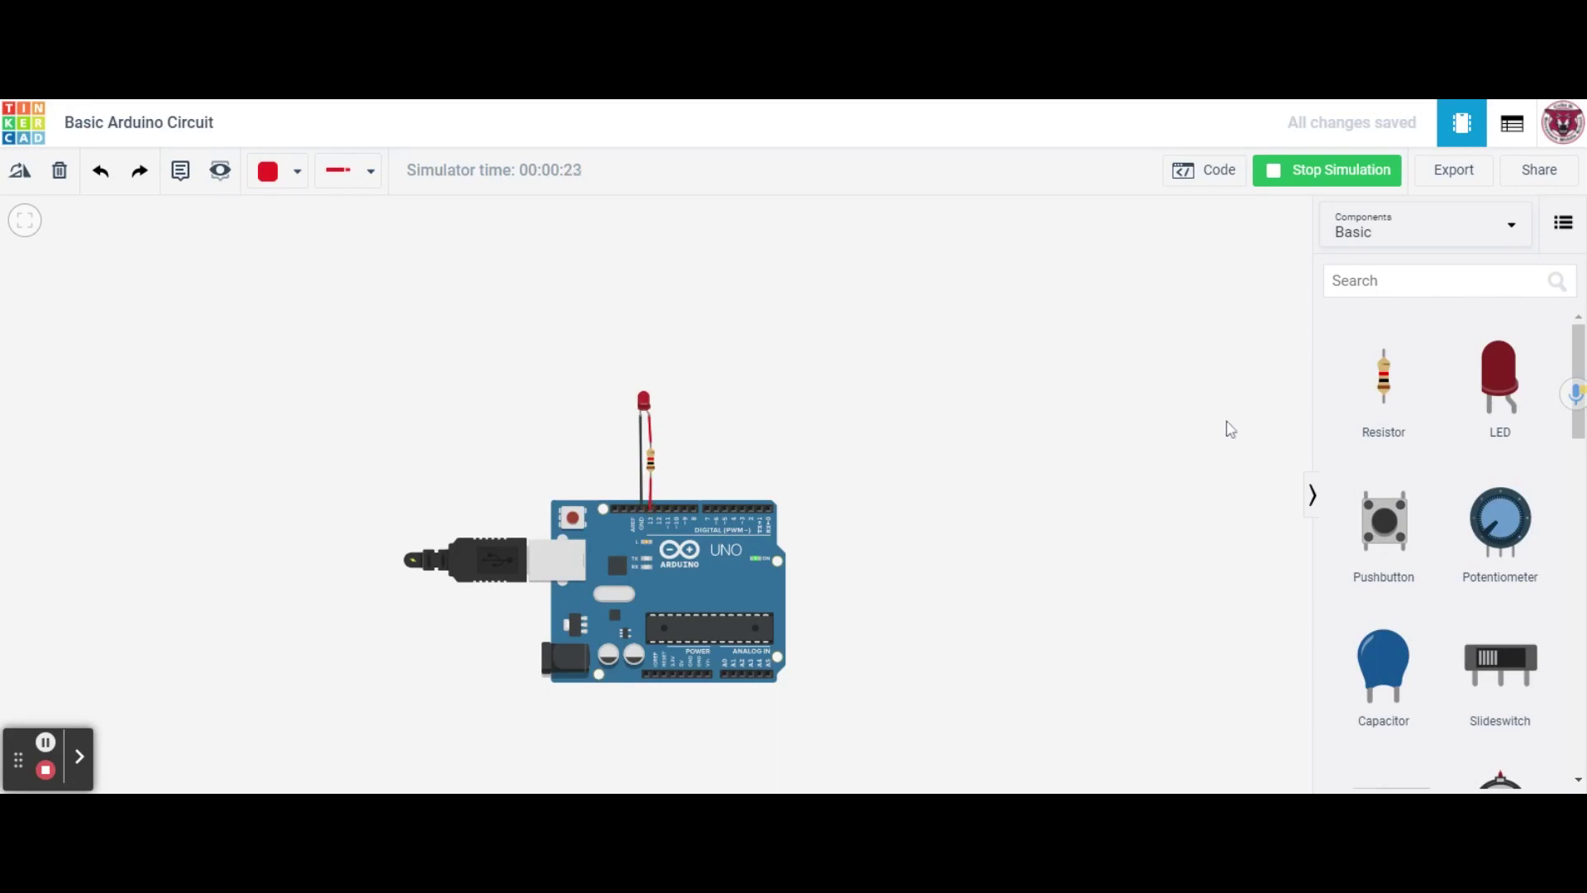
# Examine the Arduino's block code in the code editor while the simulation runs.
pyautogui.click(1190, 172)
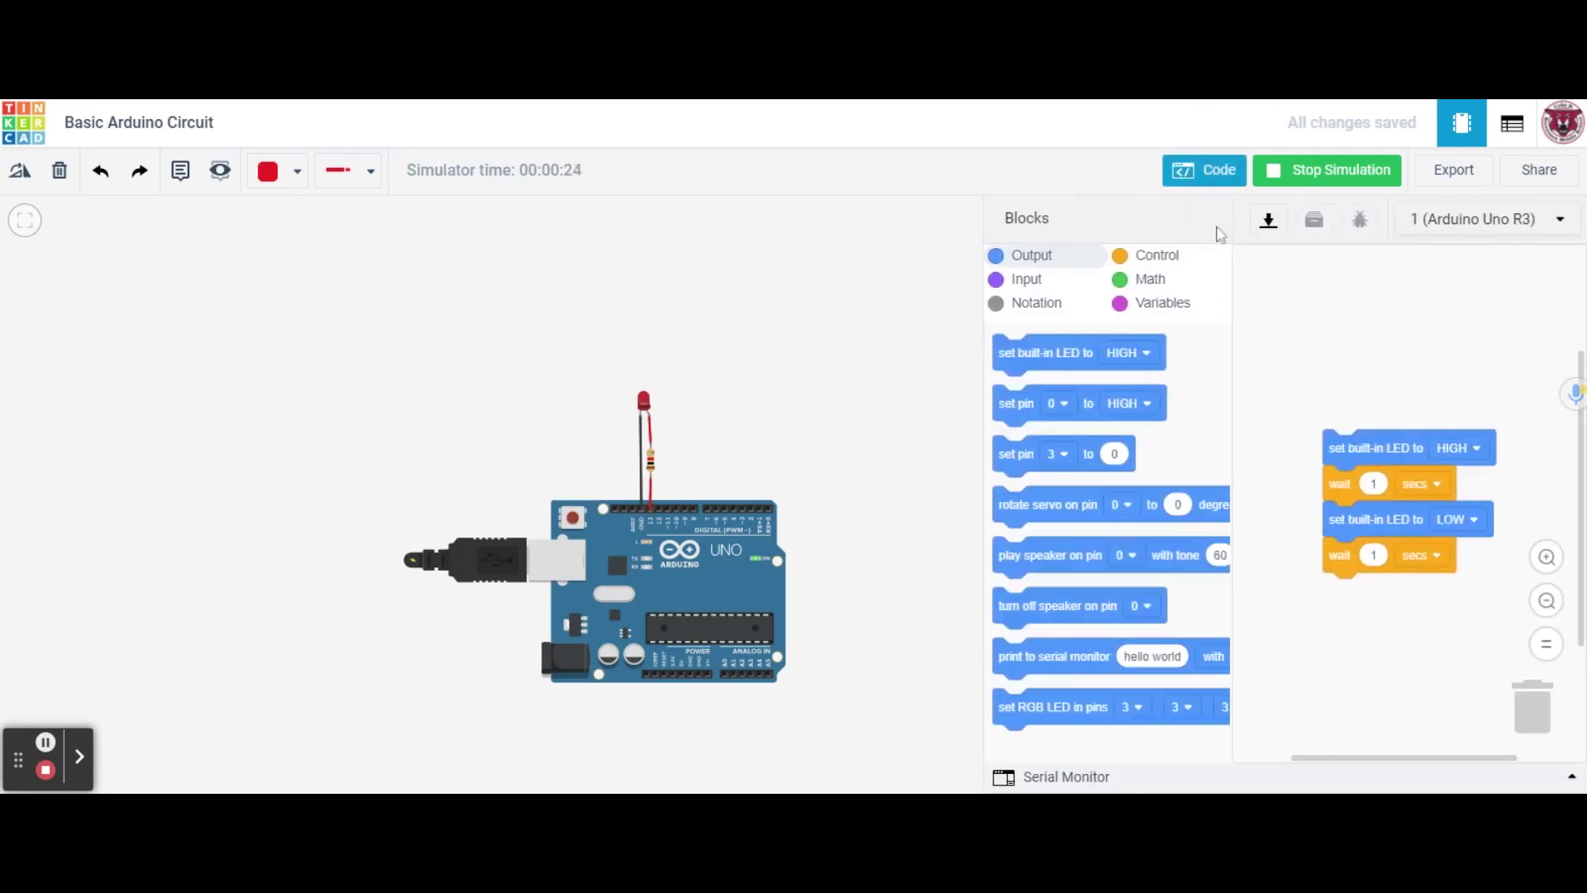
pyautogui.click(1204, 170)
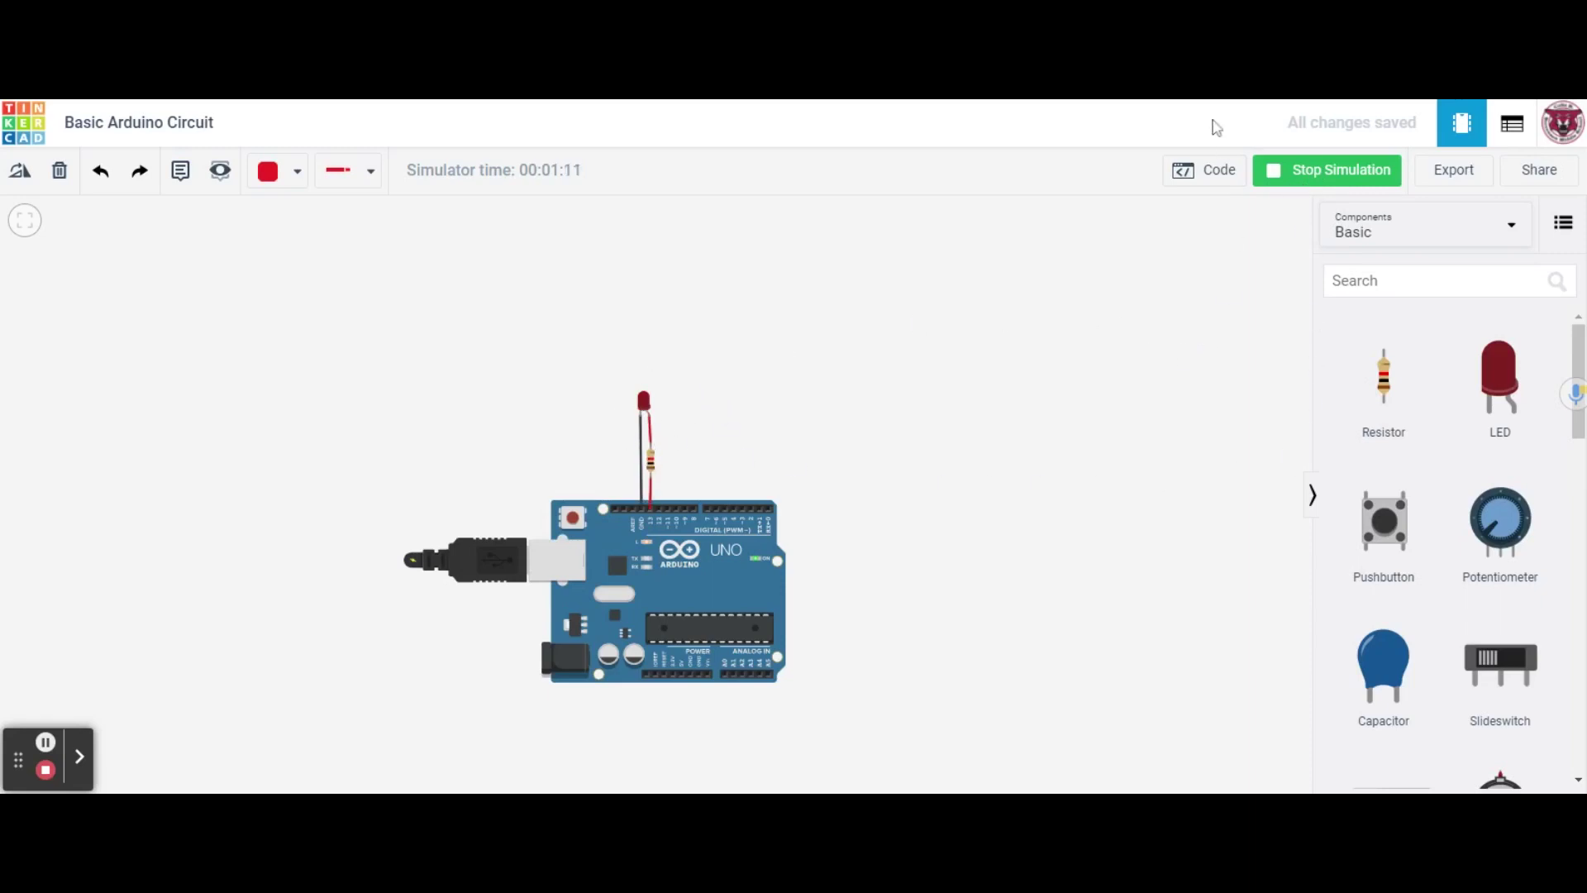
pyautogui.click(1194, 175)
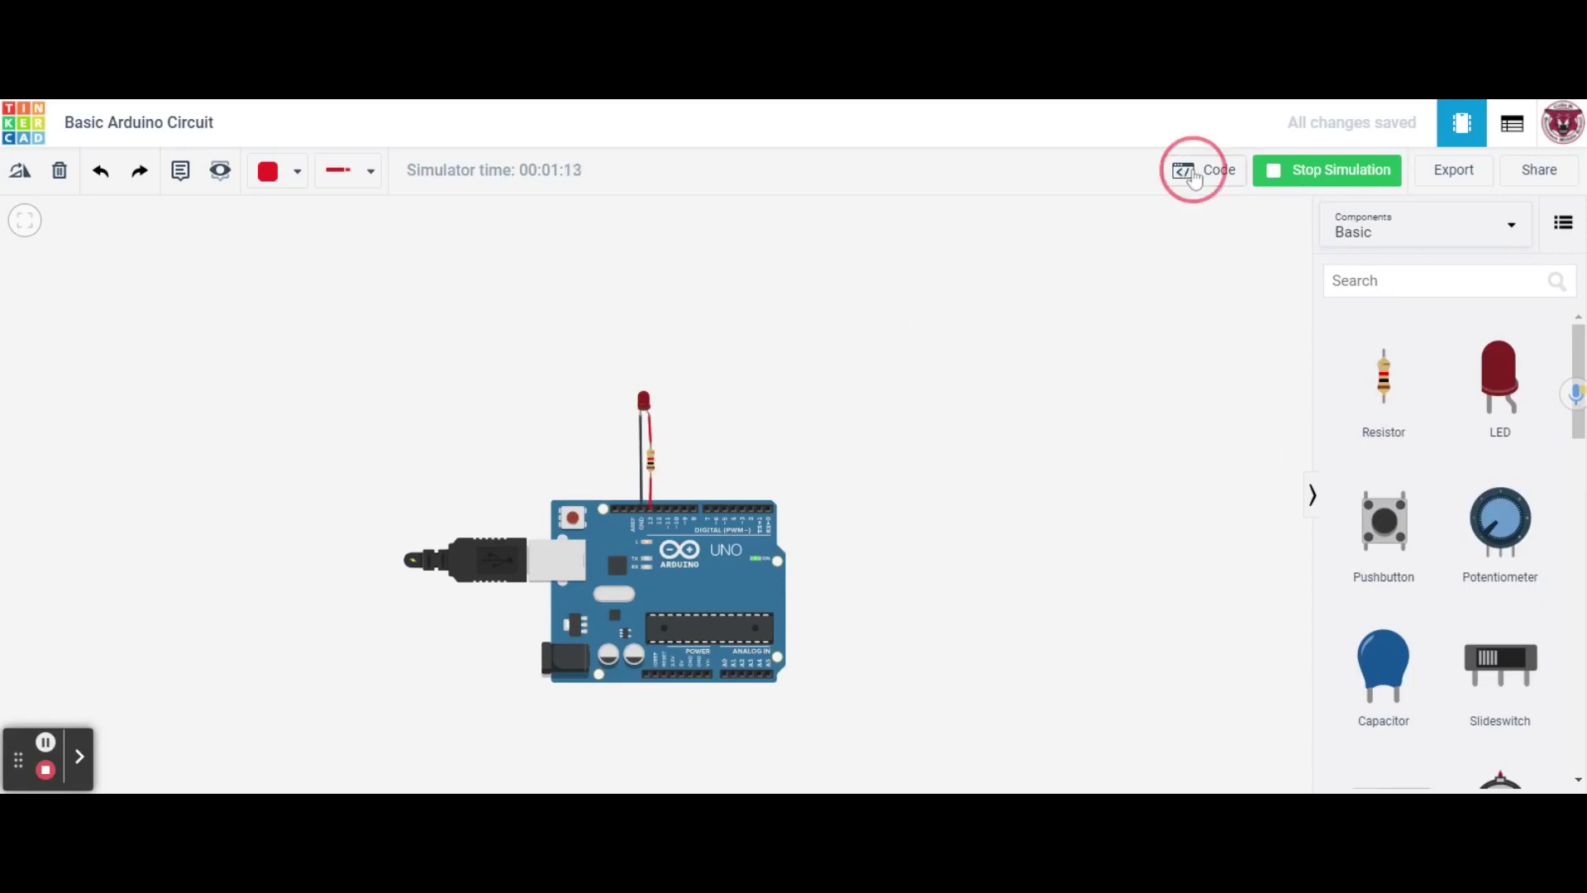